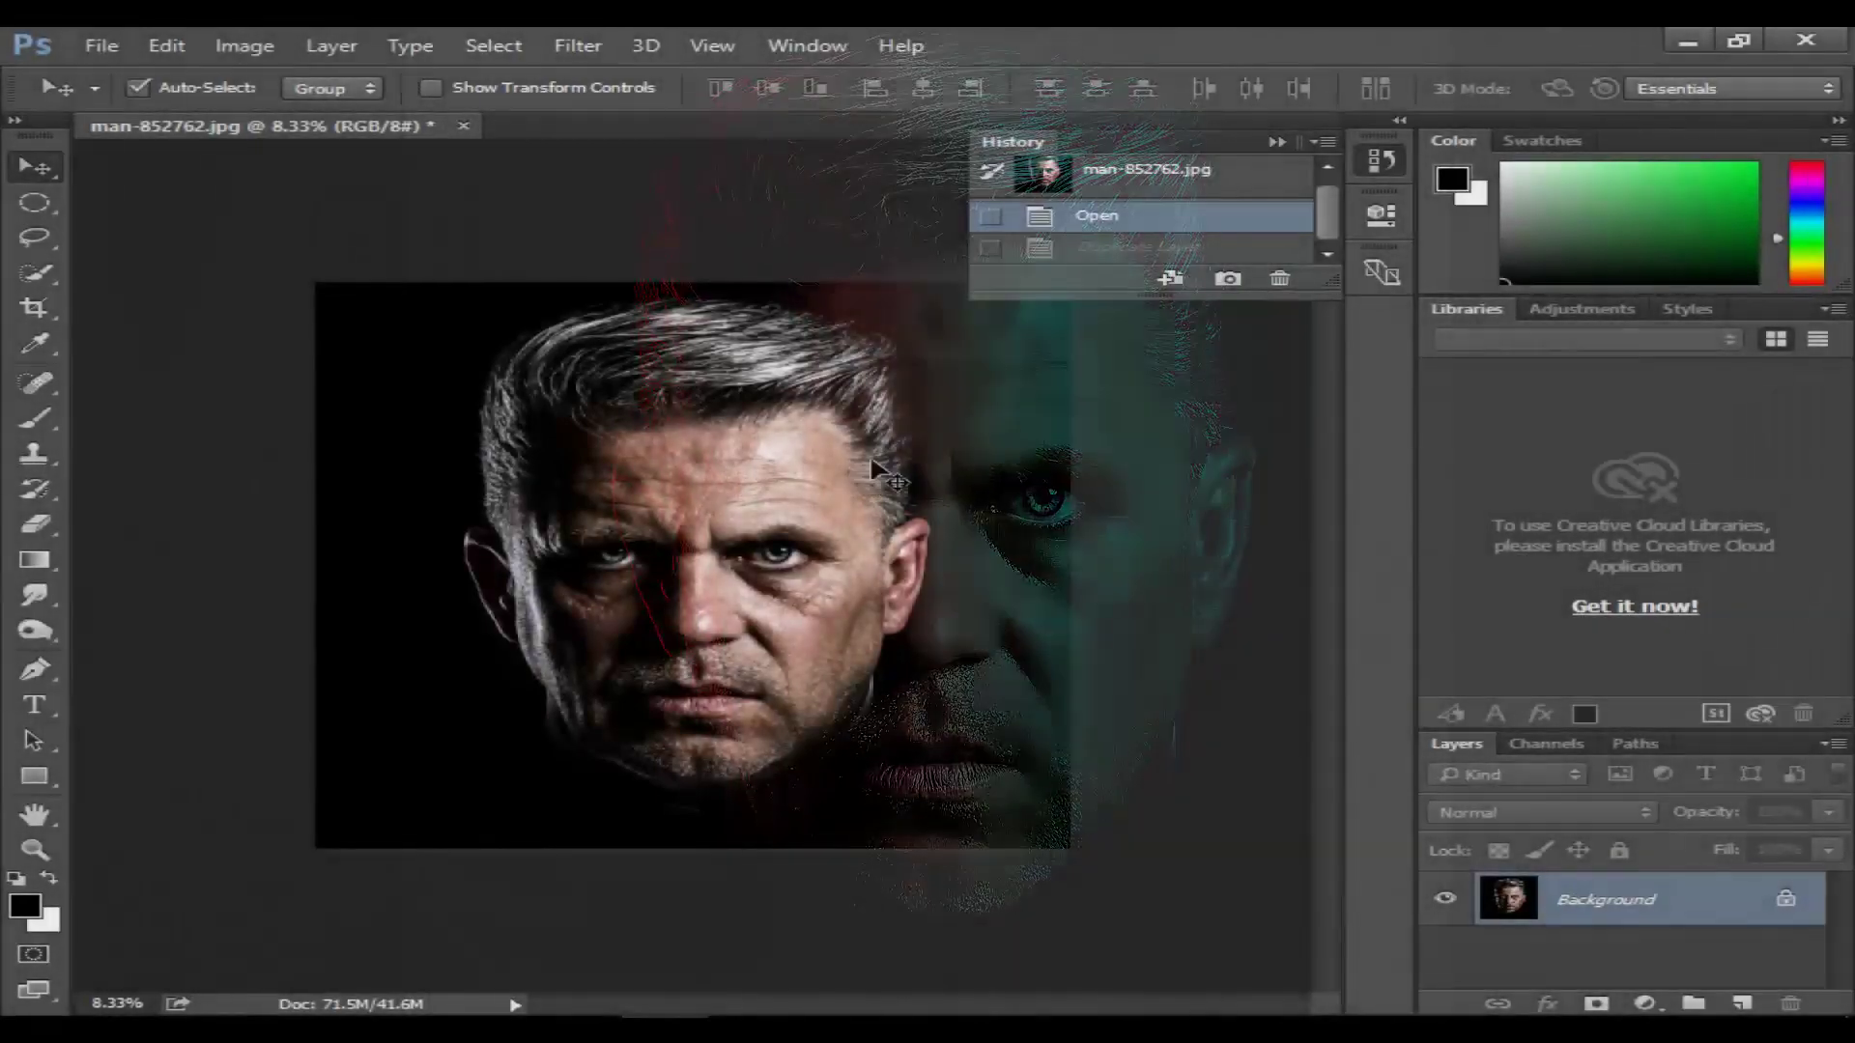
- Revert the portrait to its original opened snapshot and zoom in and out to check it
click(1198, 166)
scroll(855, 431, up, 1)
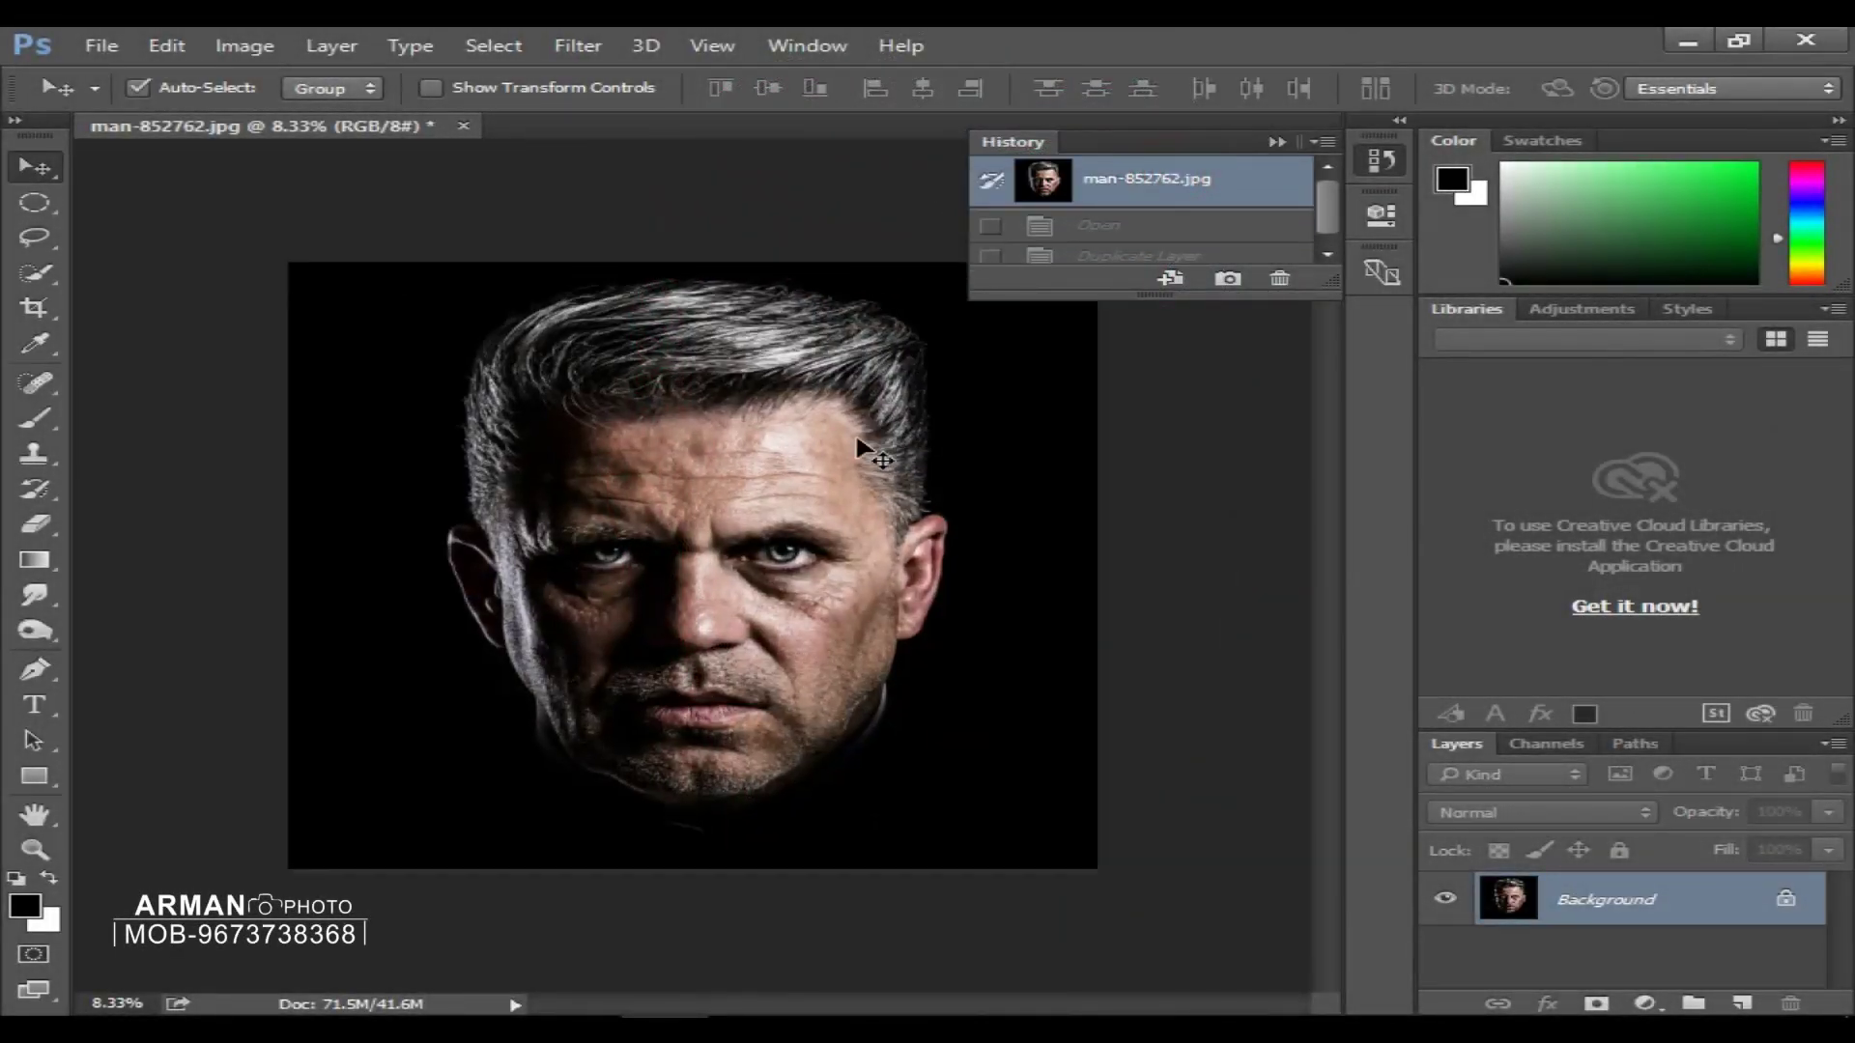
scroll(842, 454, up, 1)
scroll(842, 454, up, 1)
scroll(849, 471, down, 1)
scroll(848, 471, down, 2)
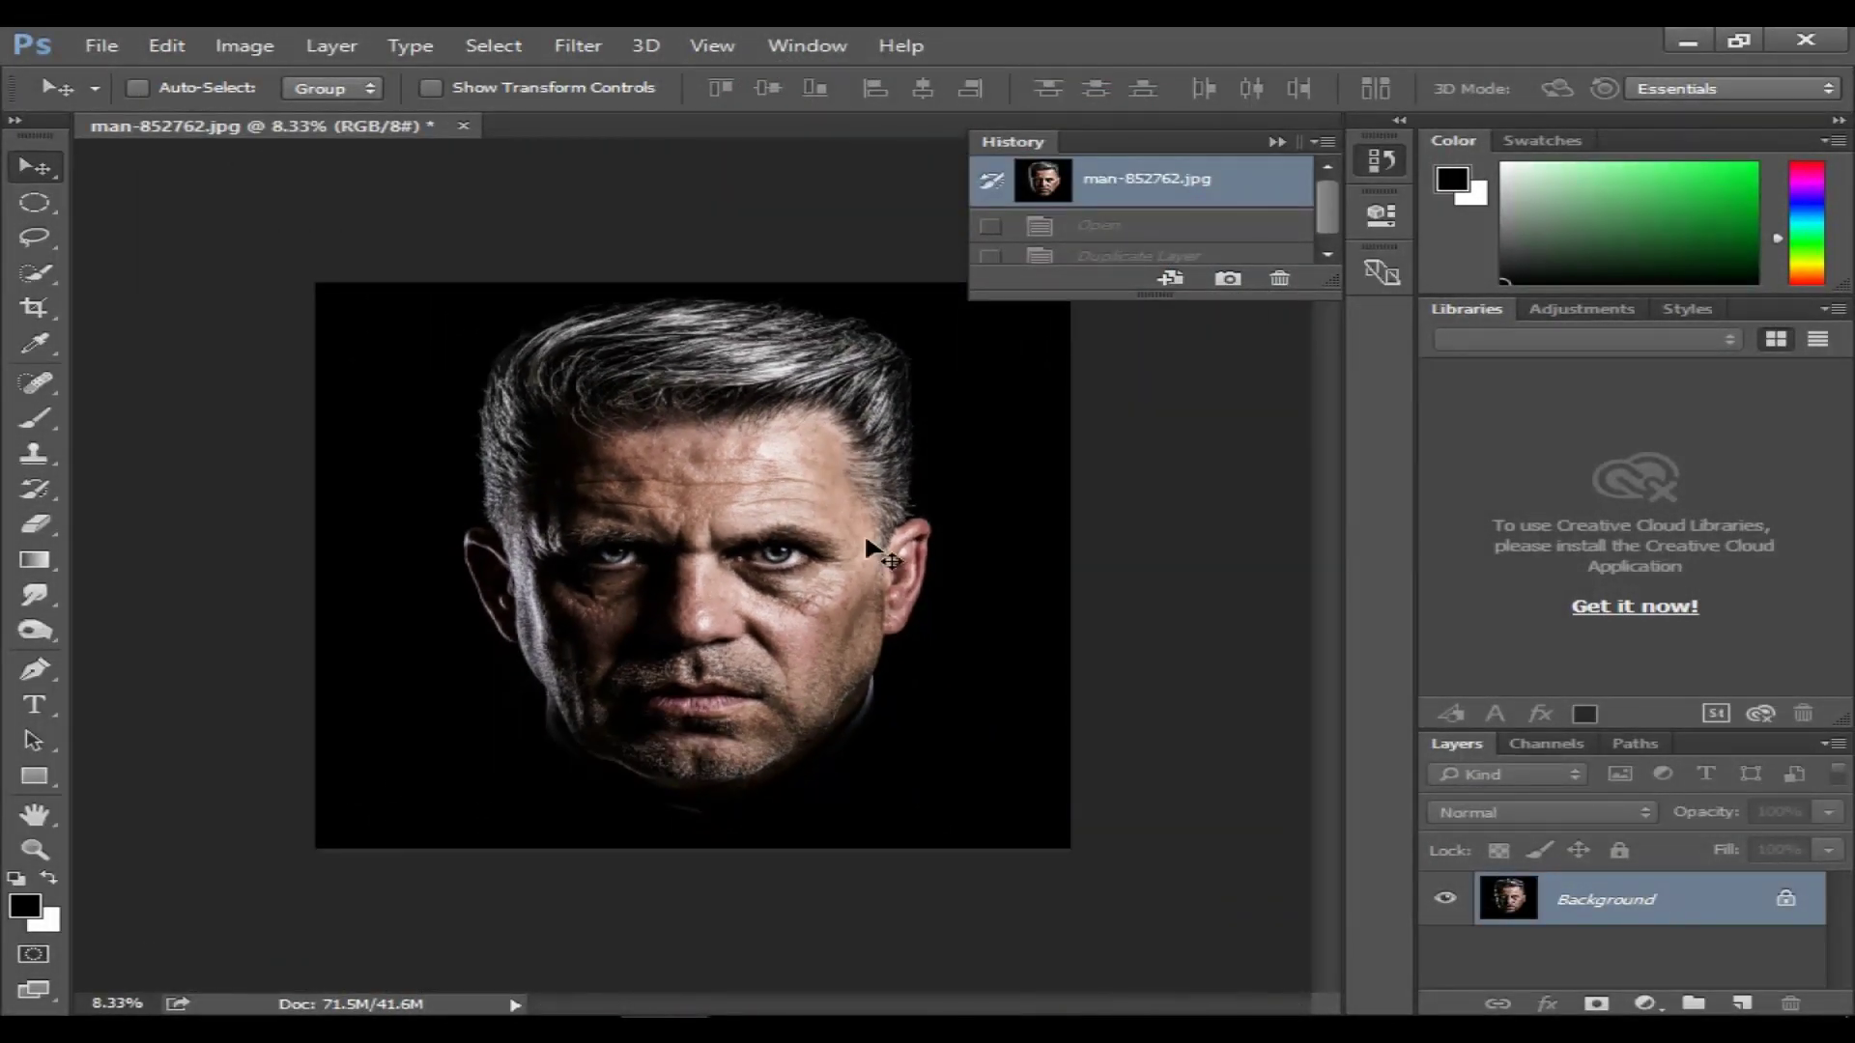
right_click(1643, 887)
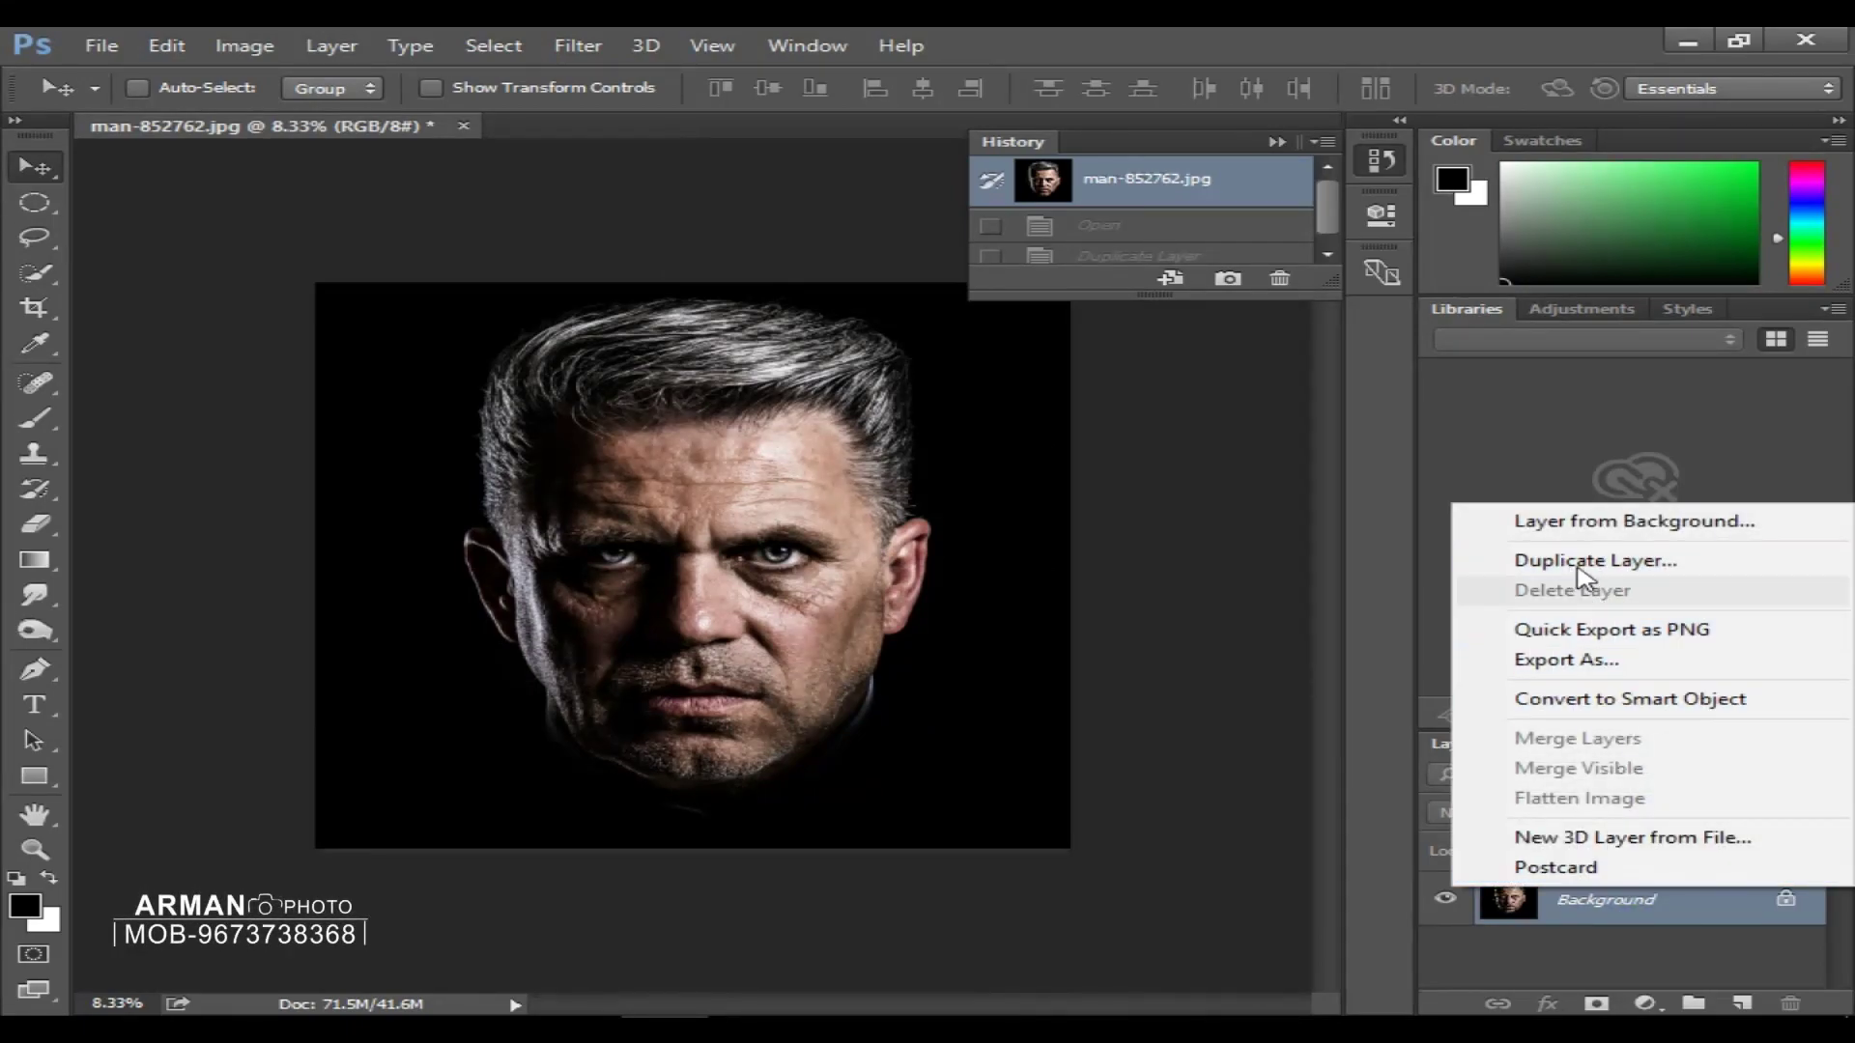
- Duplicate the Background layer as a new layer named 'blur'
click(1662, 564)
text(blur)
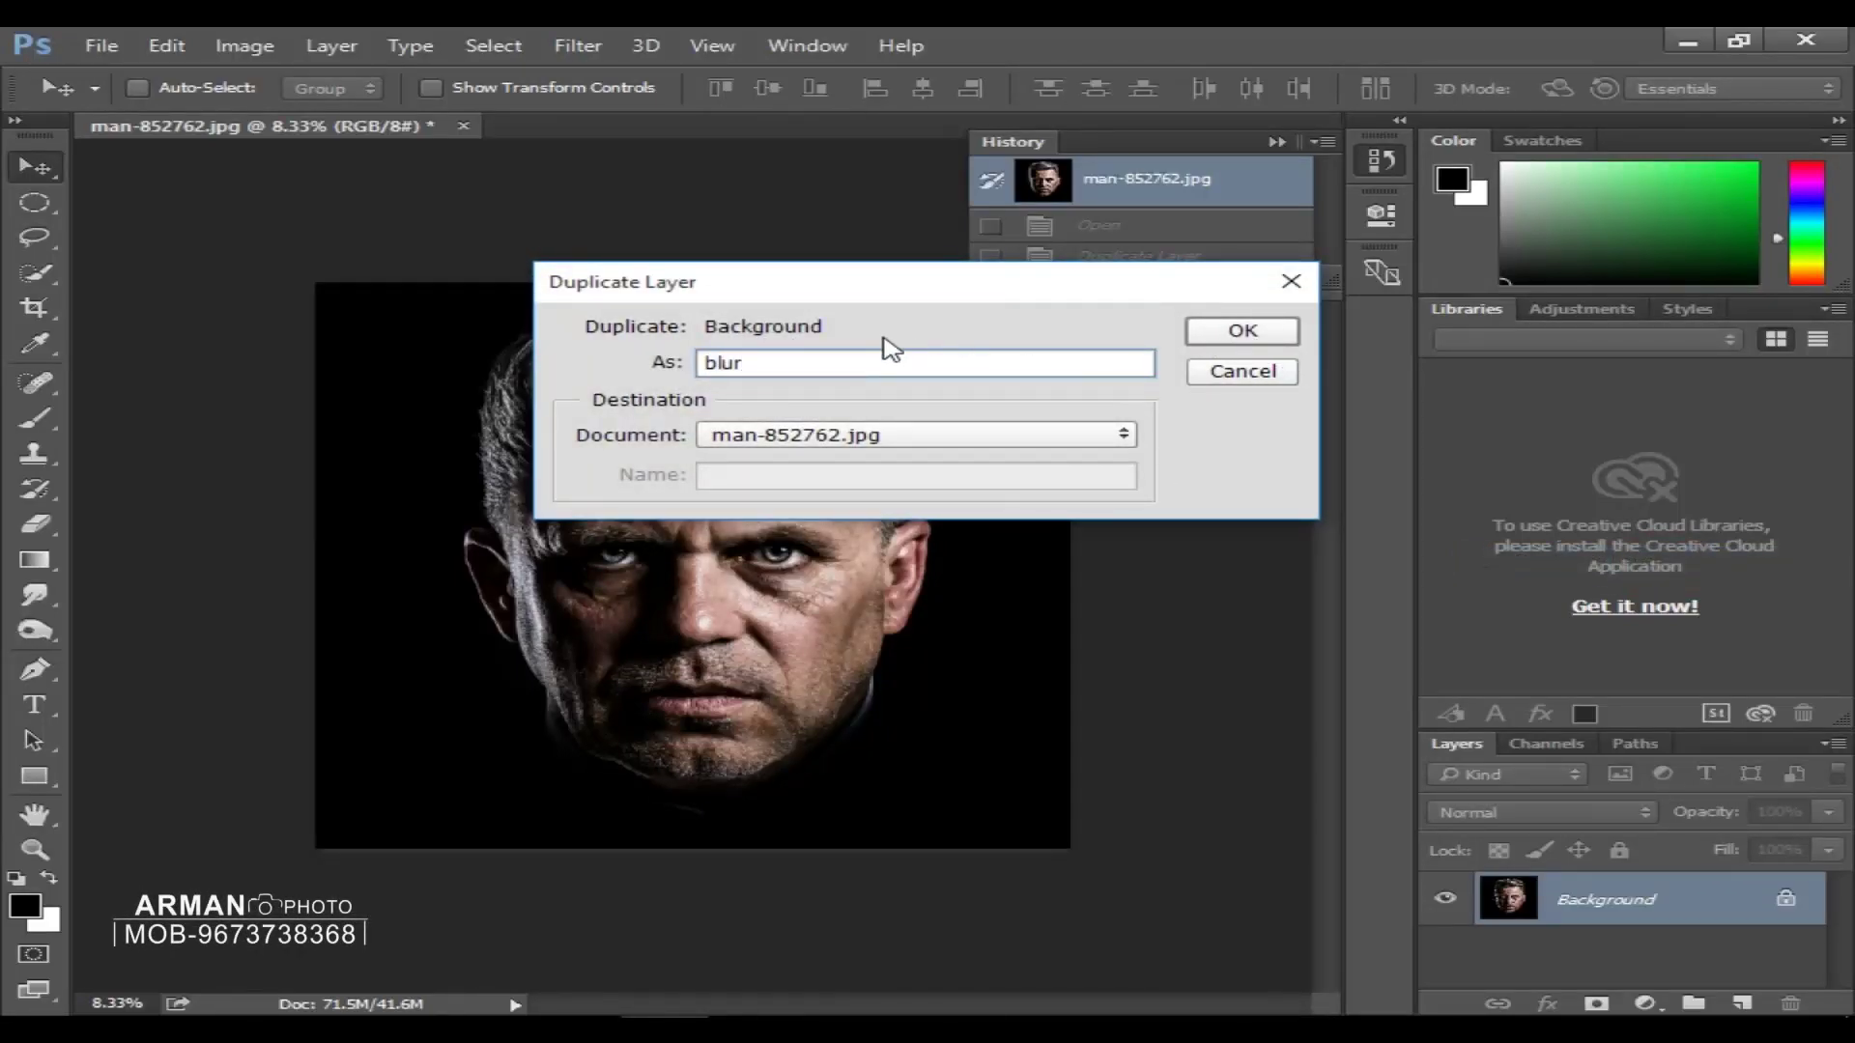
click(1261, 330)
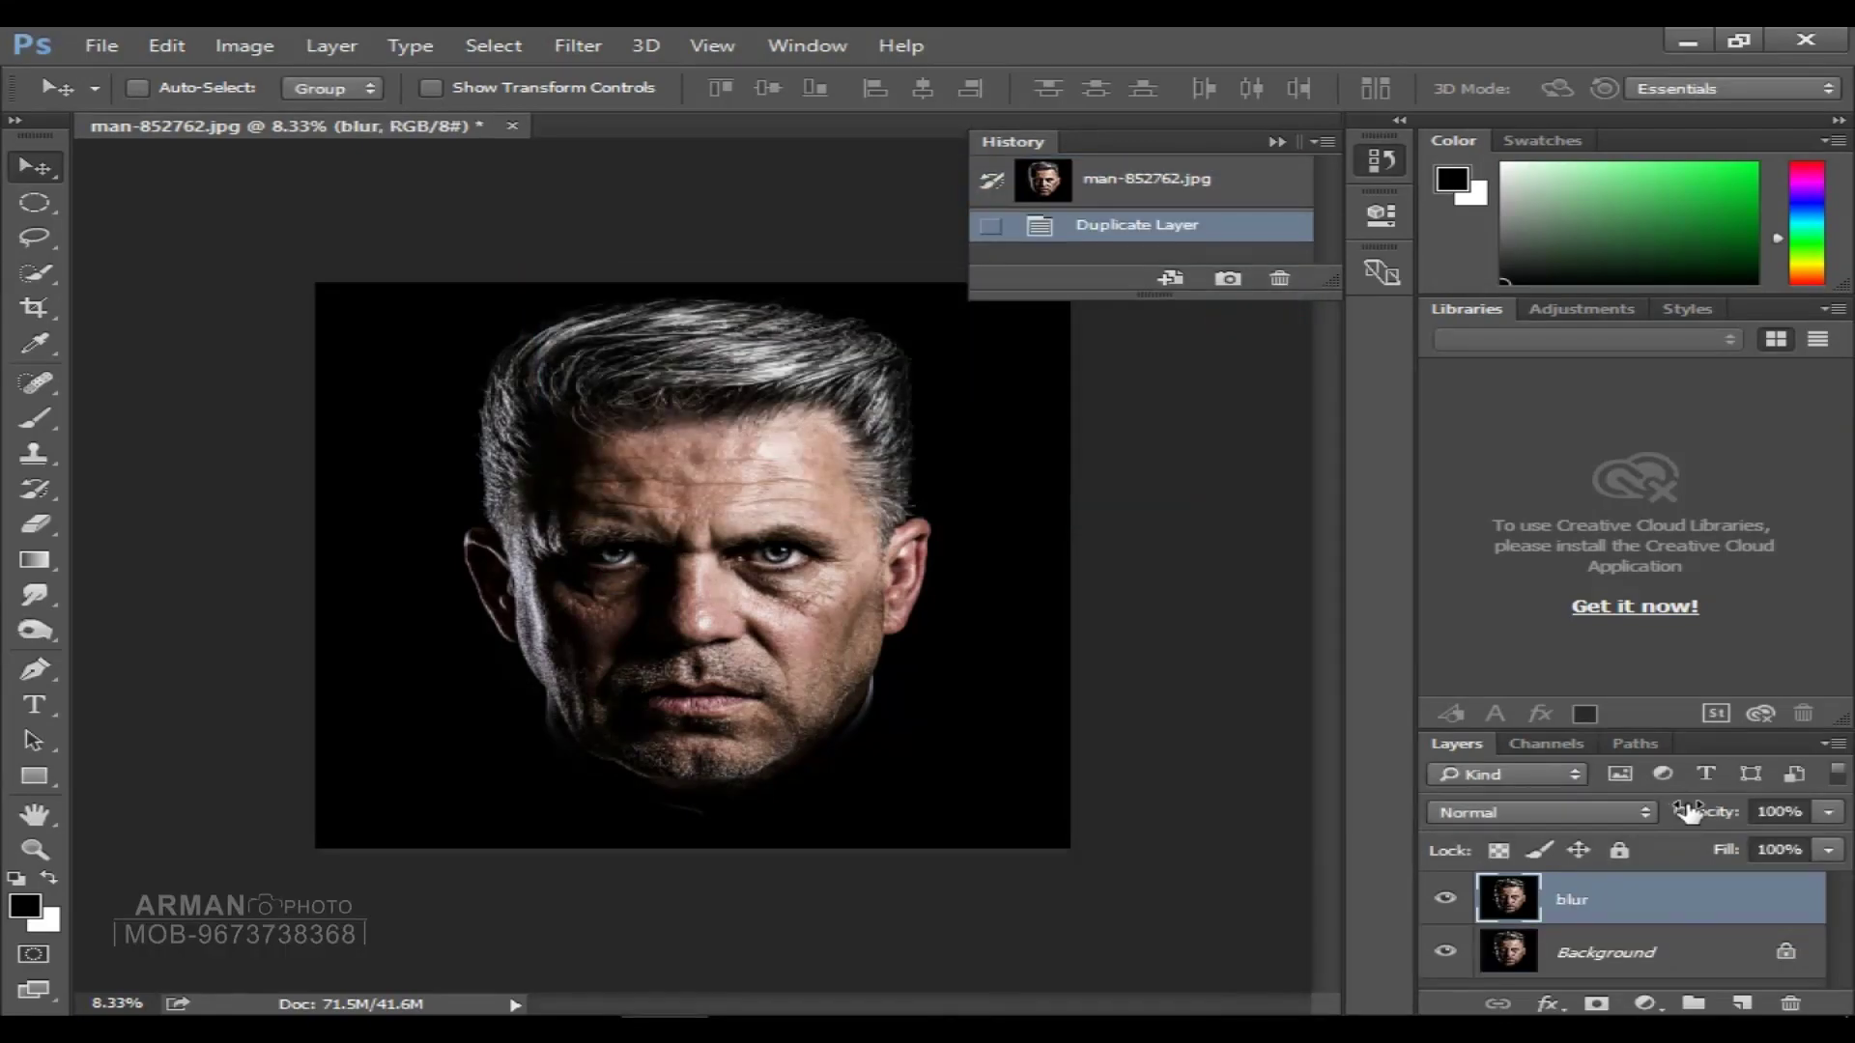
- Apply a Surface Blur with radius 50 and threshold 45 to the blur layer
click(592, 48)
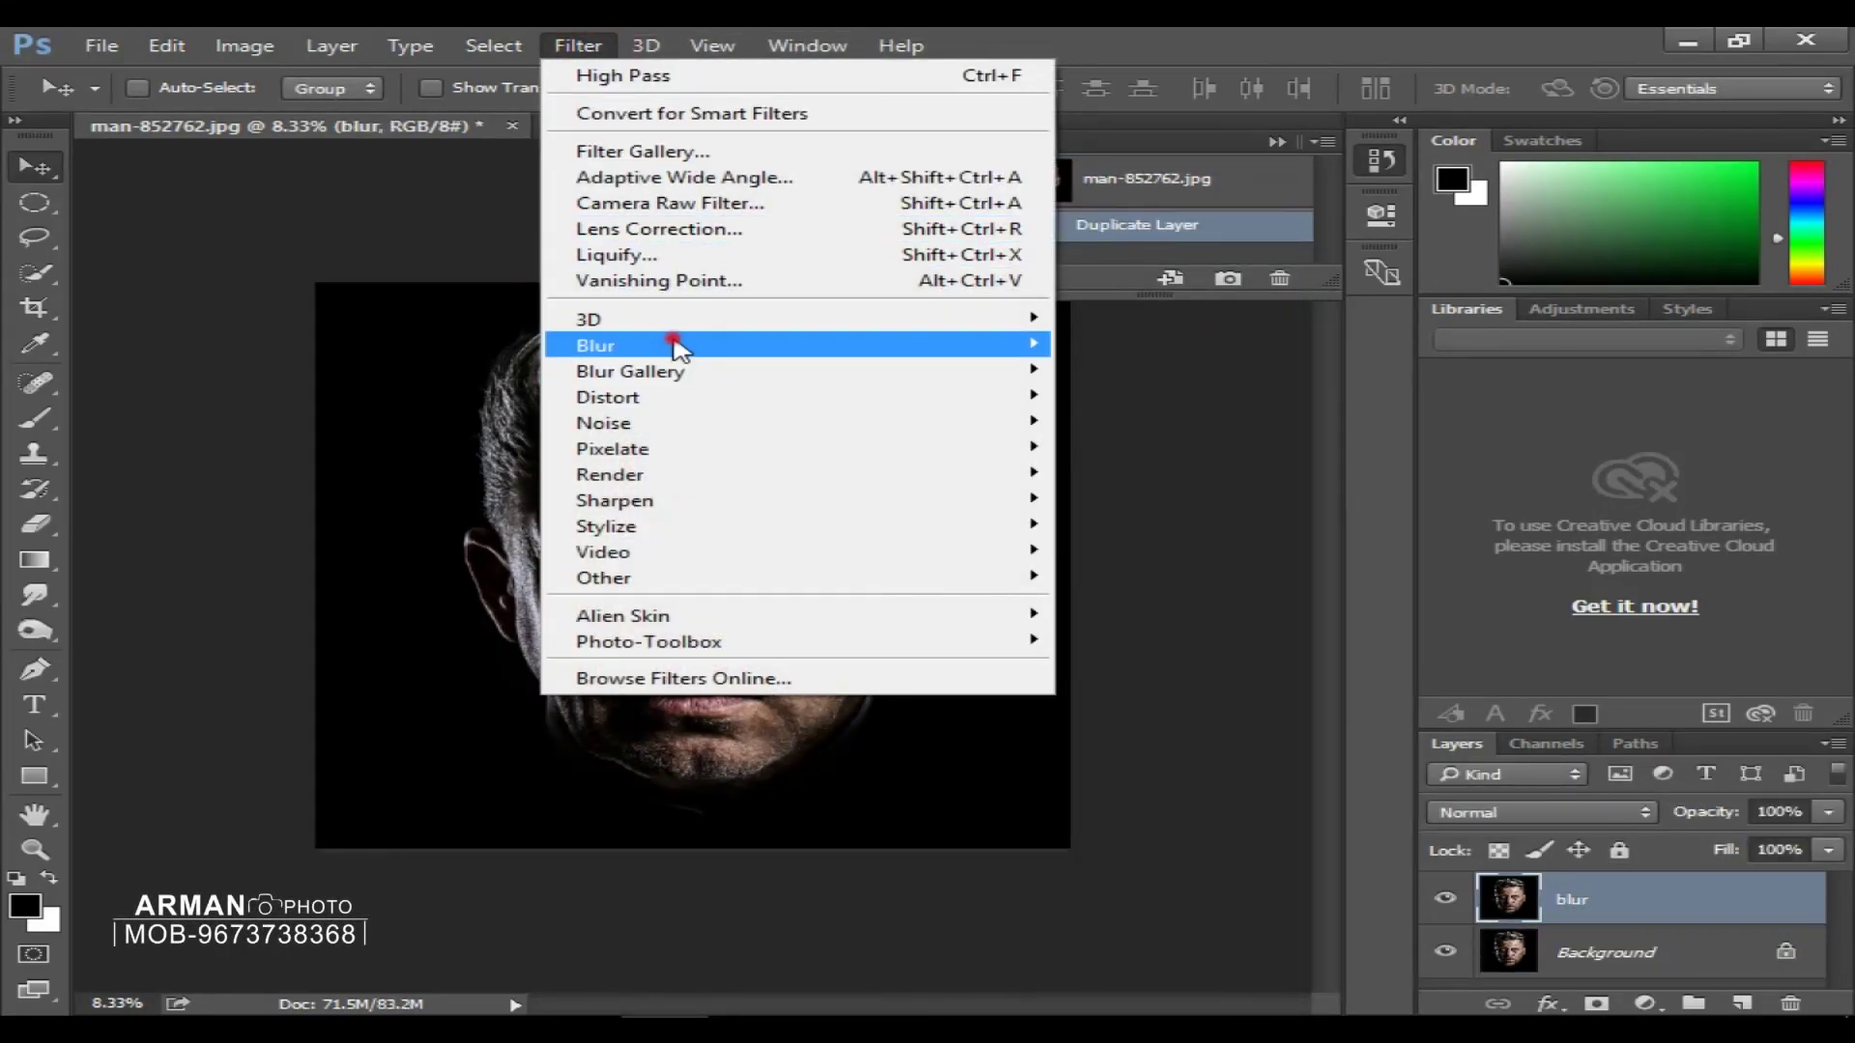
mouse_move(595, 345)
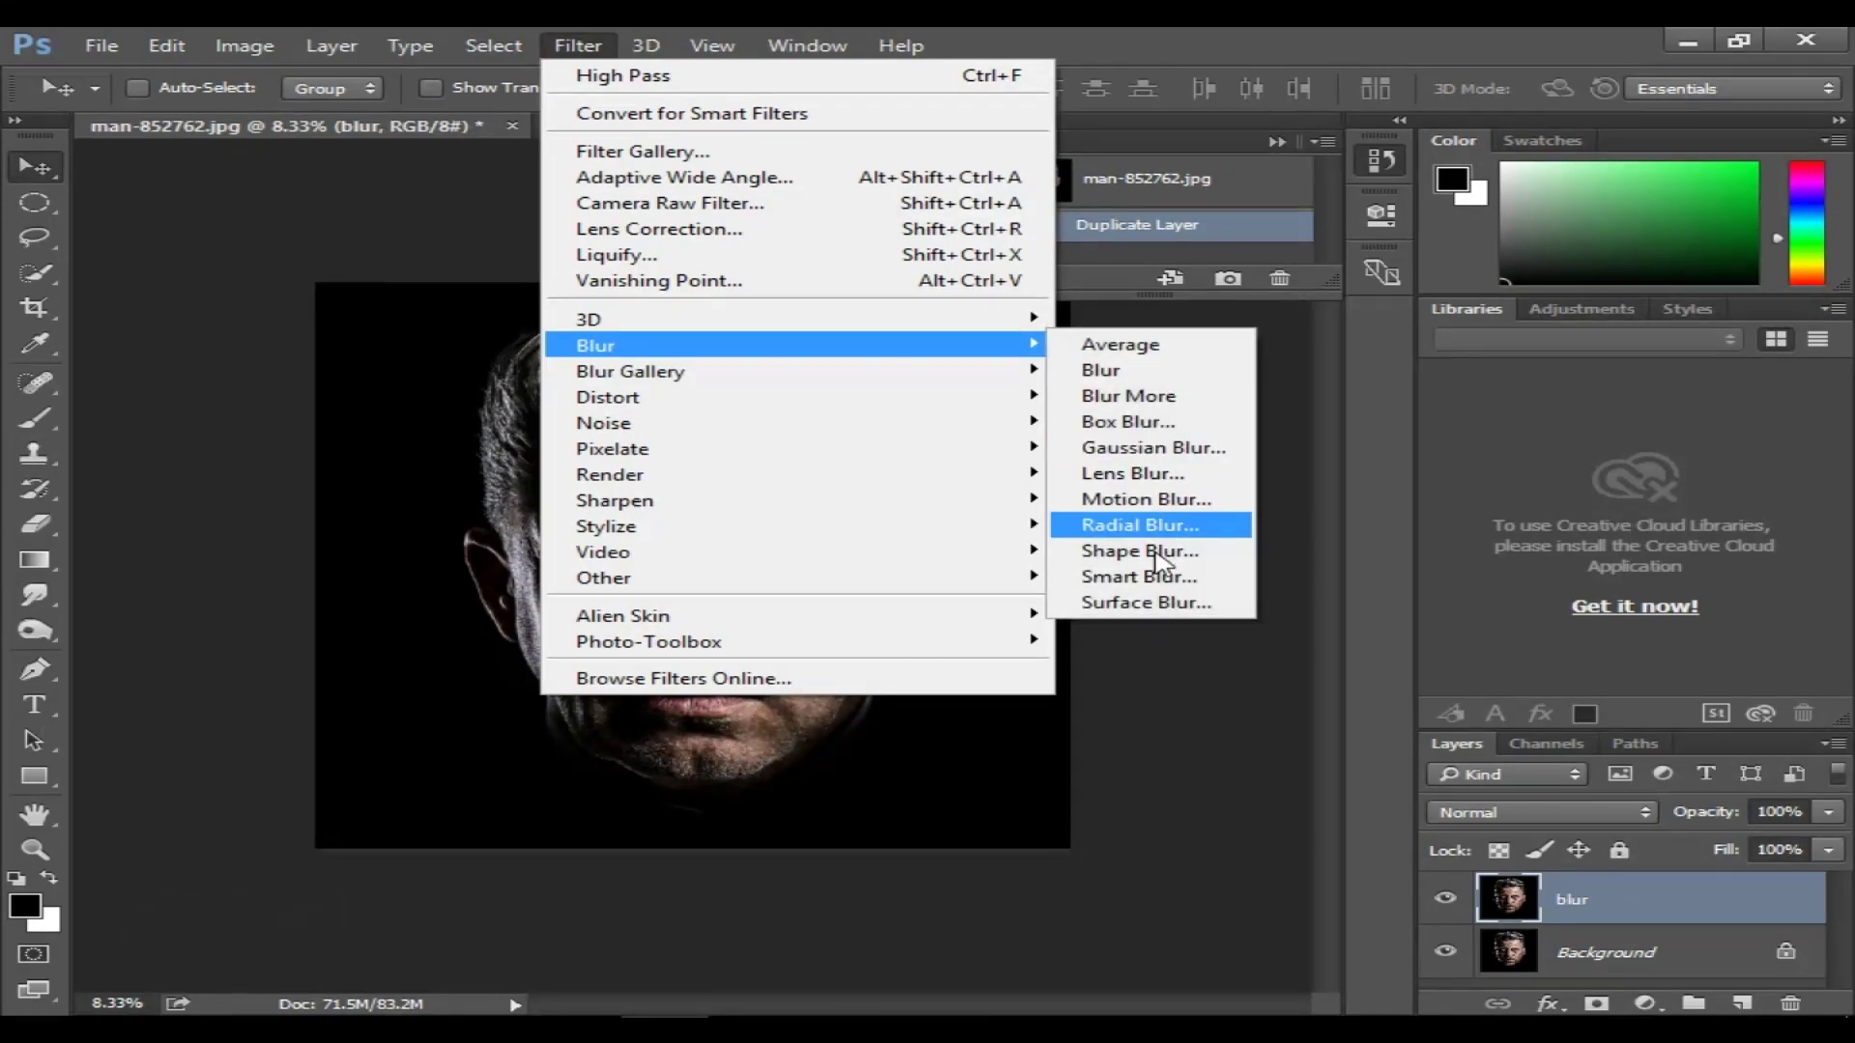
click(1178, 609)
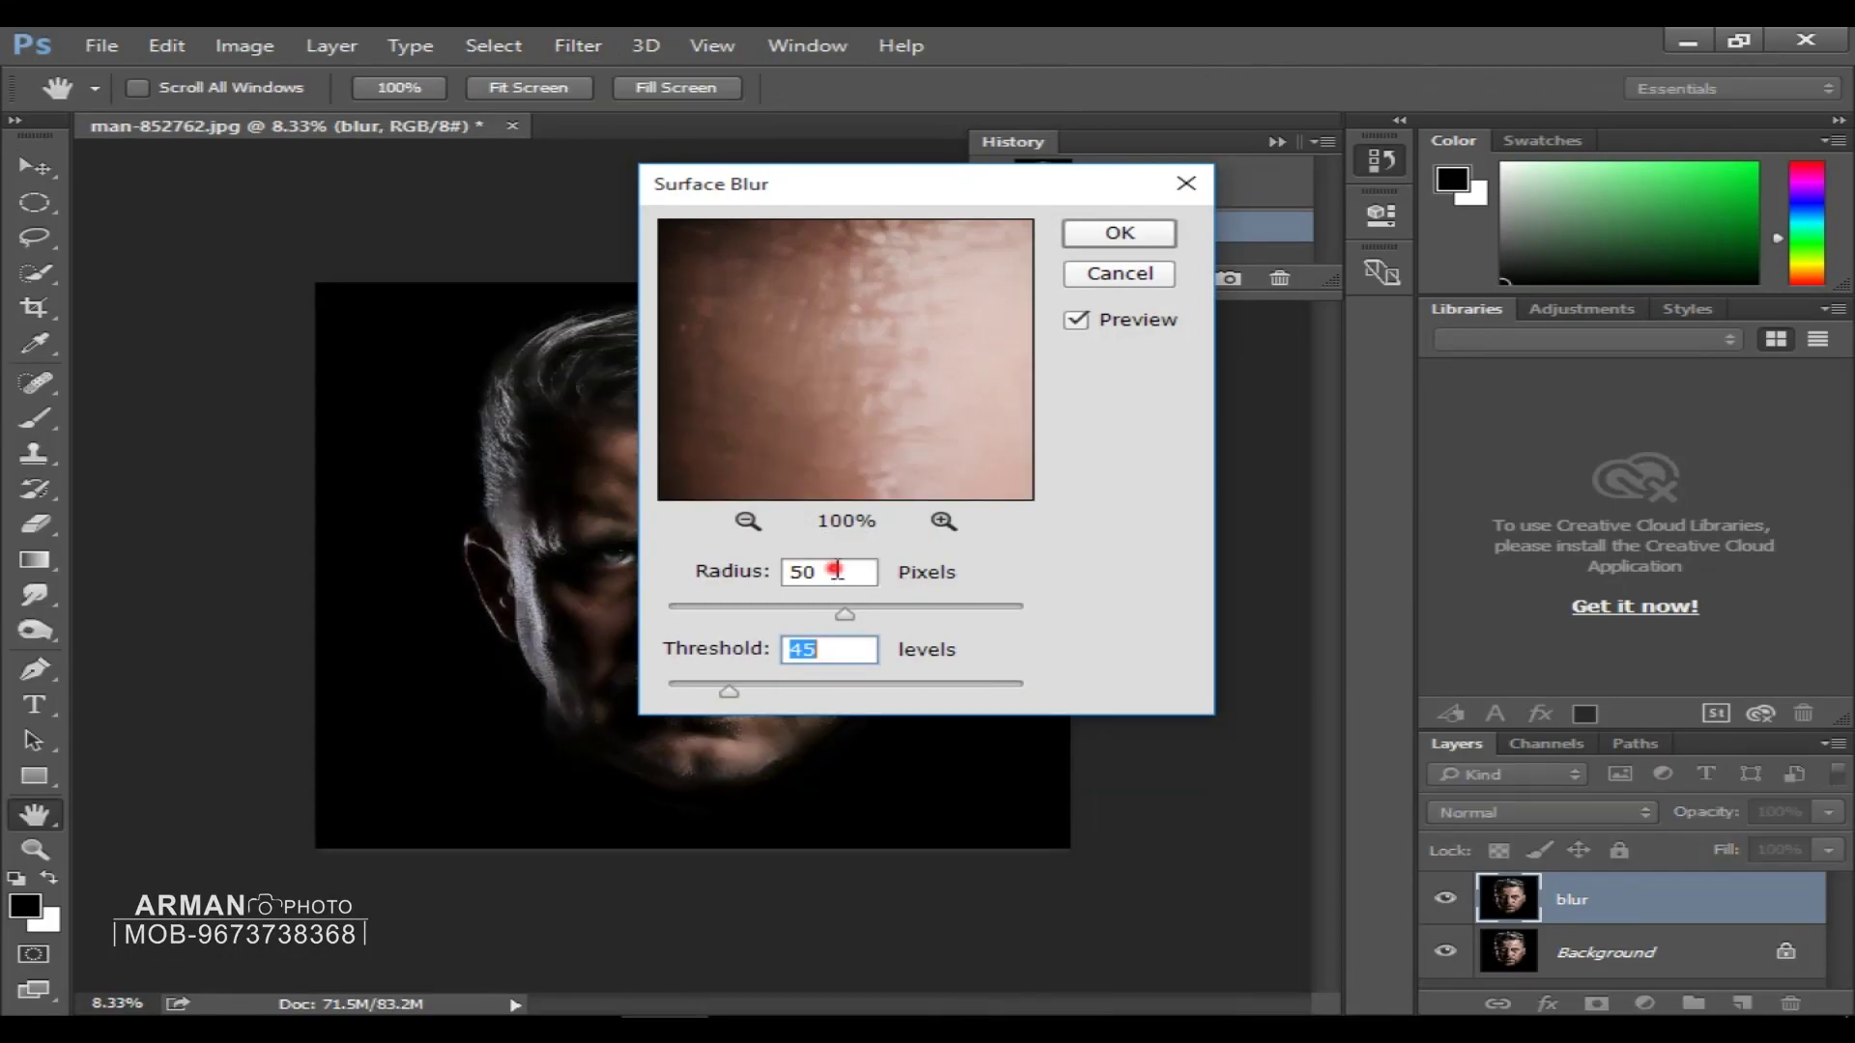
click(835, 571)
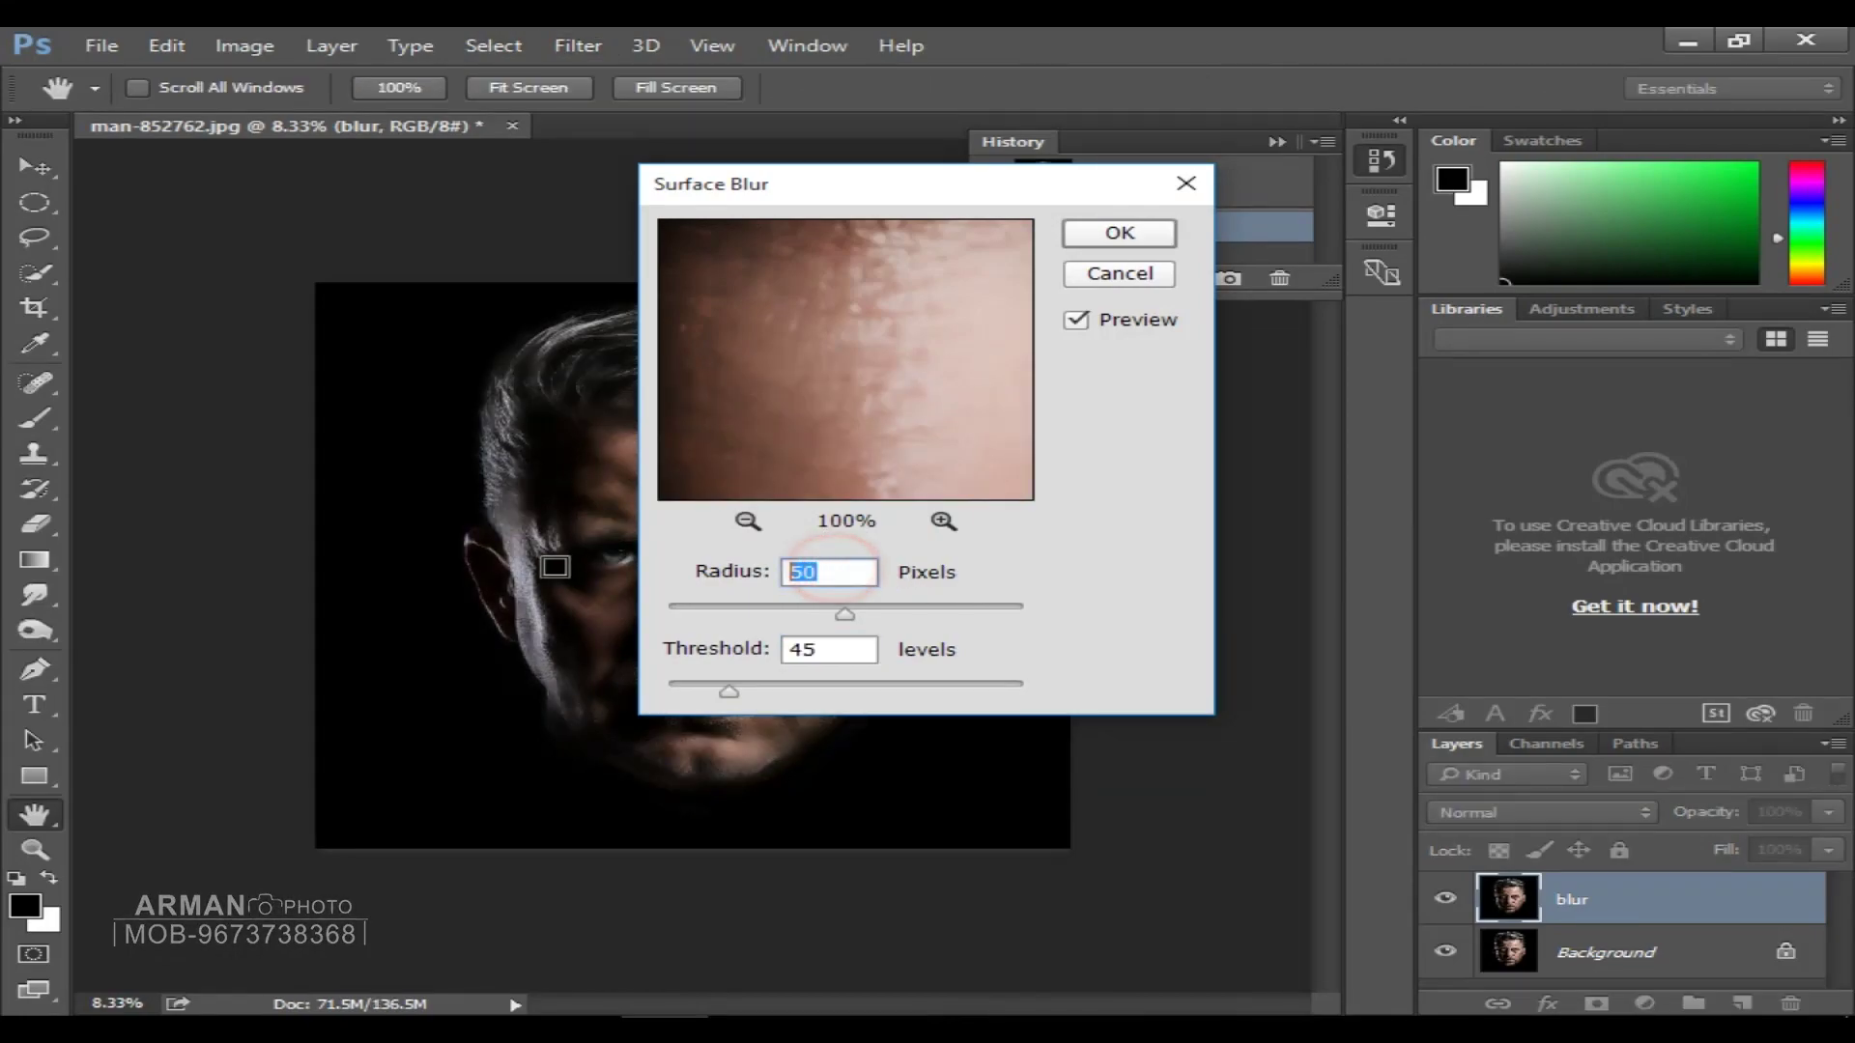
click(842, 650)
click(817, 488)
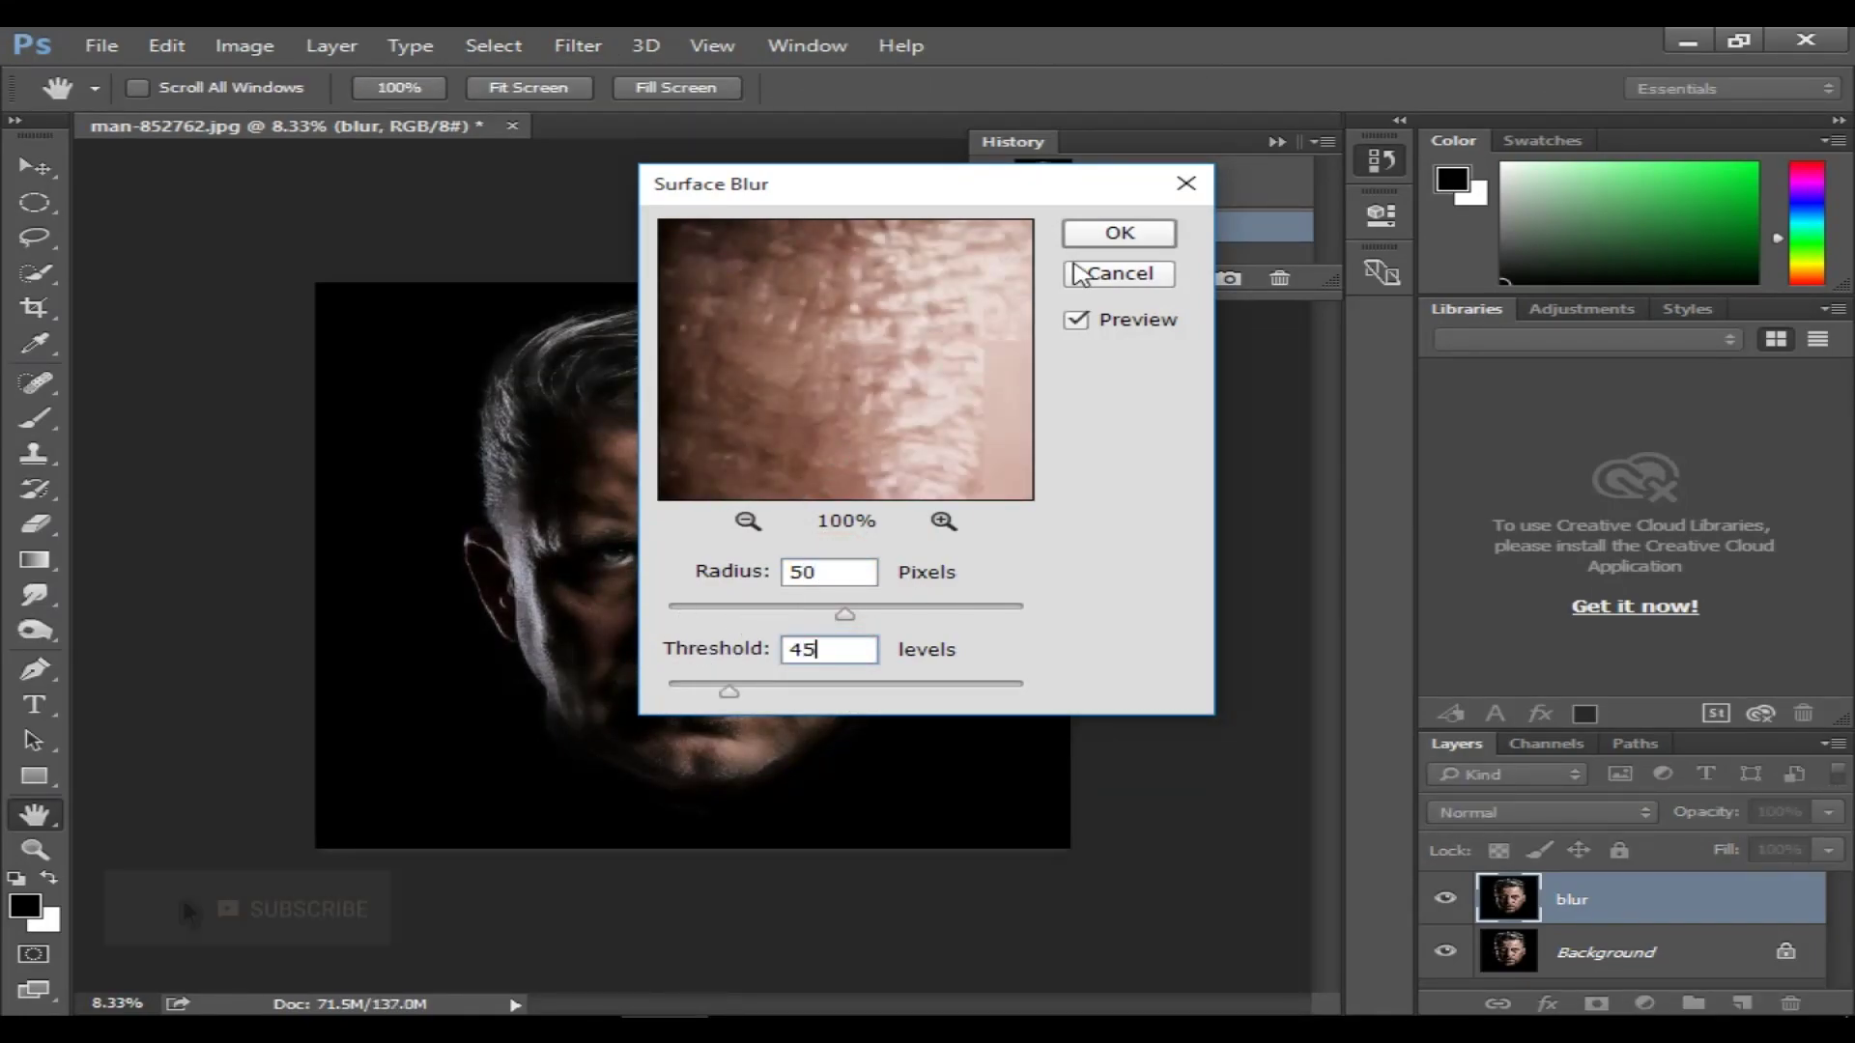
click(1120, 233)
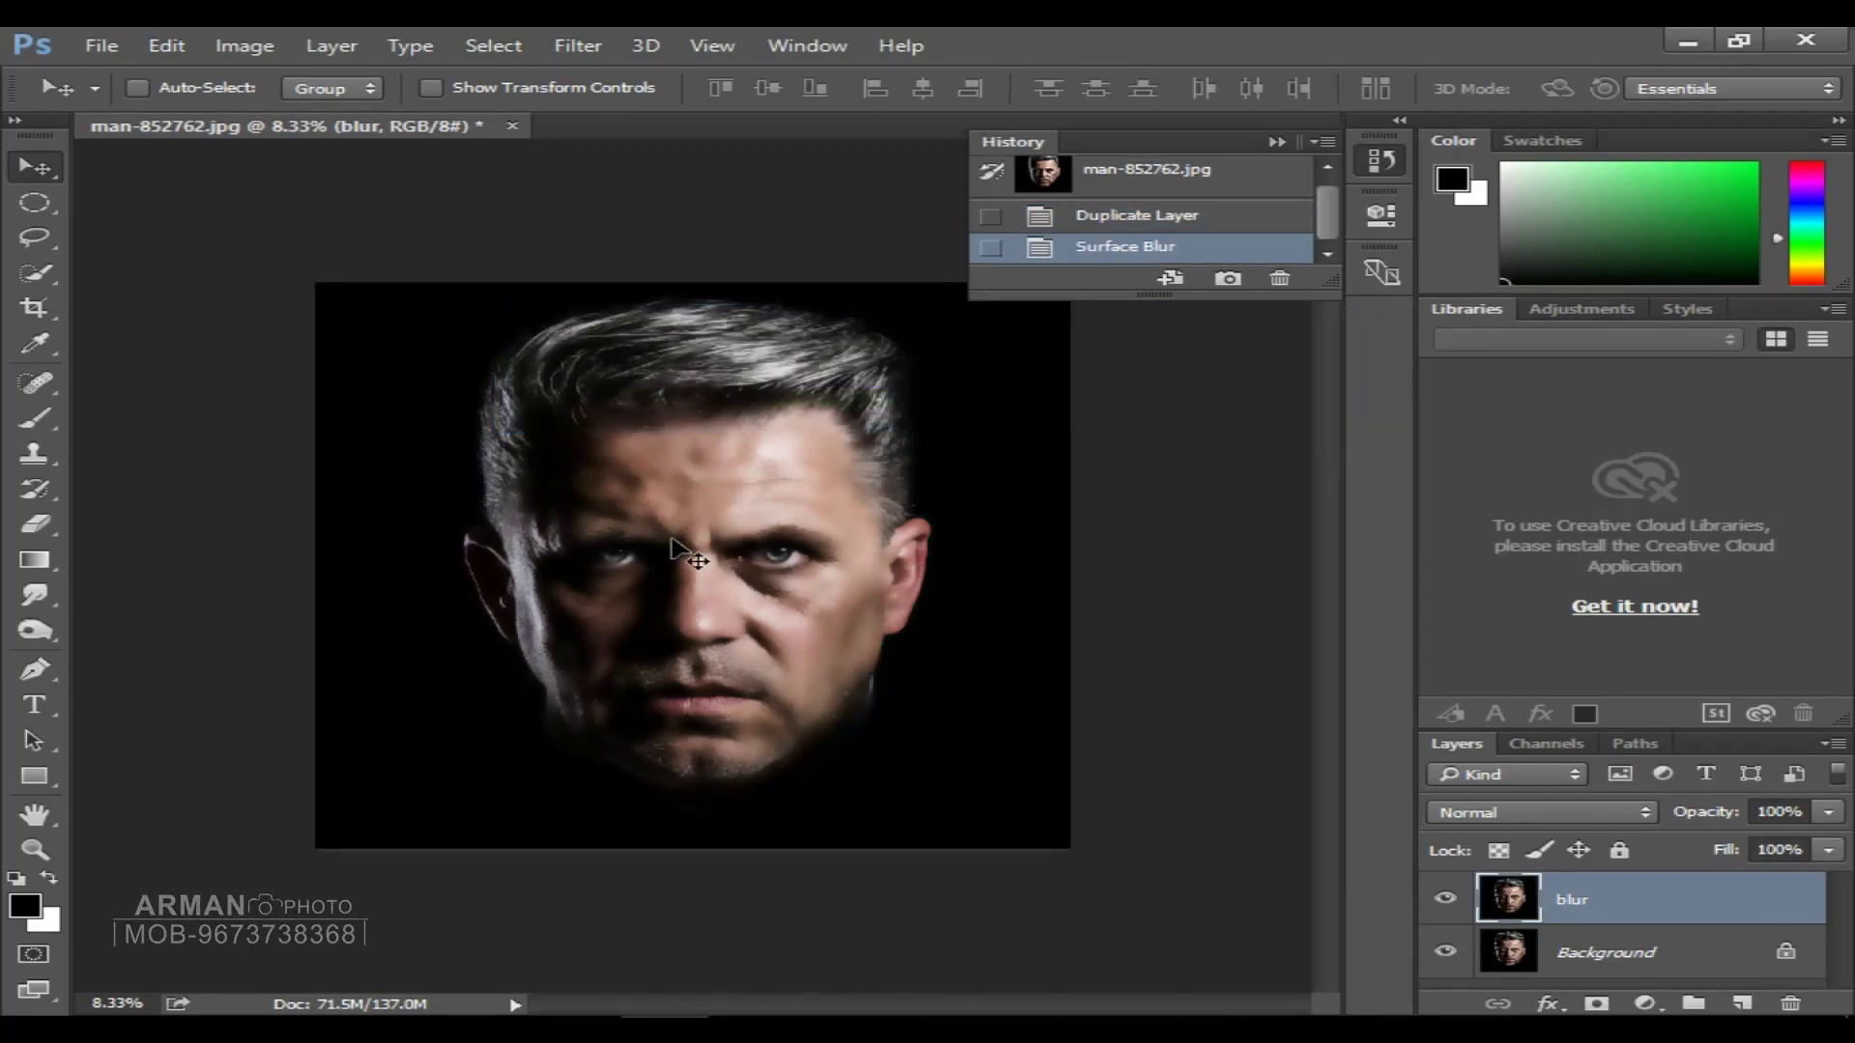
- Add a layer mask to the blur layer and invert it to black
key(ctrl+plus)
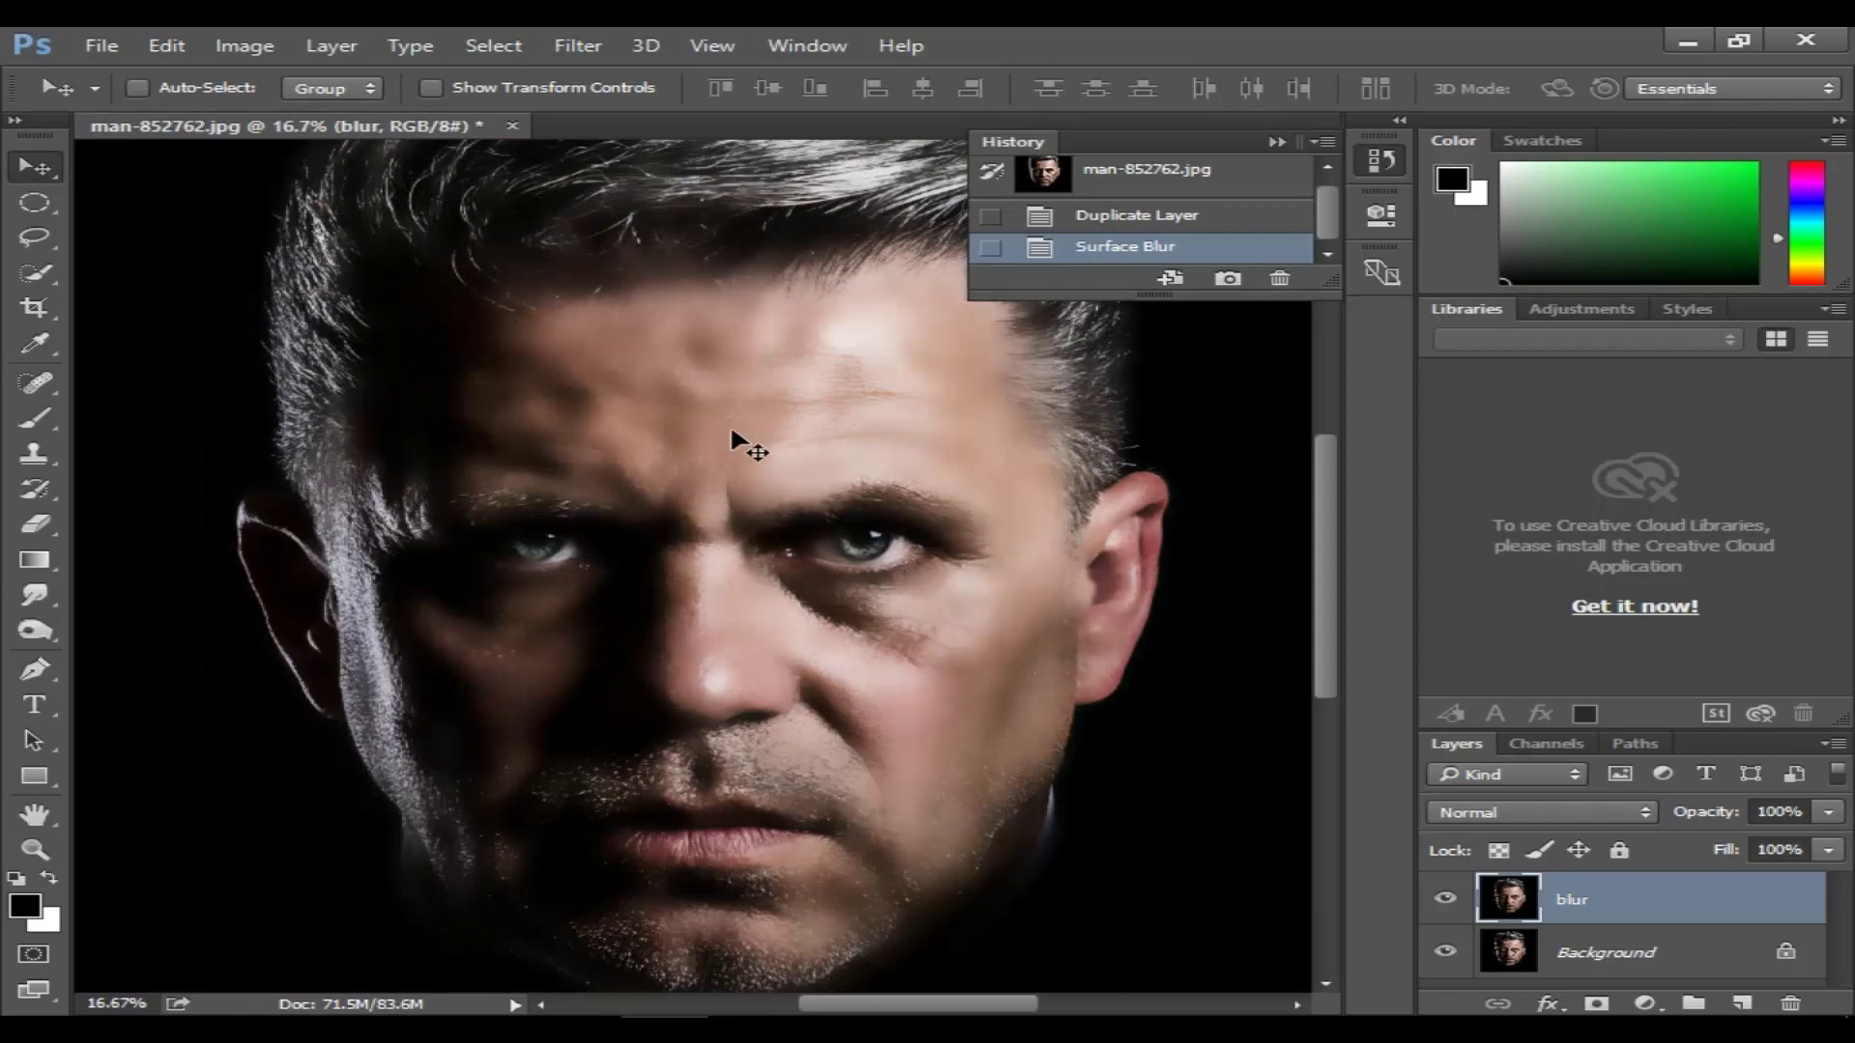
key(ctrl+z)
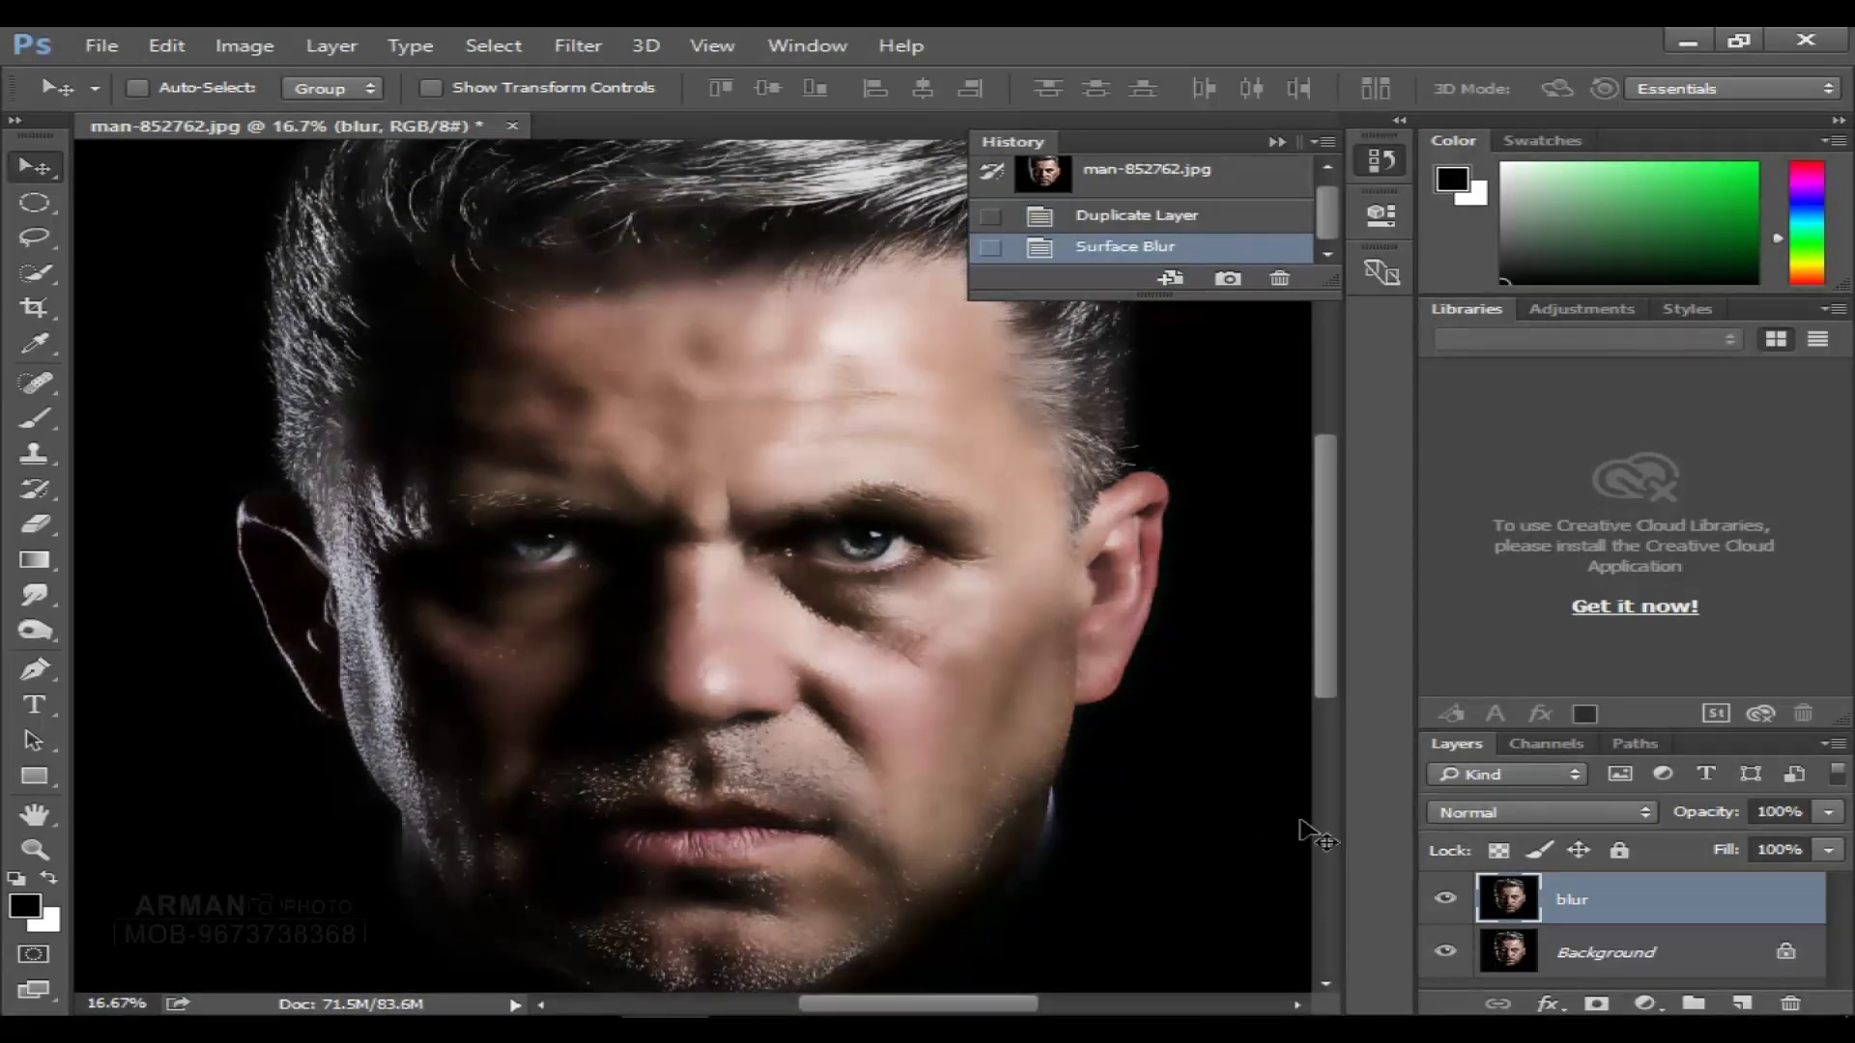
click(1596, 1004)
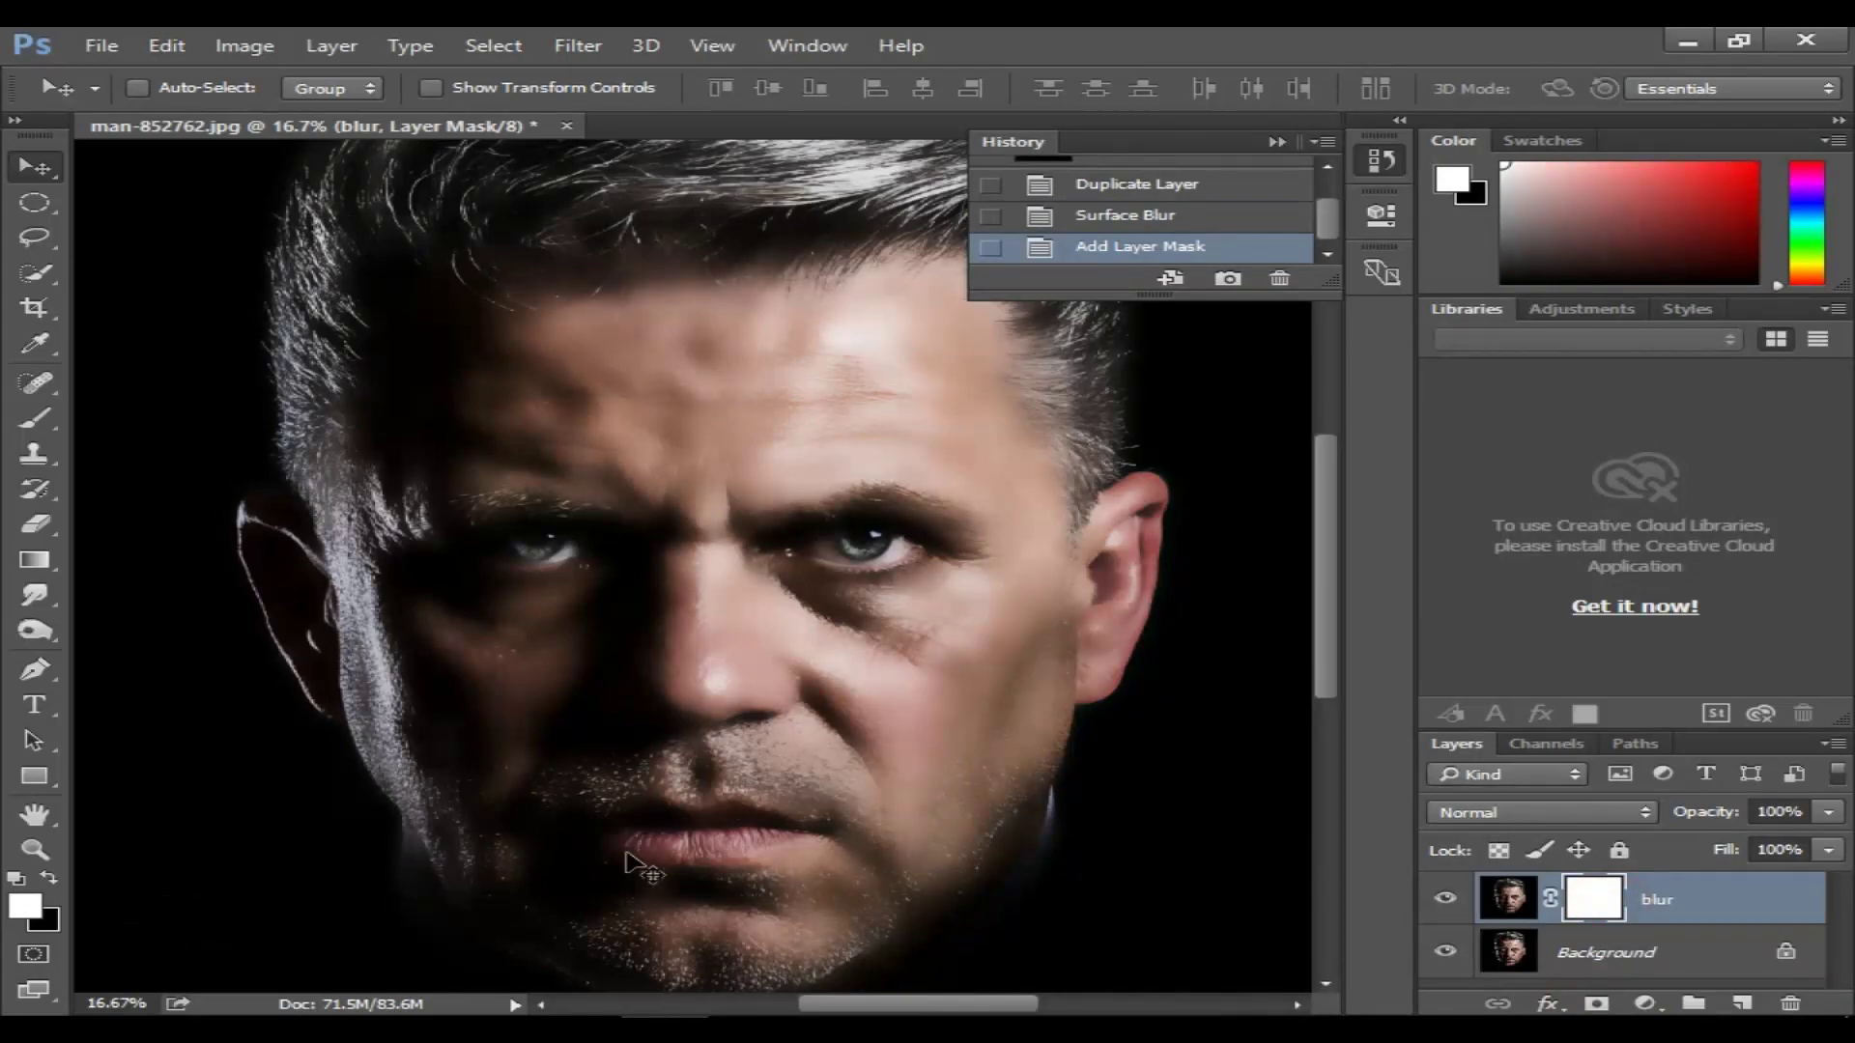
key(ctrl+i)
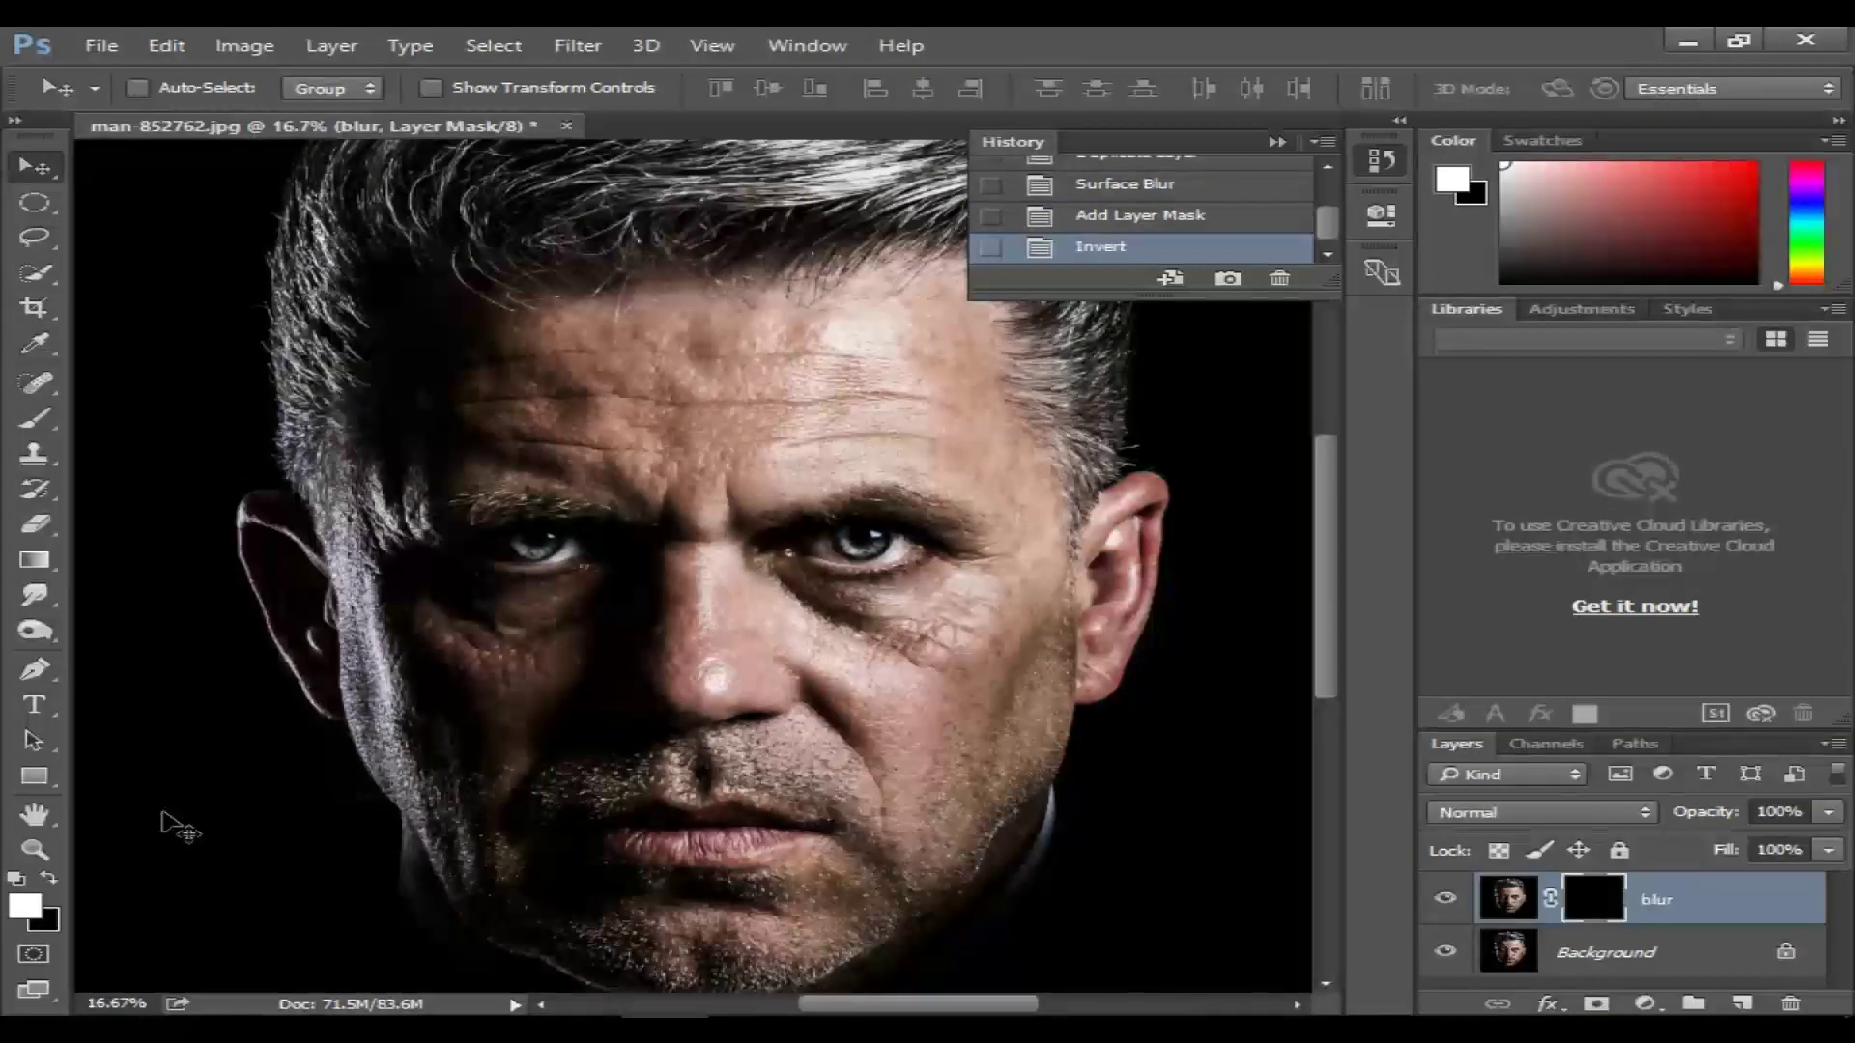
click(35, 418)
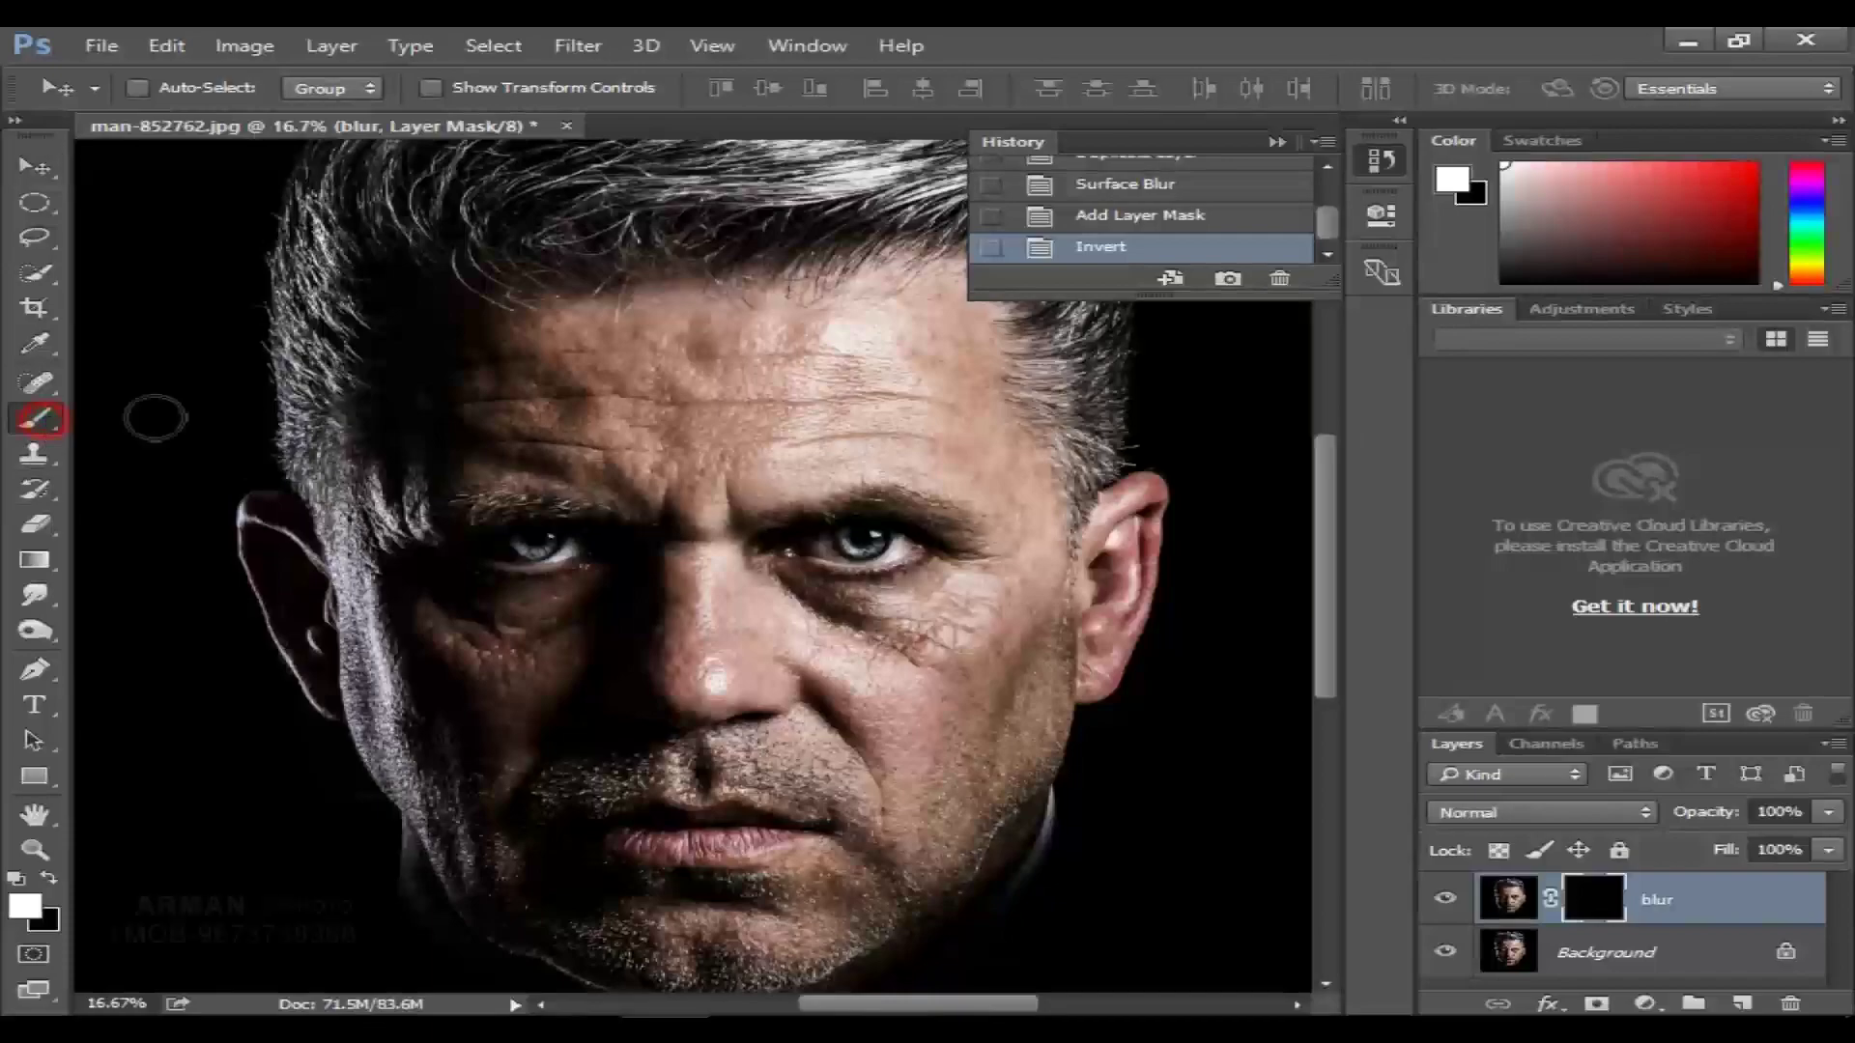
- Paint the blur mask with a 500 brush to smooth the forehead and temple
click(725, 381)
click(631, 405)
key(ctrl+z)
key(ctrl+plus)
drag(549, 478, 703, 485)
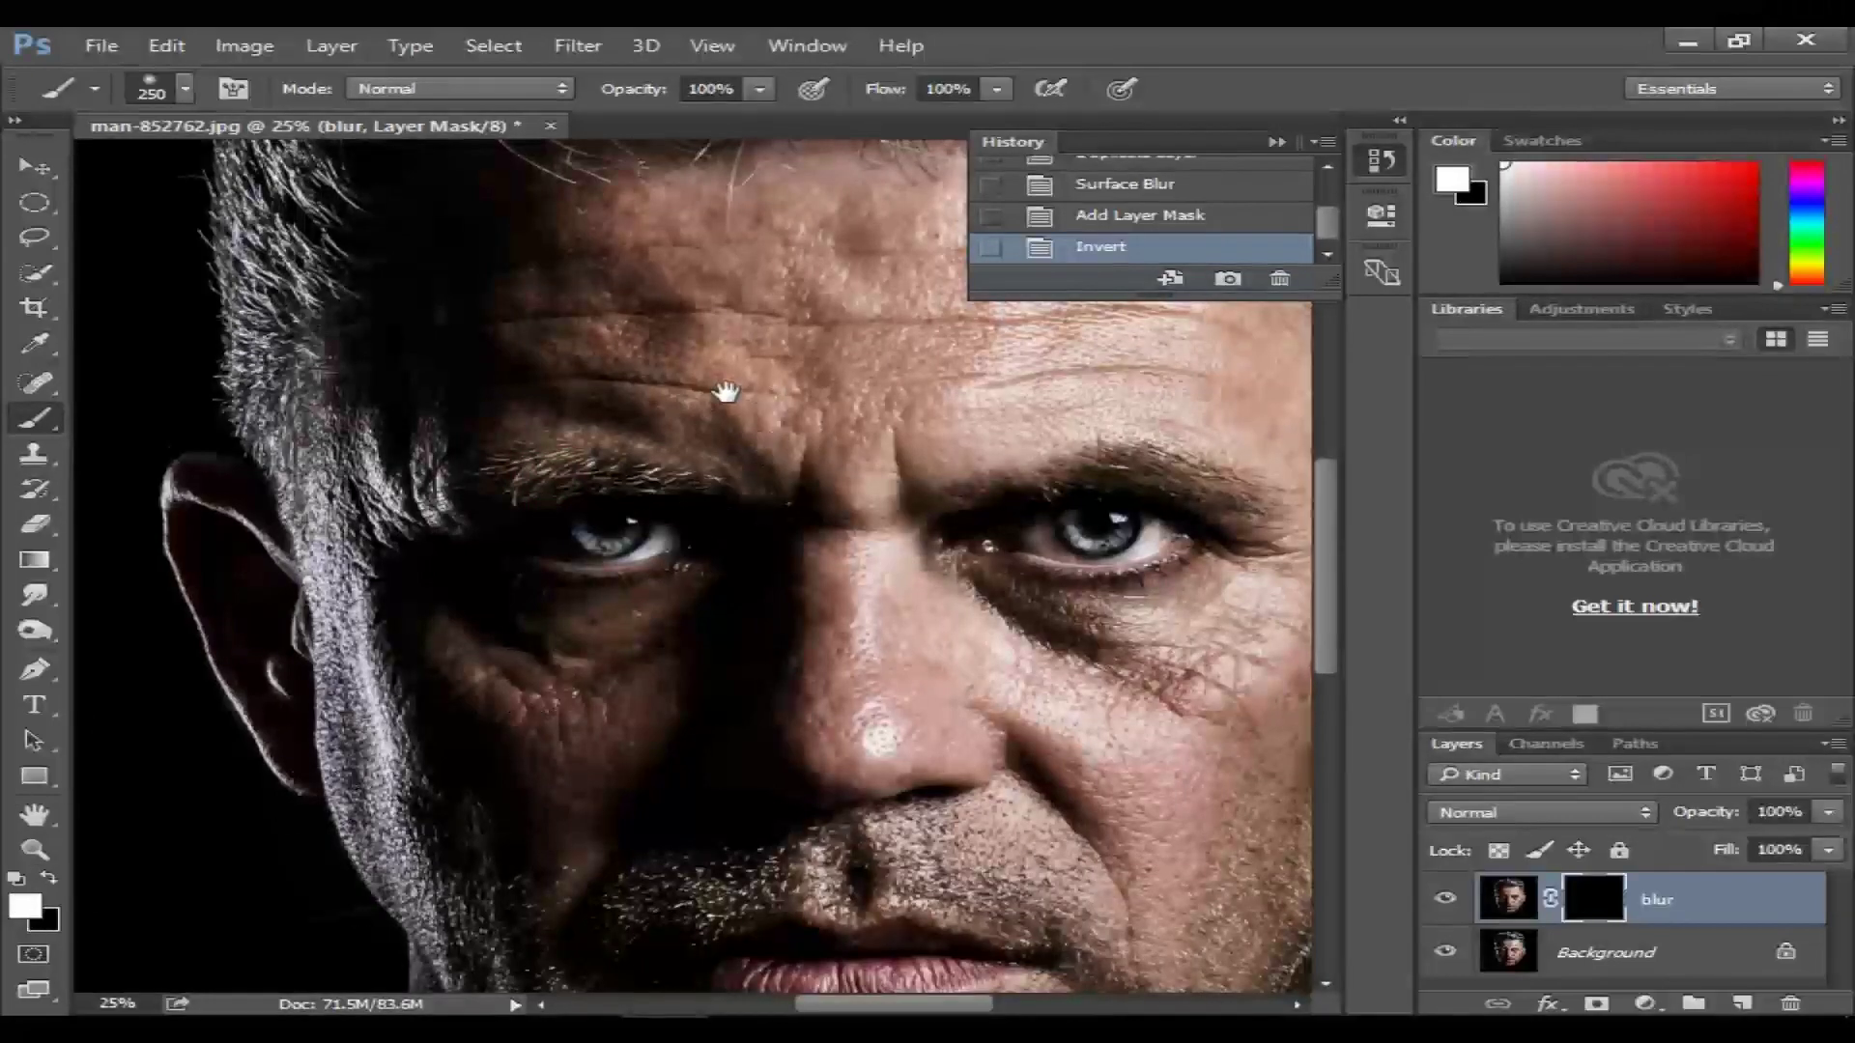
drag(724, 385, 560, 567)
key(bracketright)
drag(704, 447, 611, 457)
mouse_move(420, 527)
mouse_down()
mouse_move(869, 497)
mouse_move(1014, 518)
mouse_move(1006, 358)
mouse_move(819, 398)
mouse_up()
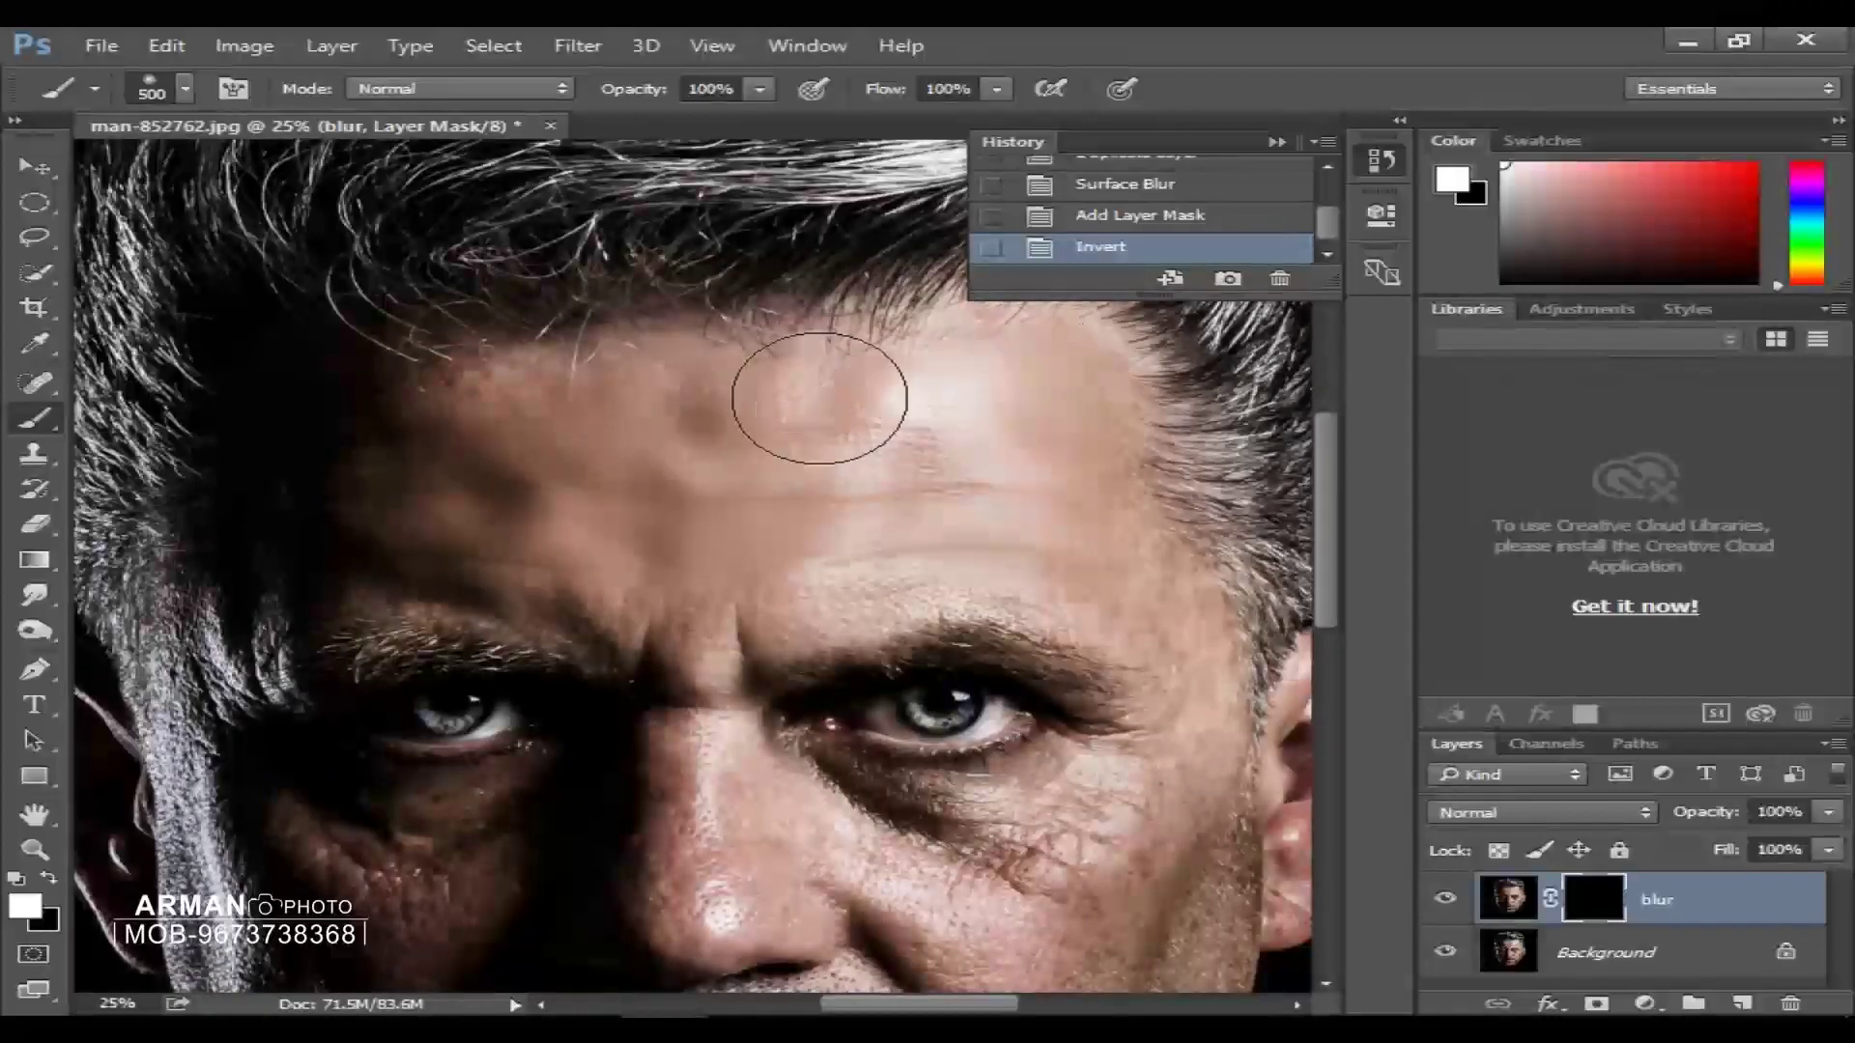
mouse_move(558, 418)
mouse_down()
mouse_move(621, 507)
mouse_move(810, 562)
mouse_up()
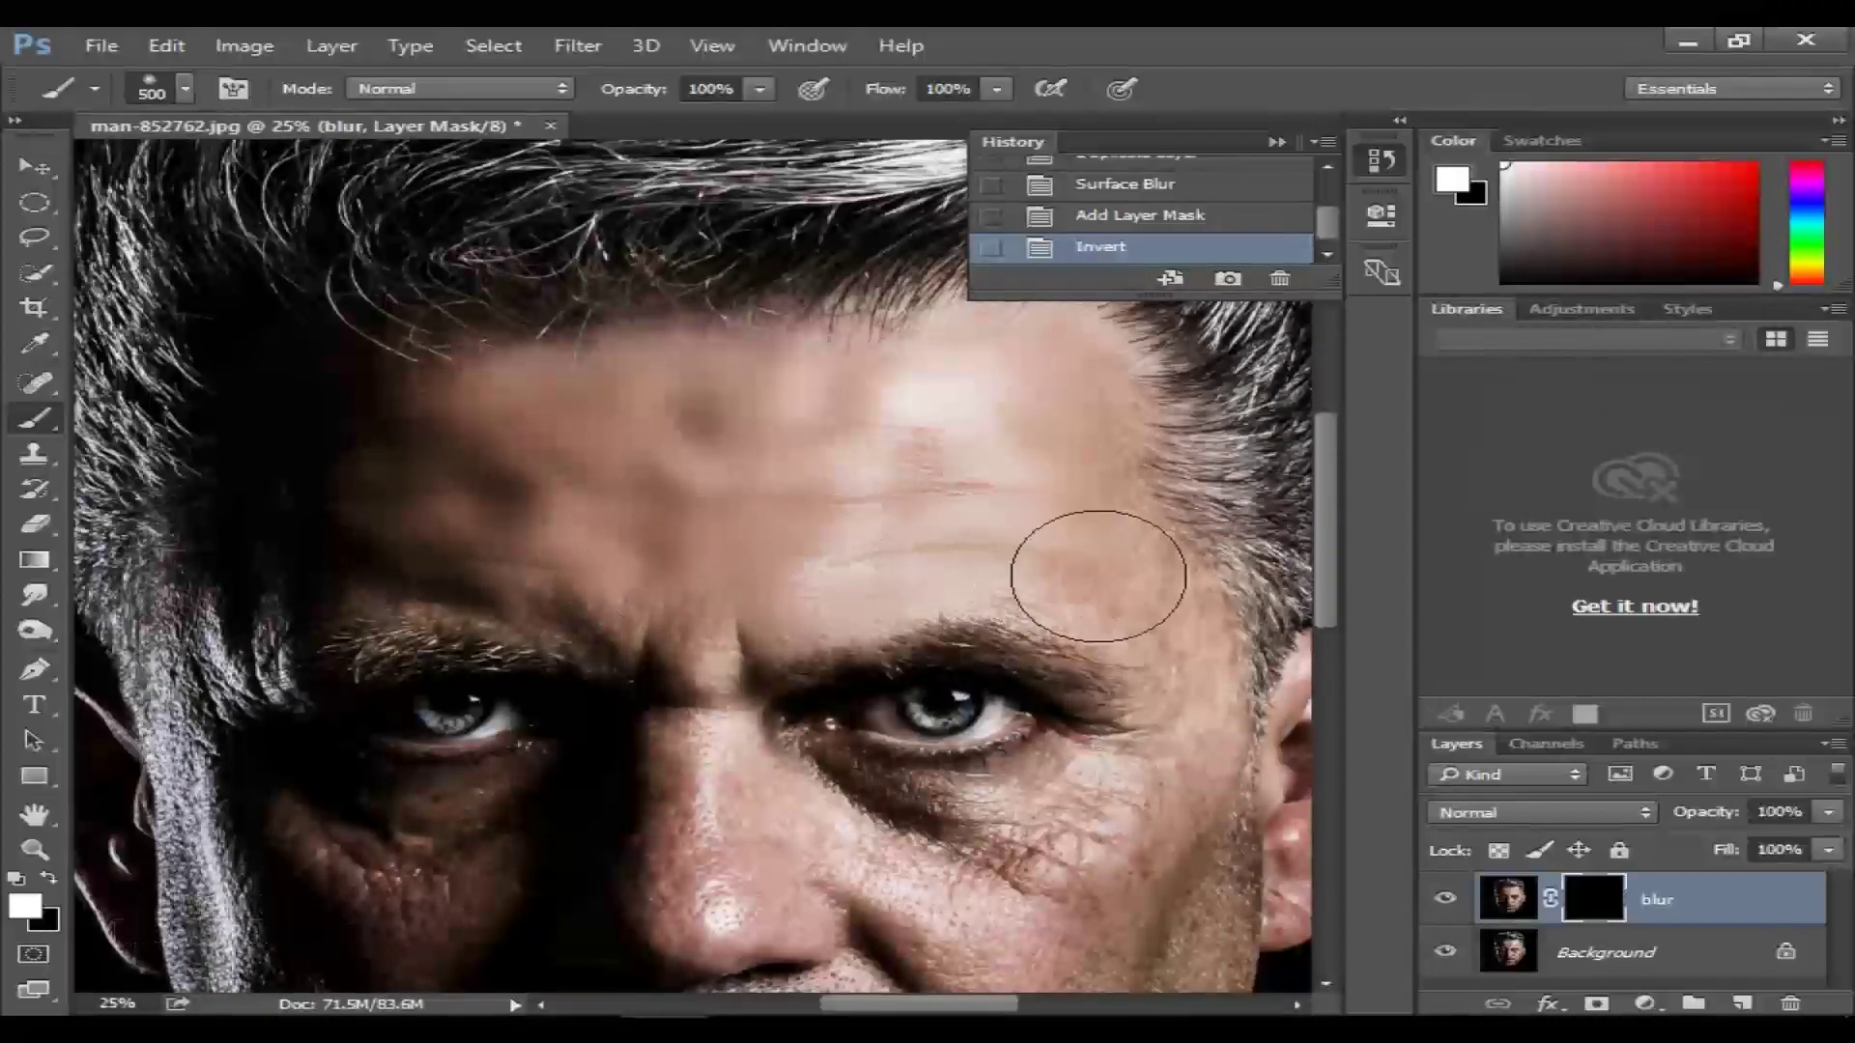
drag(1181, 626, 1216, 673)
- Smooth the right cheek, nose bridge and left cheek, shrinking the brush to 300
drag(1164, 461, 1154, 290)
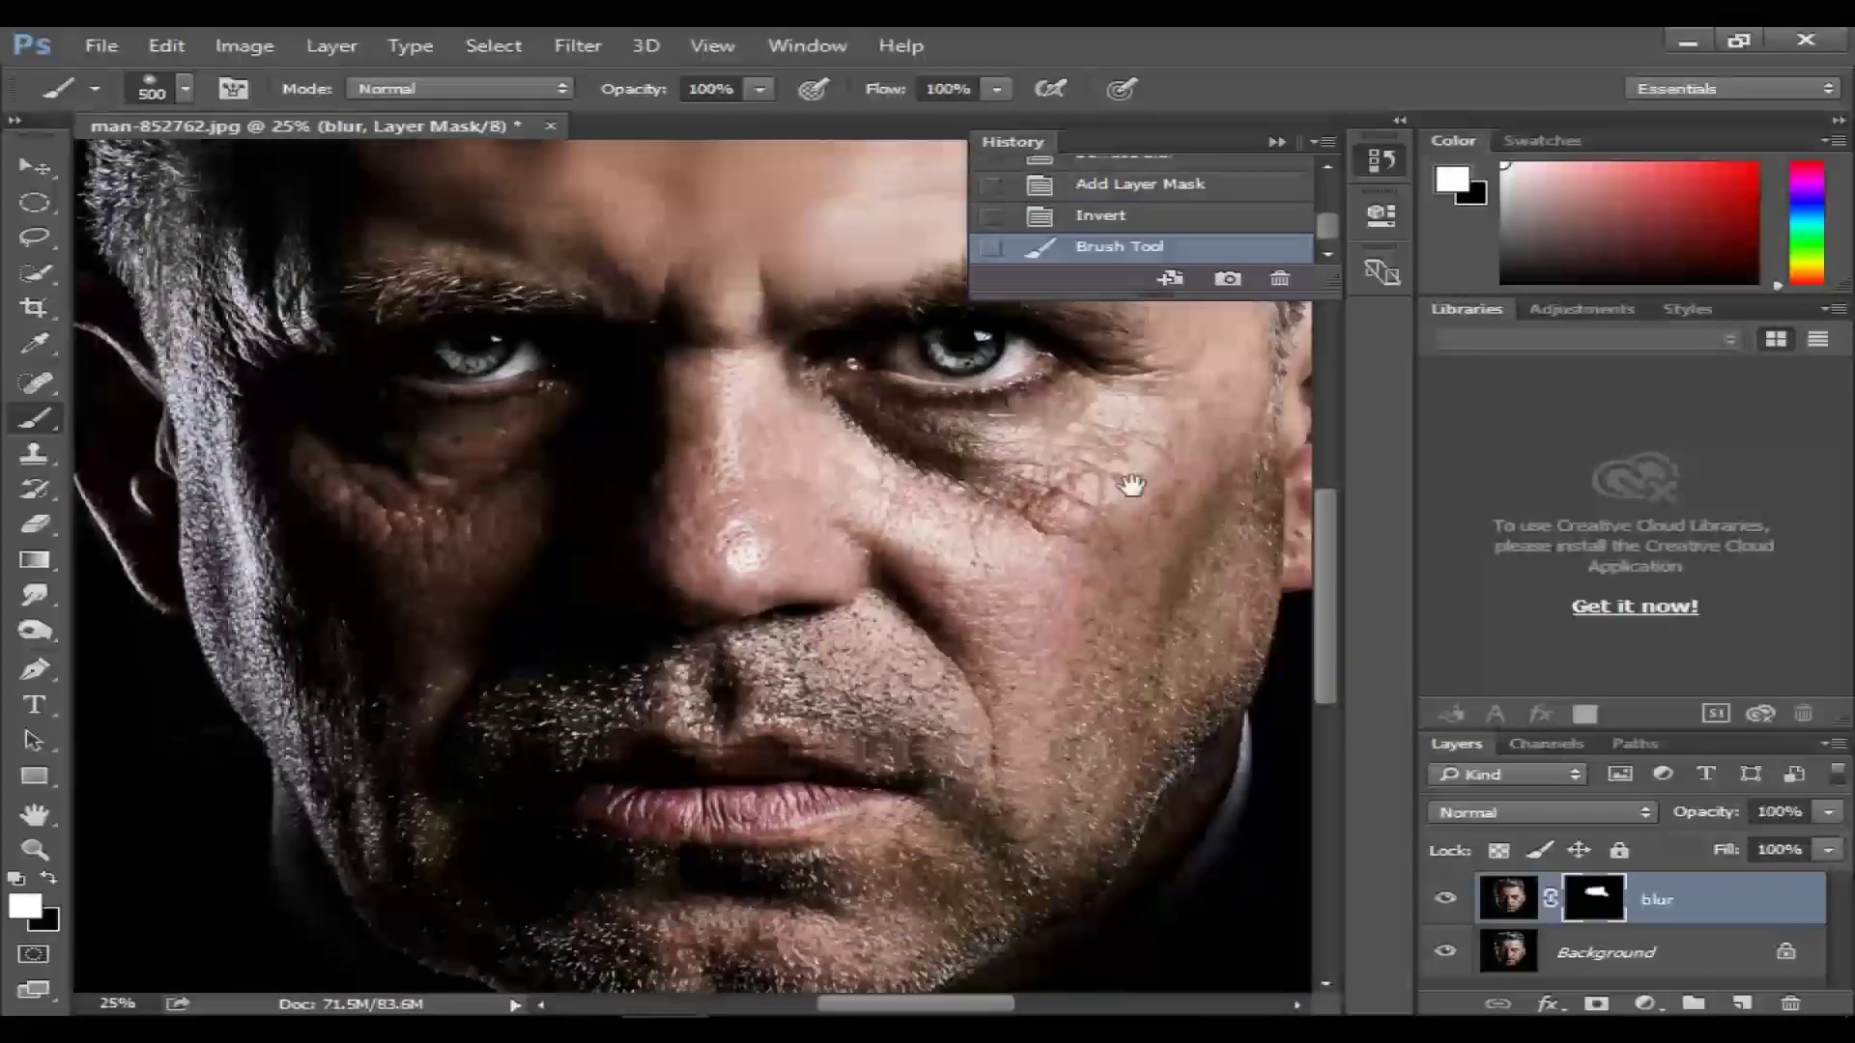
mouse_move(1031, 540)
mouse_down()
mouse_move(1109, 518)
mouse_move(1067, 621)
mouse_move(993, 558)
mouse_move(1145, 389)
mouse_move(1161, 402)
mouse_up()
mouse_move(1143, 547)
mouse_down()
mouse_move(1027, 766)
mouse_move(1147, 621)
mouse_up()
mouse_move(997, 630)
mouse_down()
mouse_move(906, 590)
mouse_move(921, 581)
mouse_up()
key(bracketleft)
key(bracketleft)
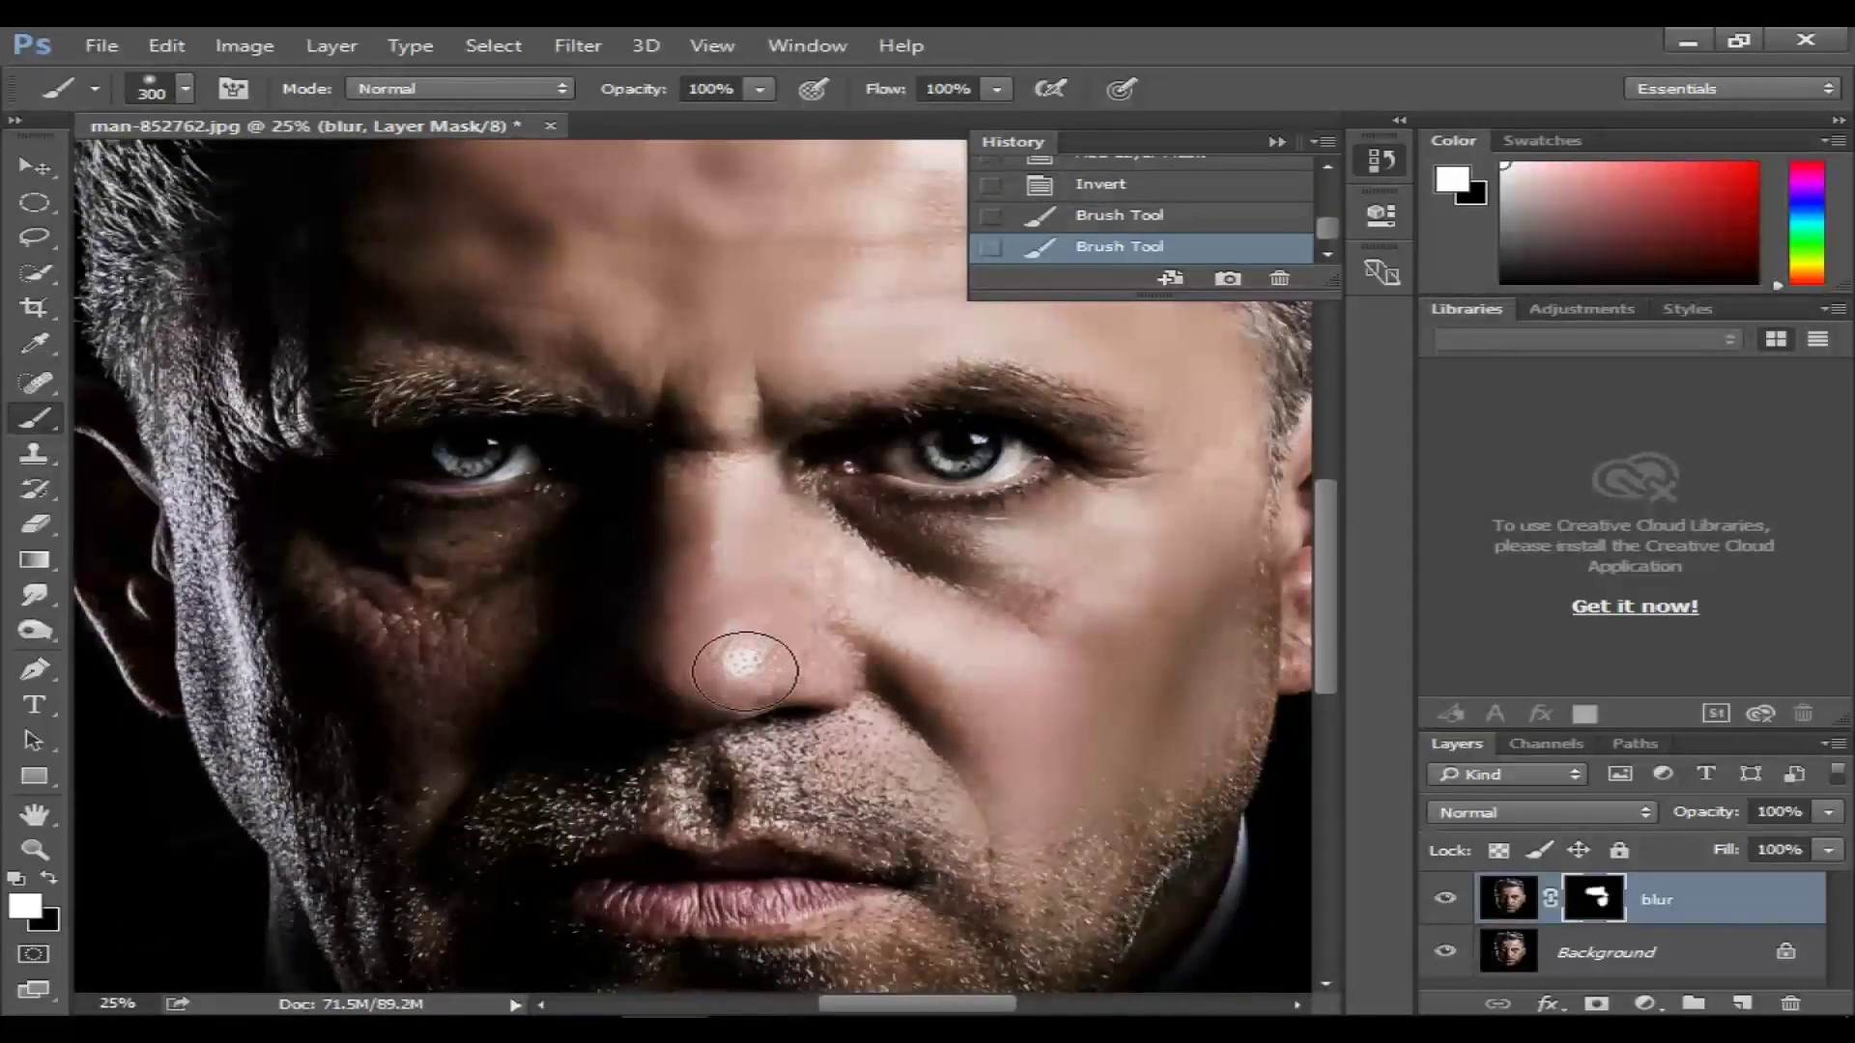
drag(691, 396, 663, 468)
drag(518, 538, 436, 563)
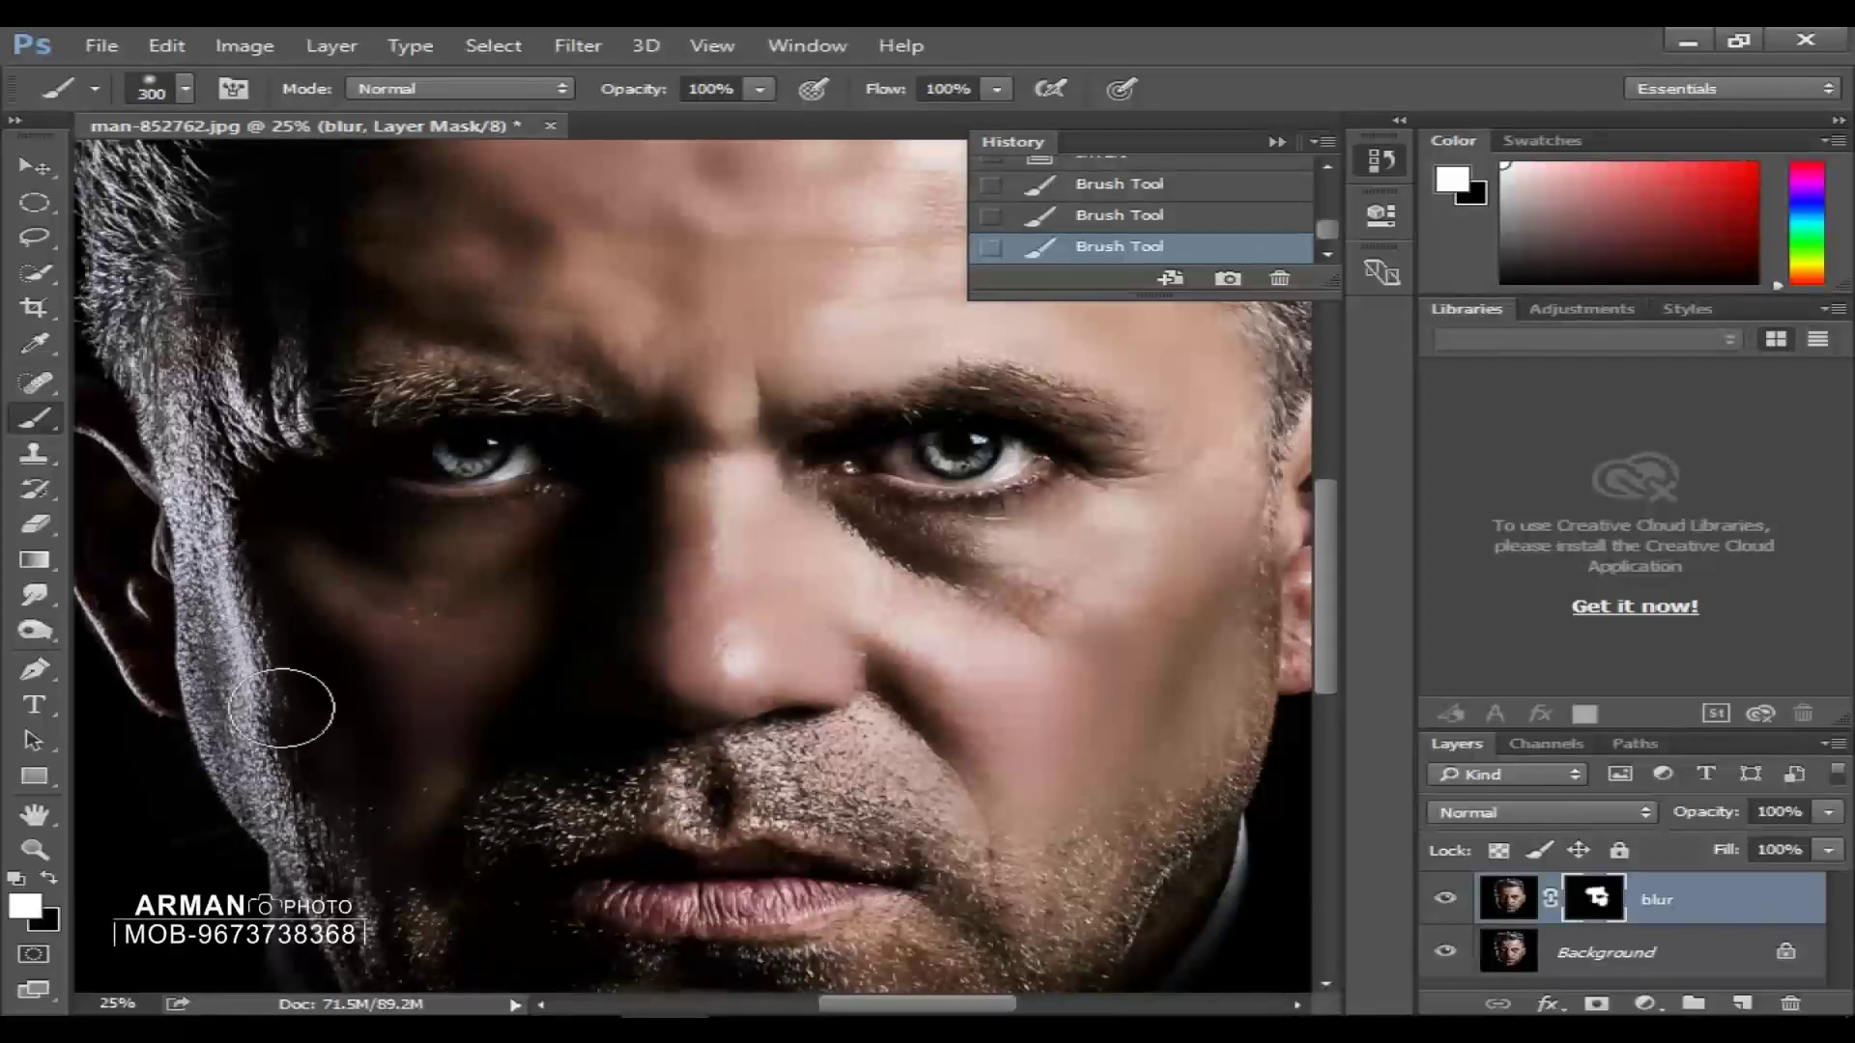
- Smooth the lower face and the skin above the upper lip, then pan to review
drag(328, 841, 347, 525)
mouse_move(696, 592)
mouse_down()
mouse_move(887, 706)
mouse_move(799, 727)
mouse_up()
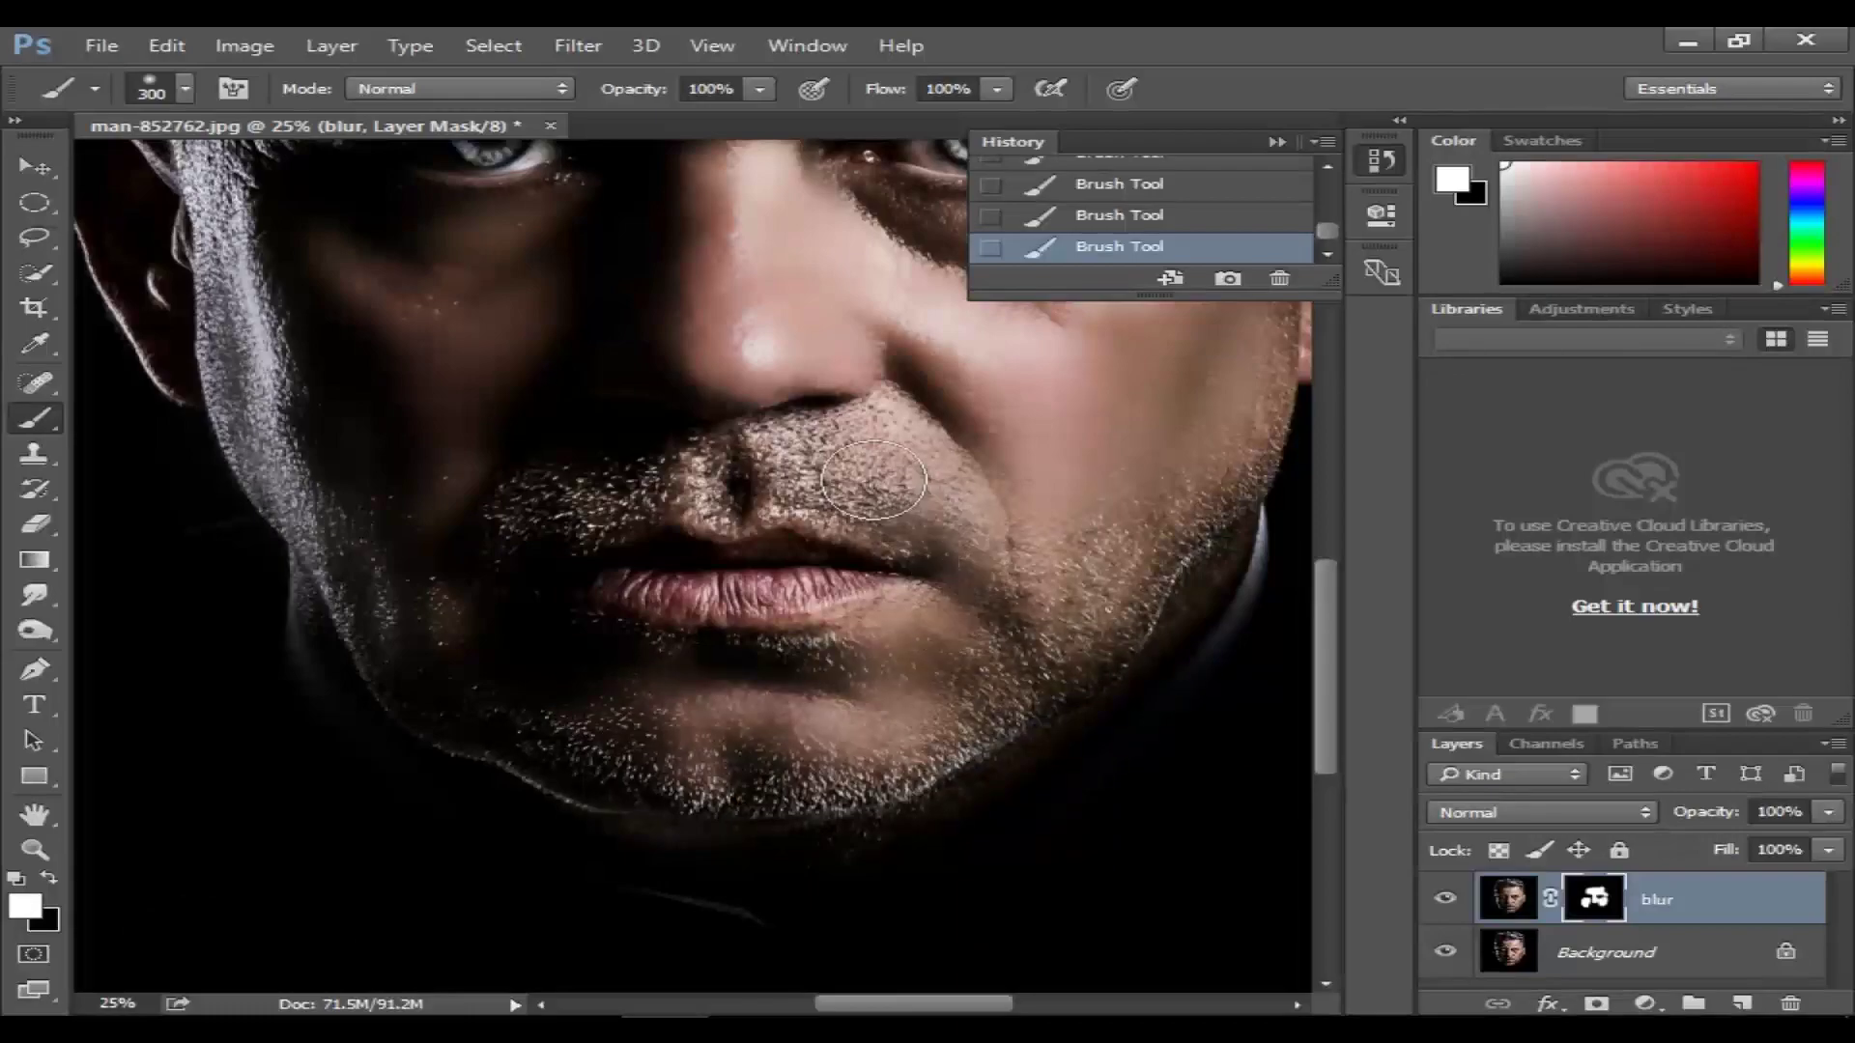
drag(679, 489, 497, 517)
drag(629, 538, 547, 804)
click(448, 506)
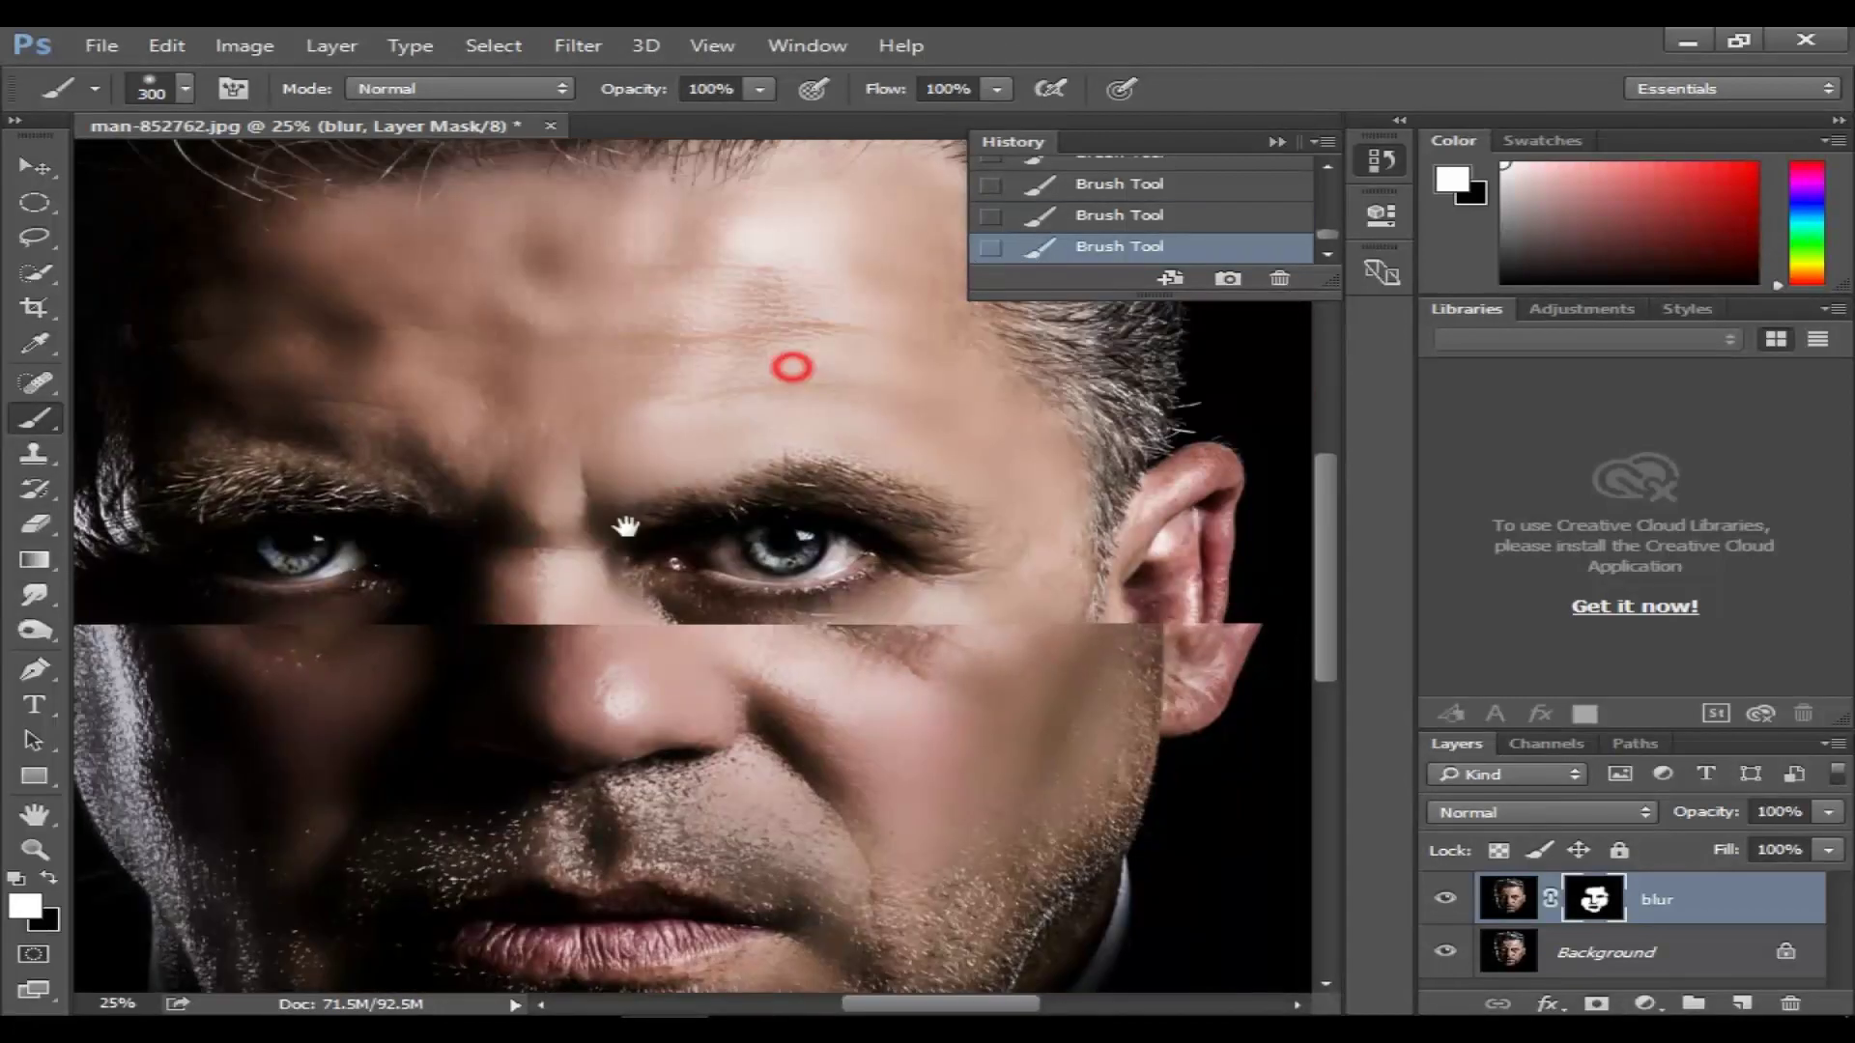
drag(787, 364, 613, 496)
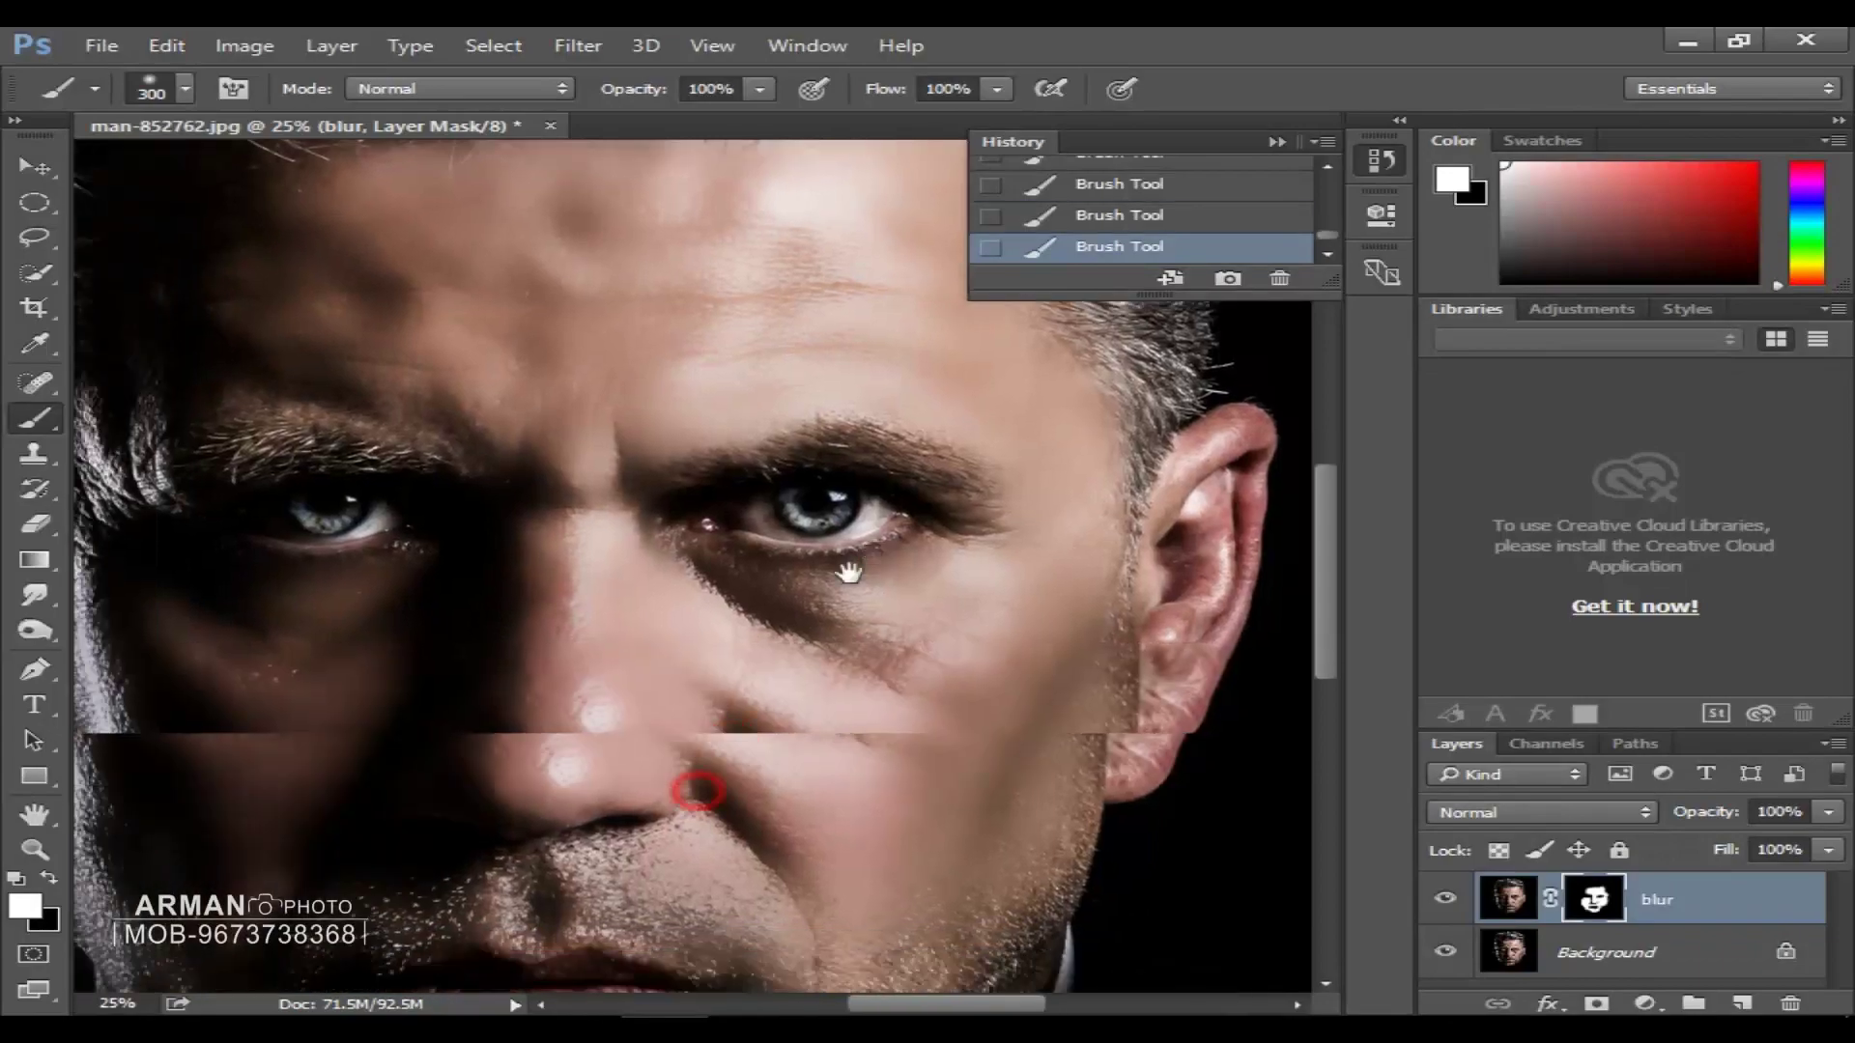
mouse_move(677, 778)
mouse_down()
mouse_move(927, 568)
mouse_move(679, 633)
mouse_move(592, 767)
mouse_move(615, 769)
mouse_up()
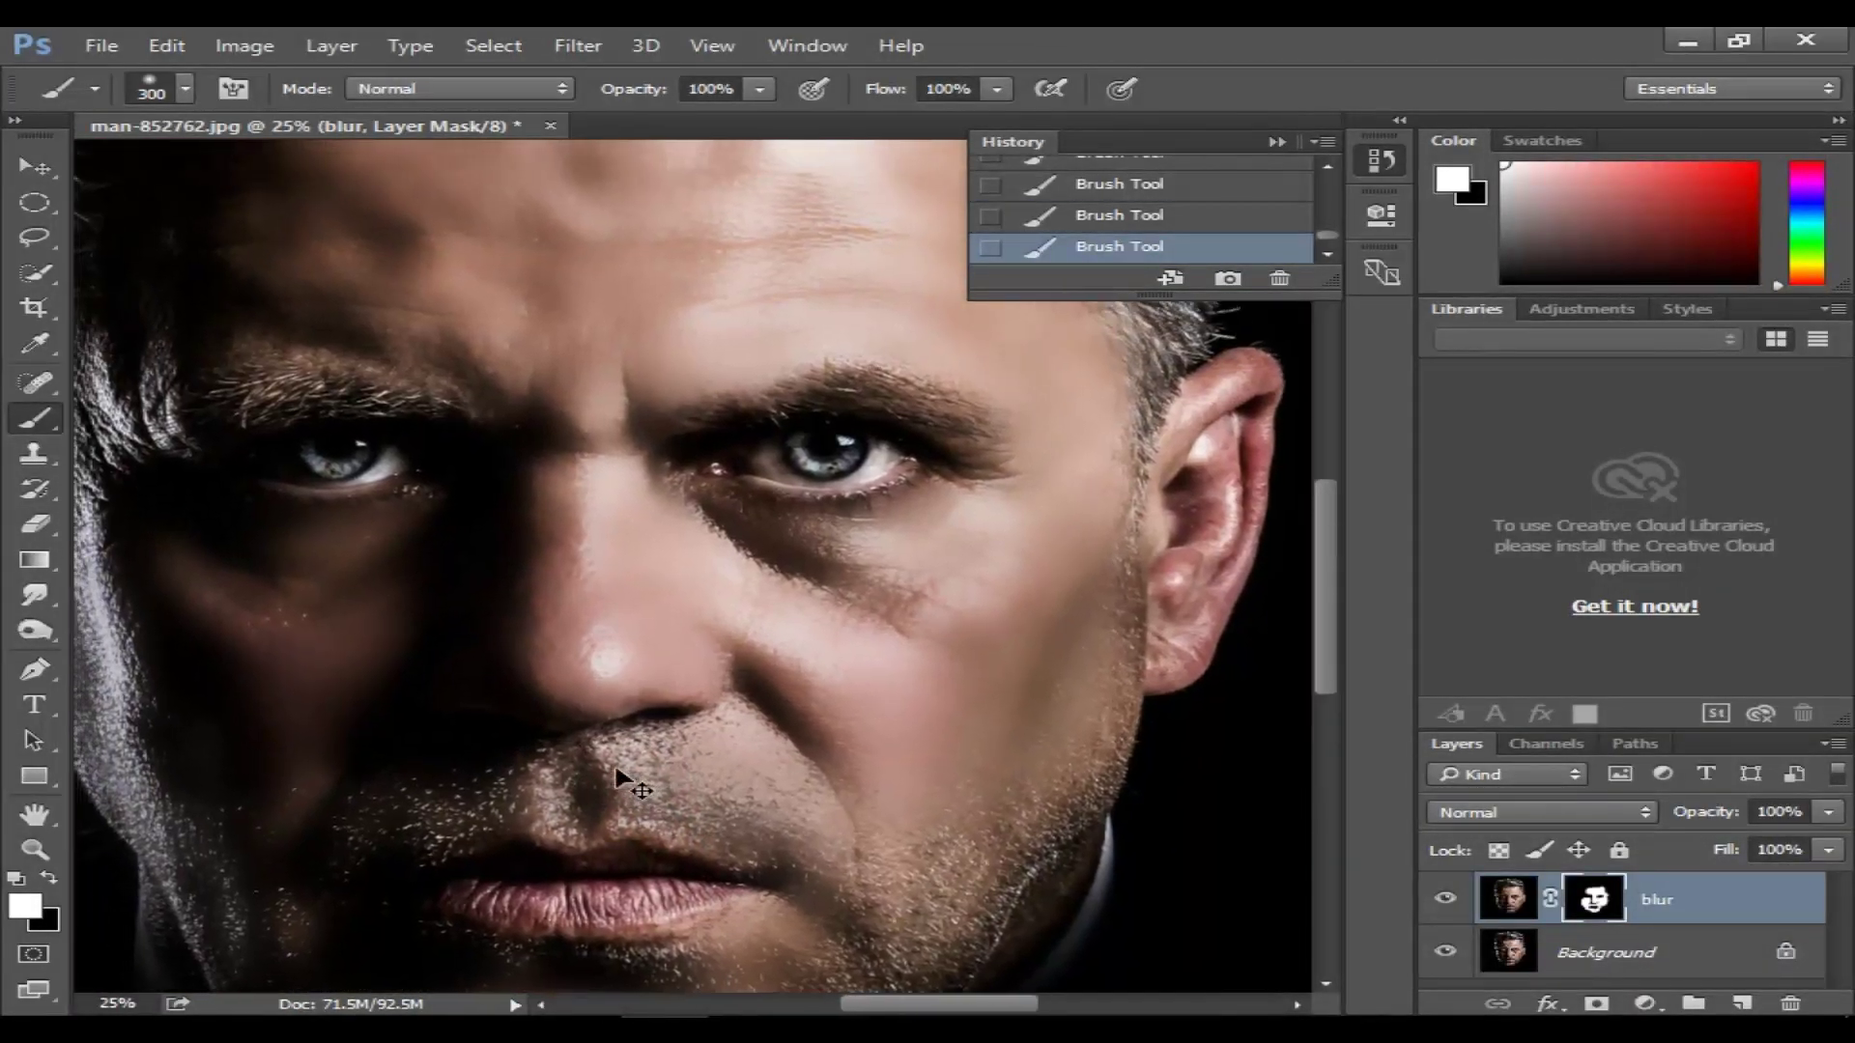
scroll(615, 769, down, 1)
scroll(561, 676, down, 1)
scroll(473, 555, down, 1)
scroll(473, 549, up, 1)
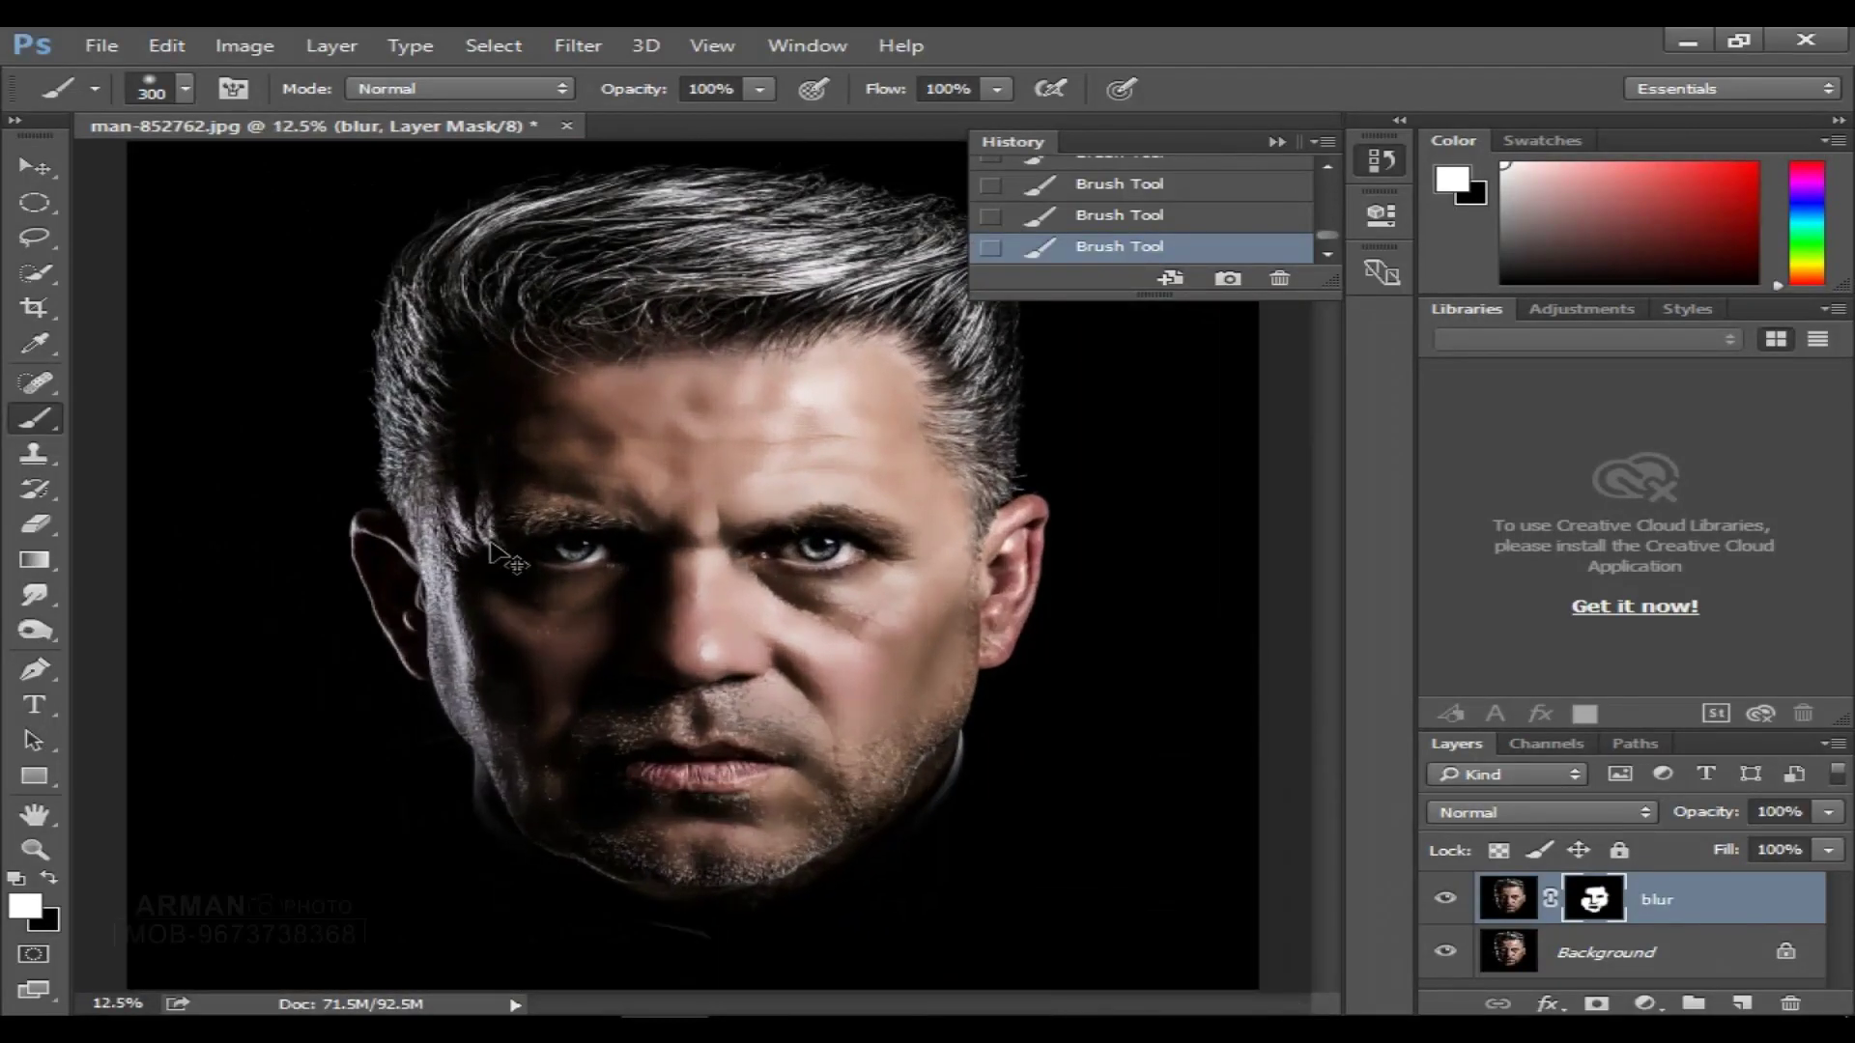
scroll(1208, 197, up, 2)
scroll(1179, 198, up, 2)
scroll(1149, 197, up, 1)
scroll(1126, 197, up, 2)
click(1121, 197)
key(ctrl+z)
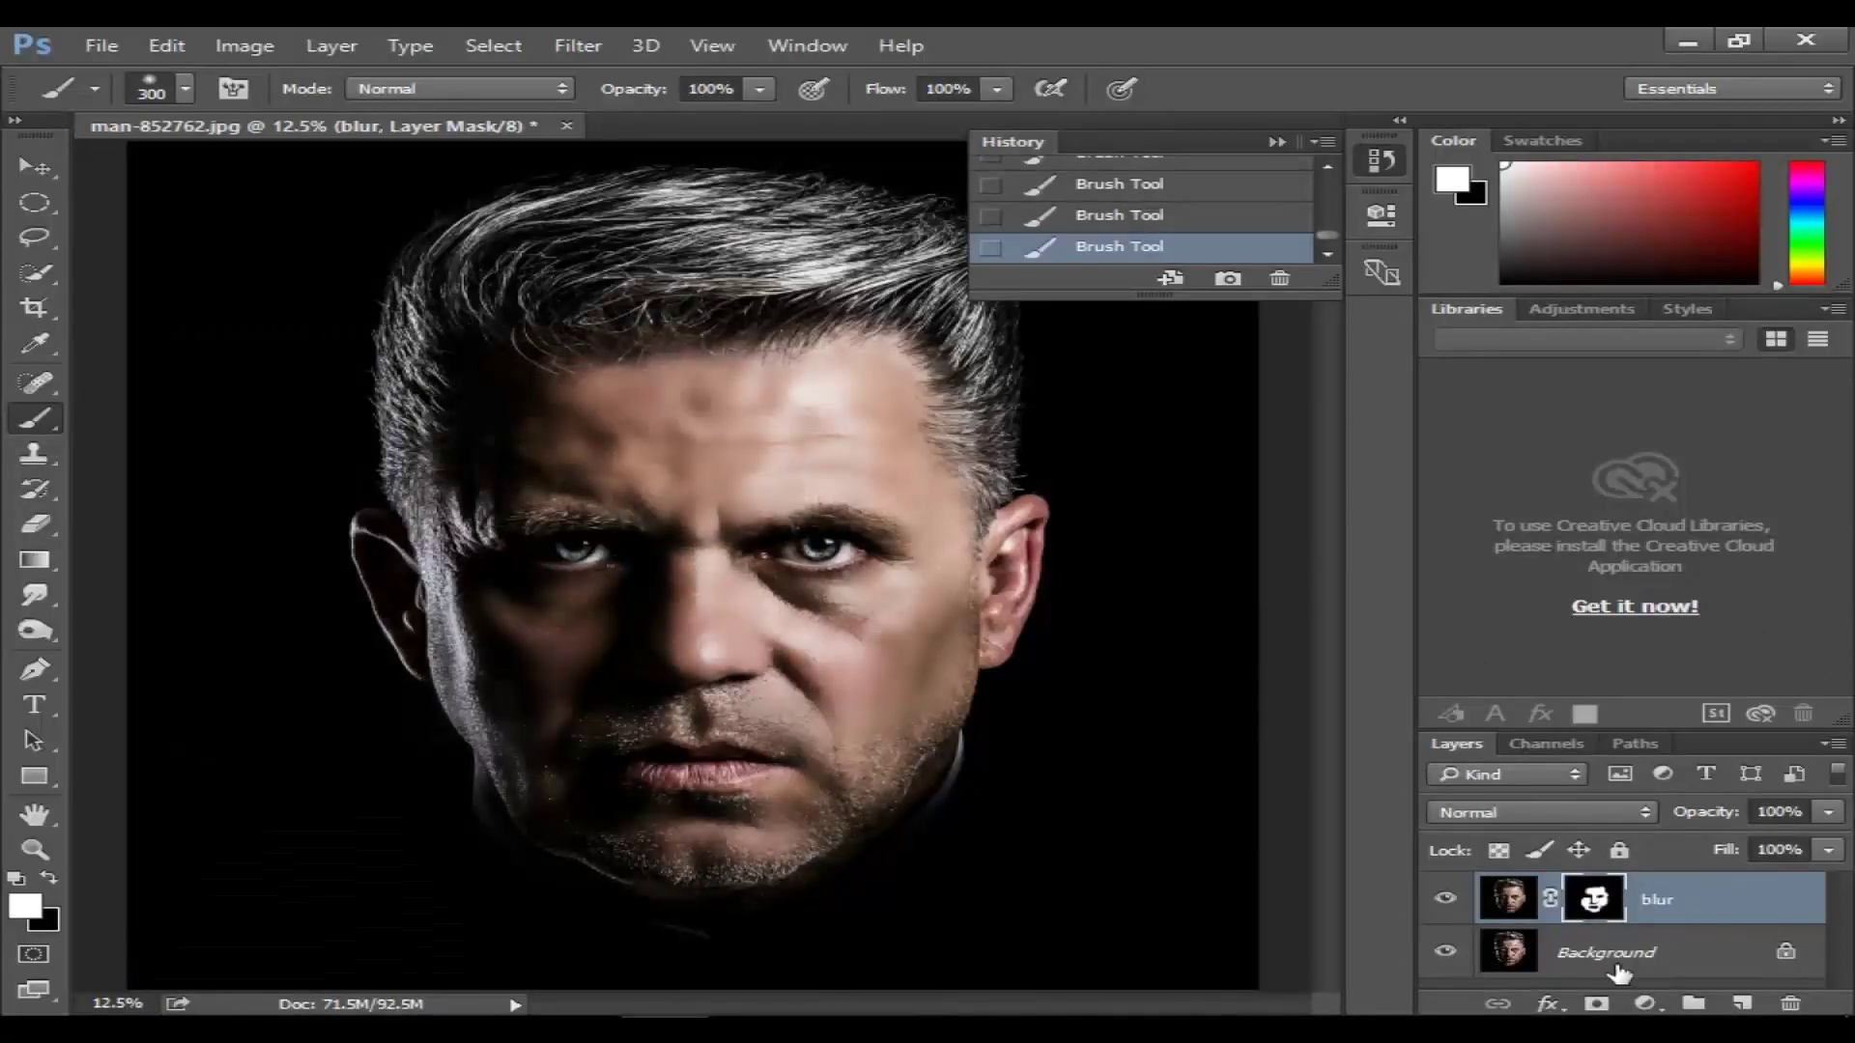
click(1650, 1001)
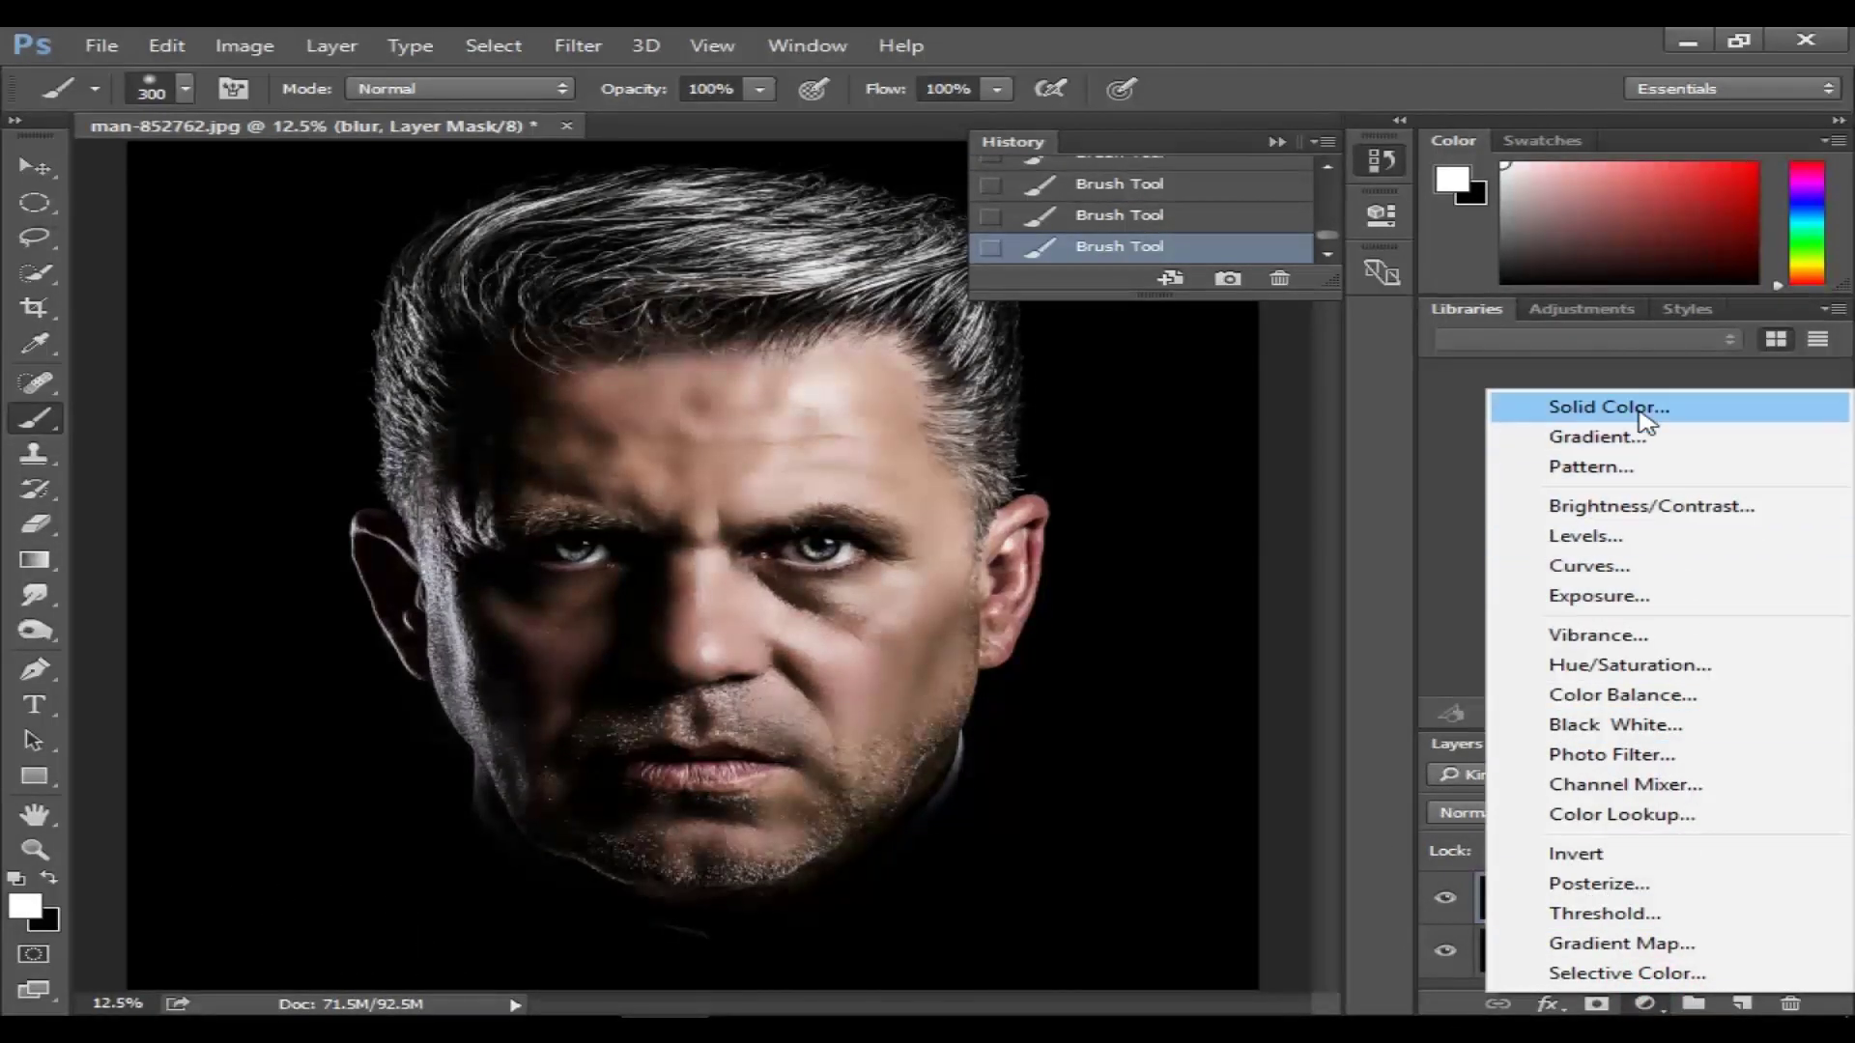
- Add a pure red ff0000 Solid Color fill layer and set its blend mode to Subtract
click(1666, 422)
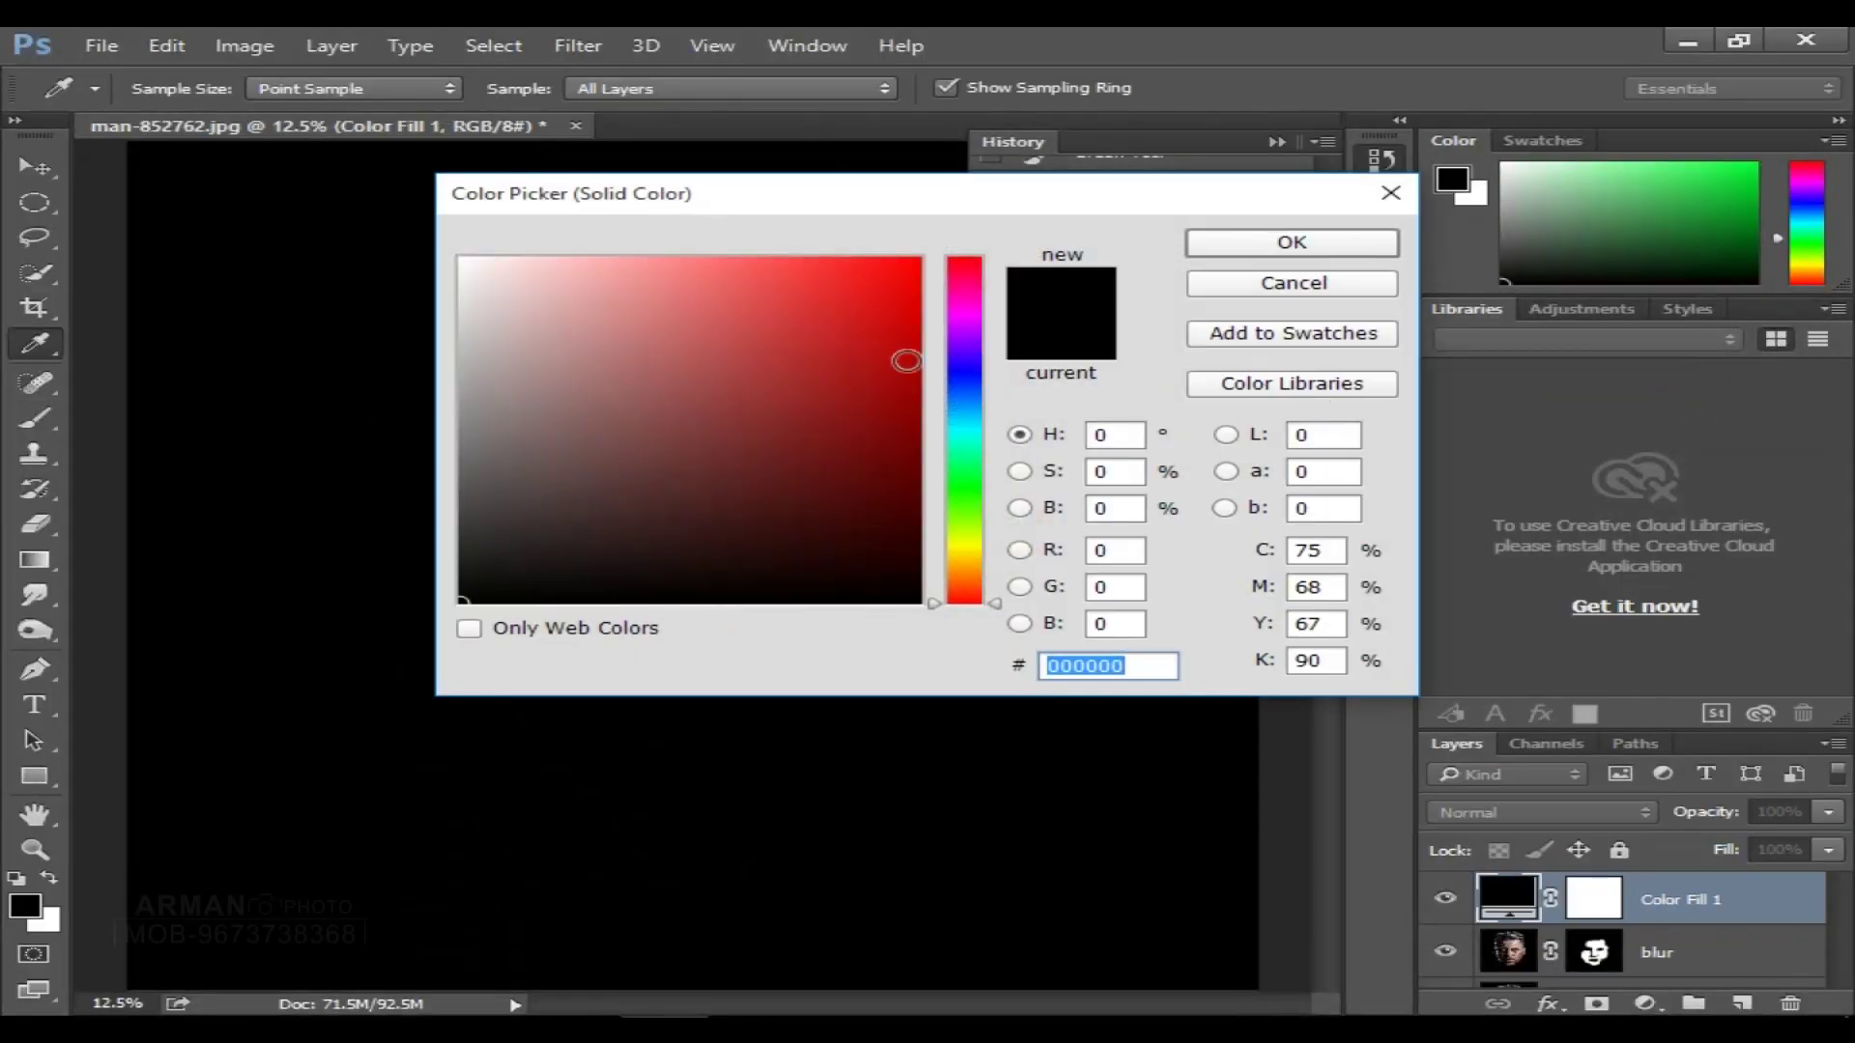
drag(866, 372, 1018, 199)
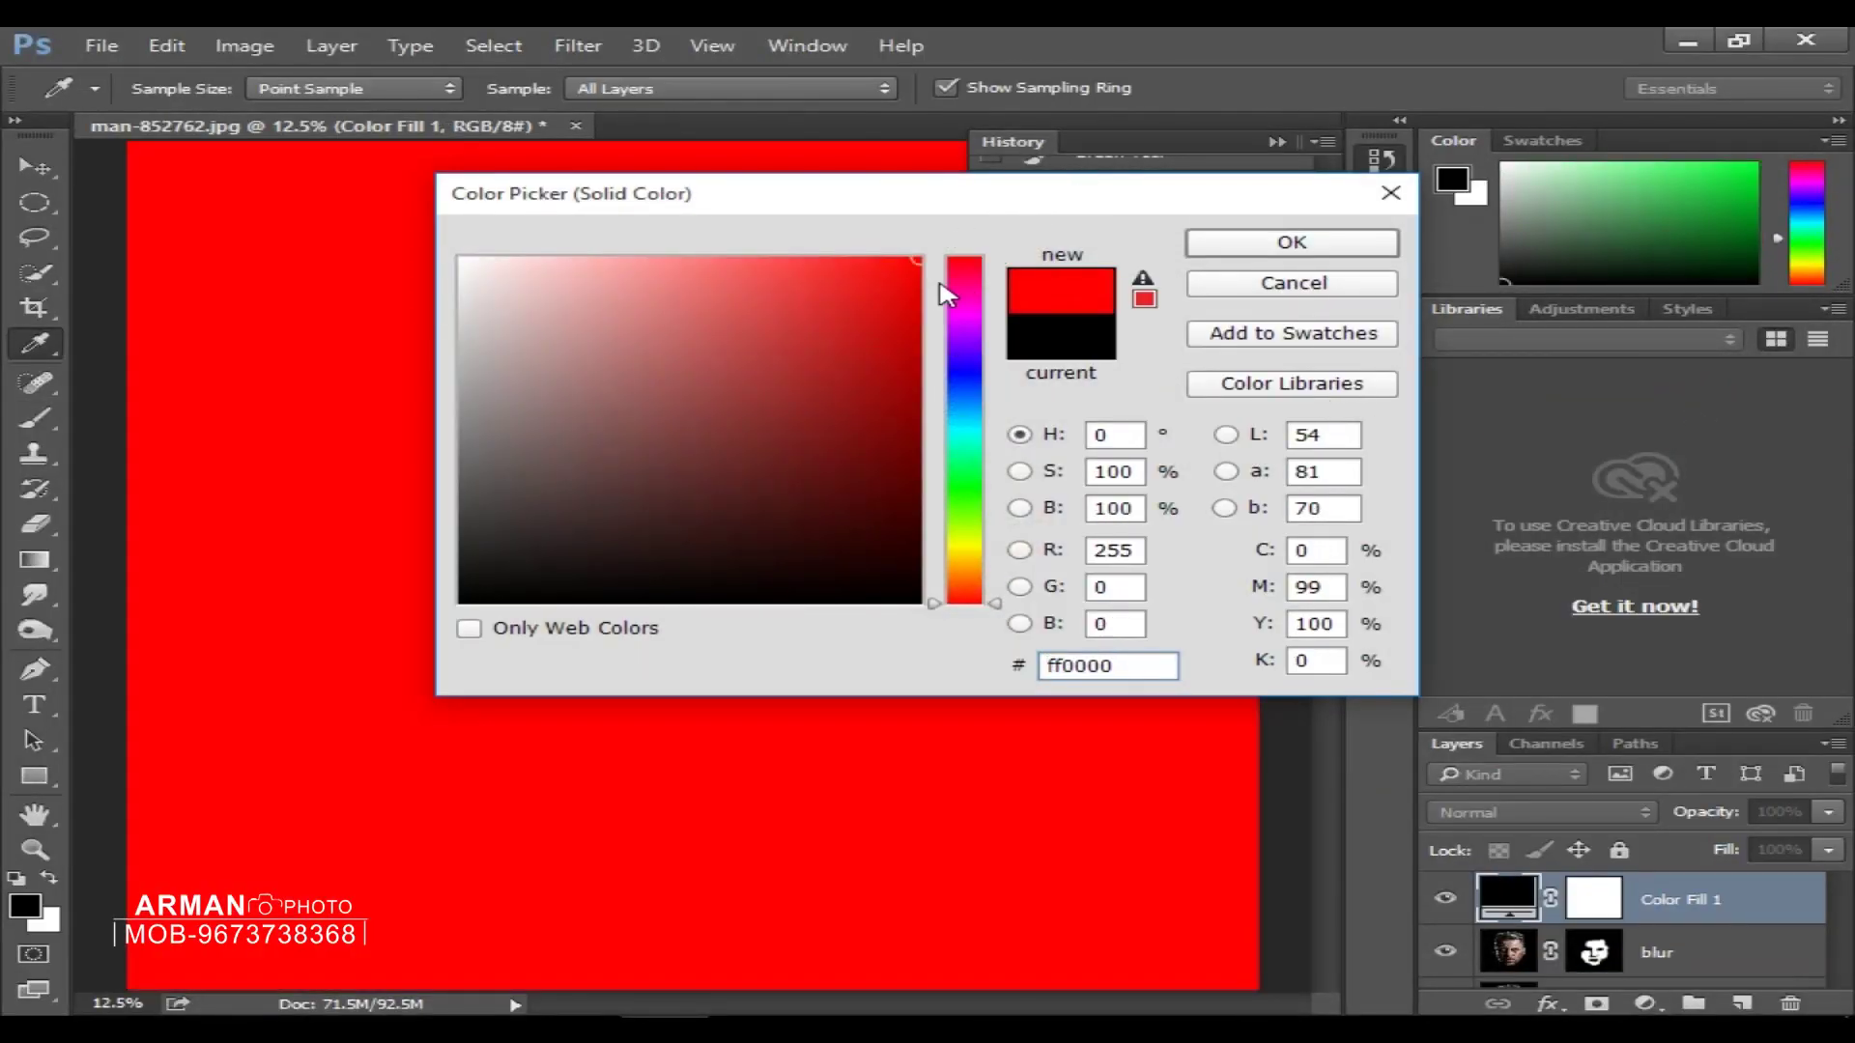
click(1283, 241)
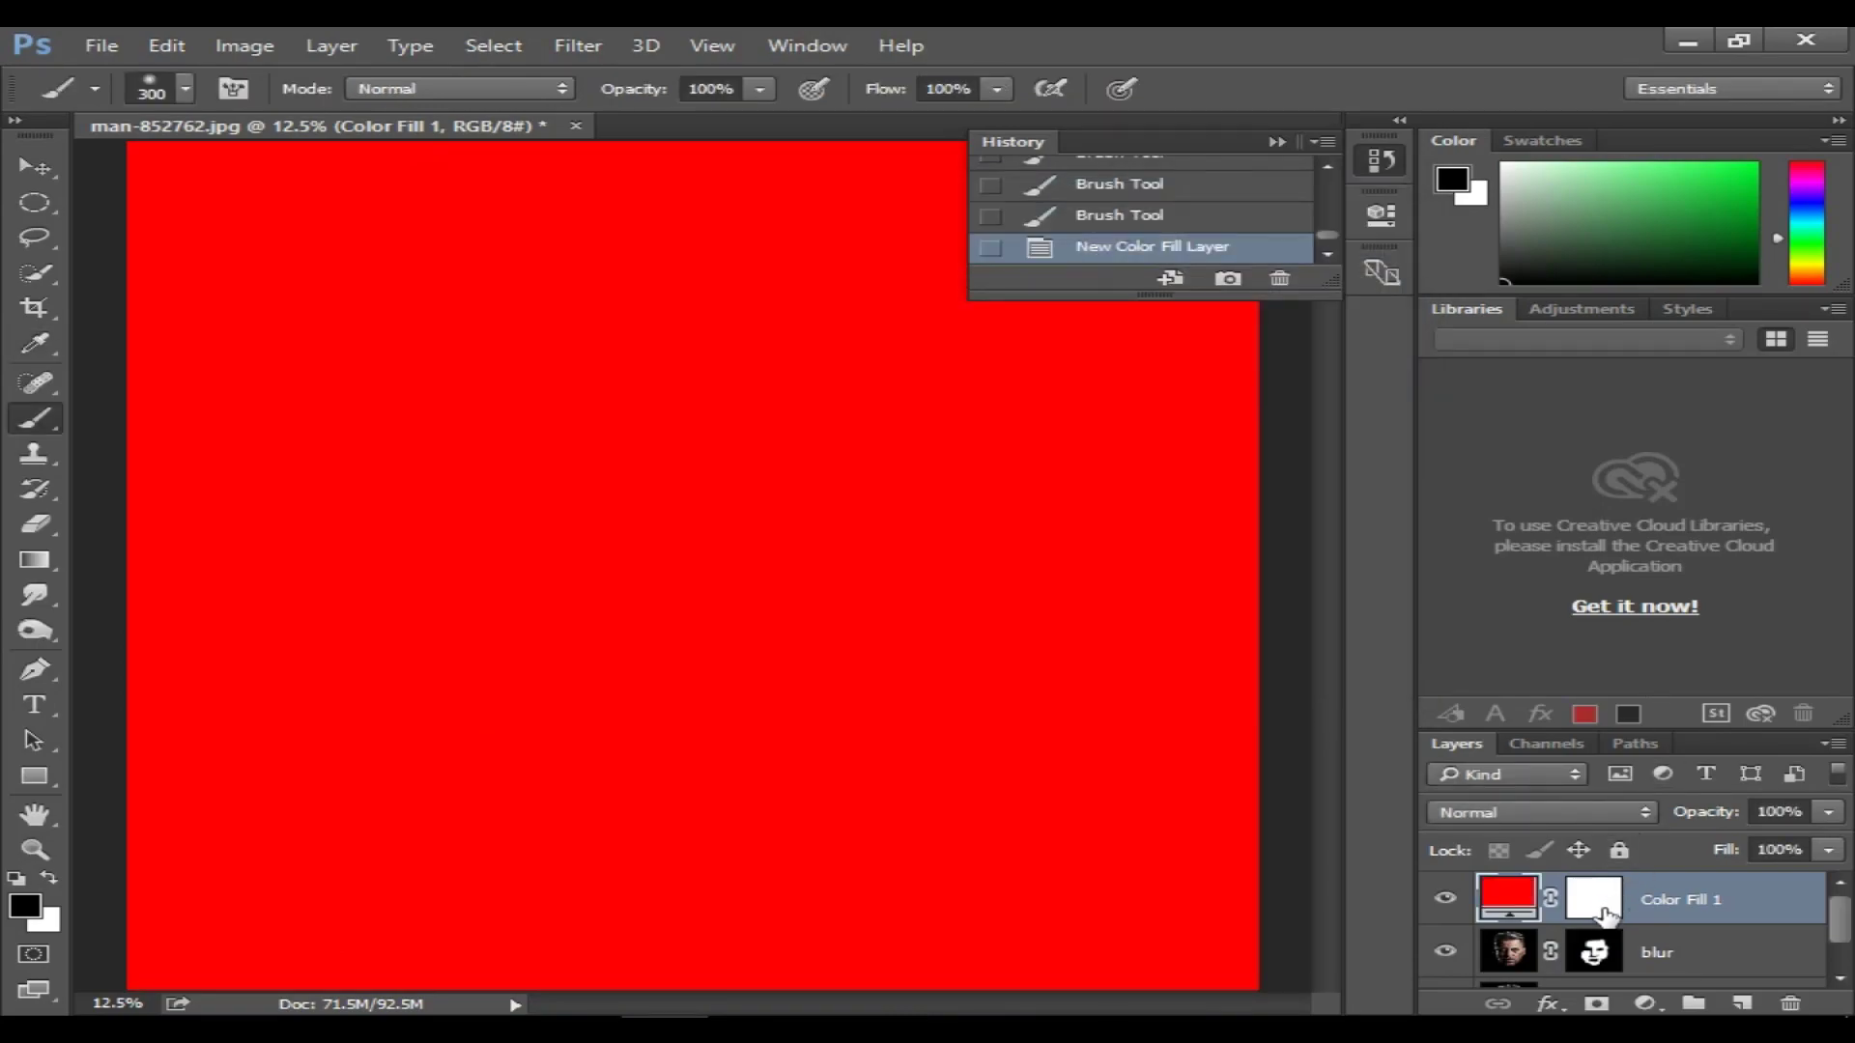
click(1599, 903)
key(x)
click(1510, 903)
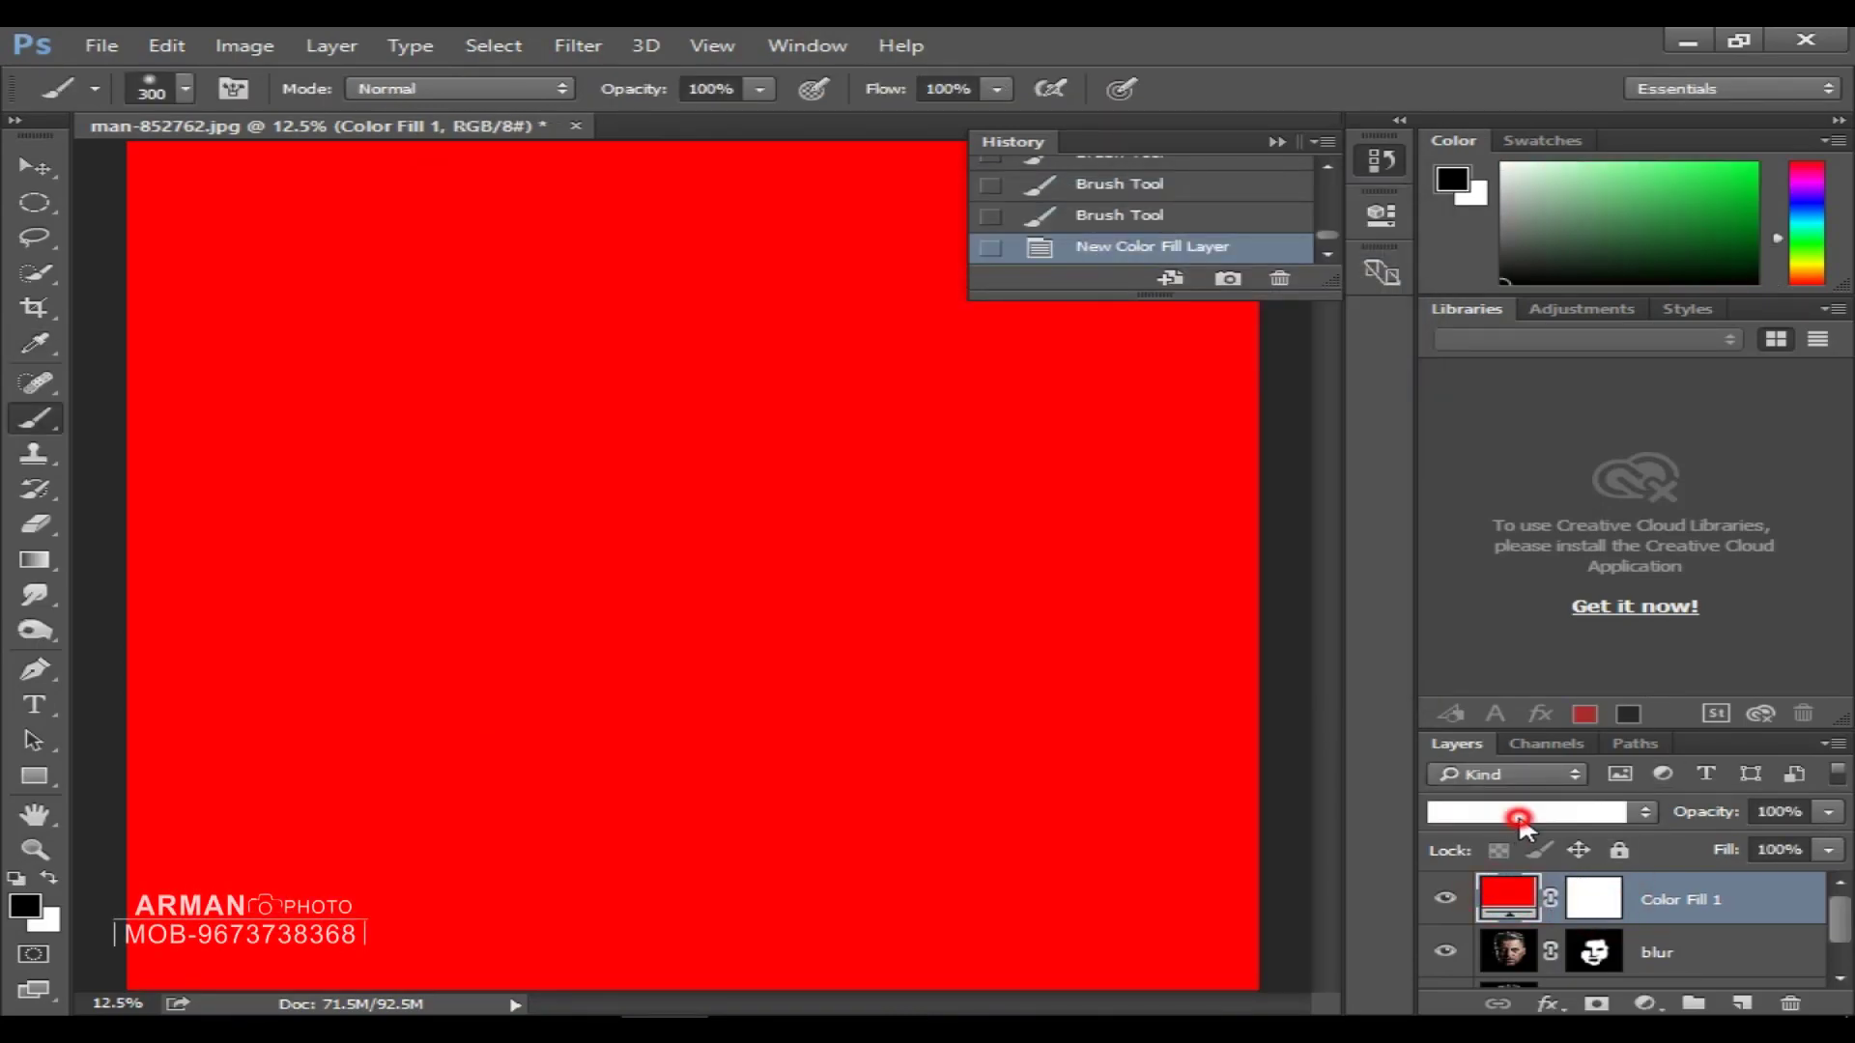
click(1536, 813)
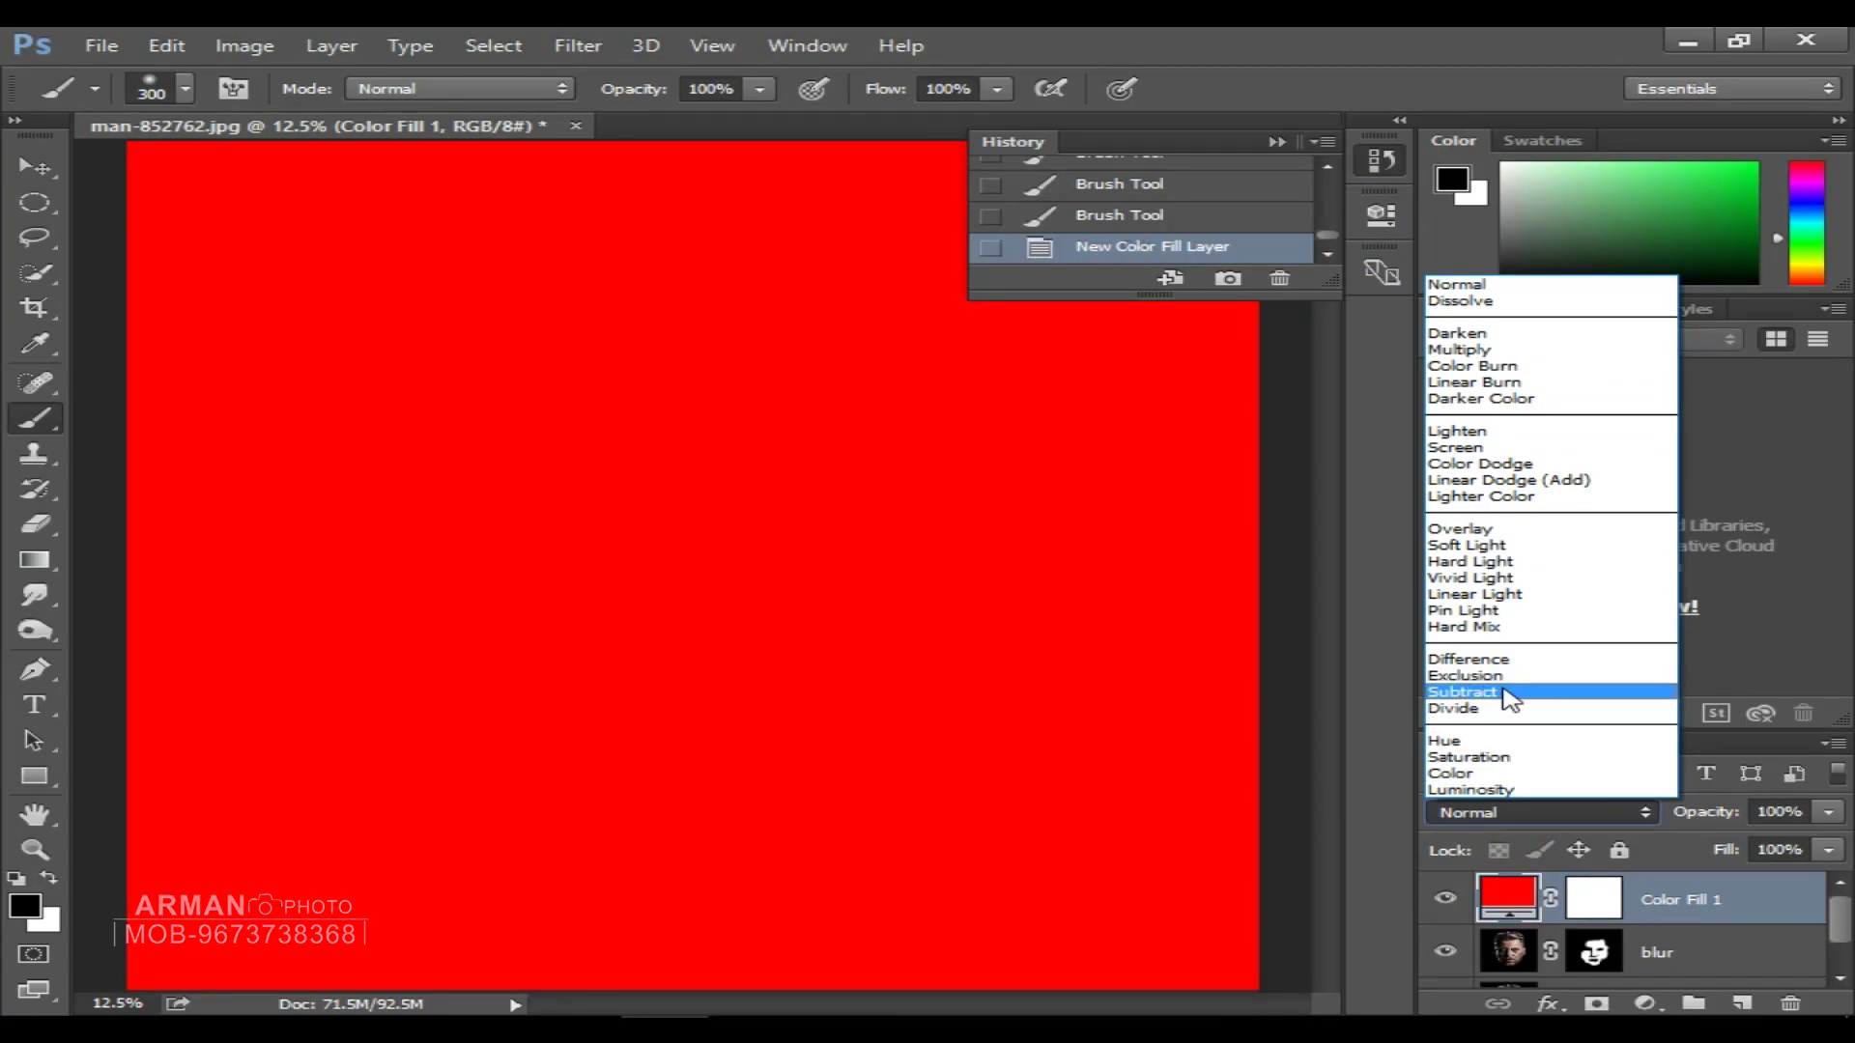
click(1579, 693)
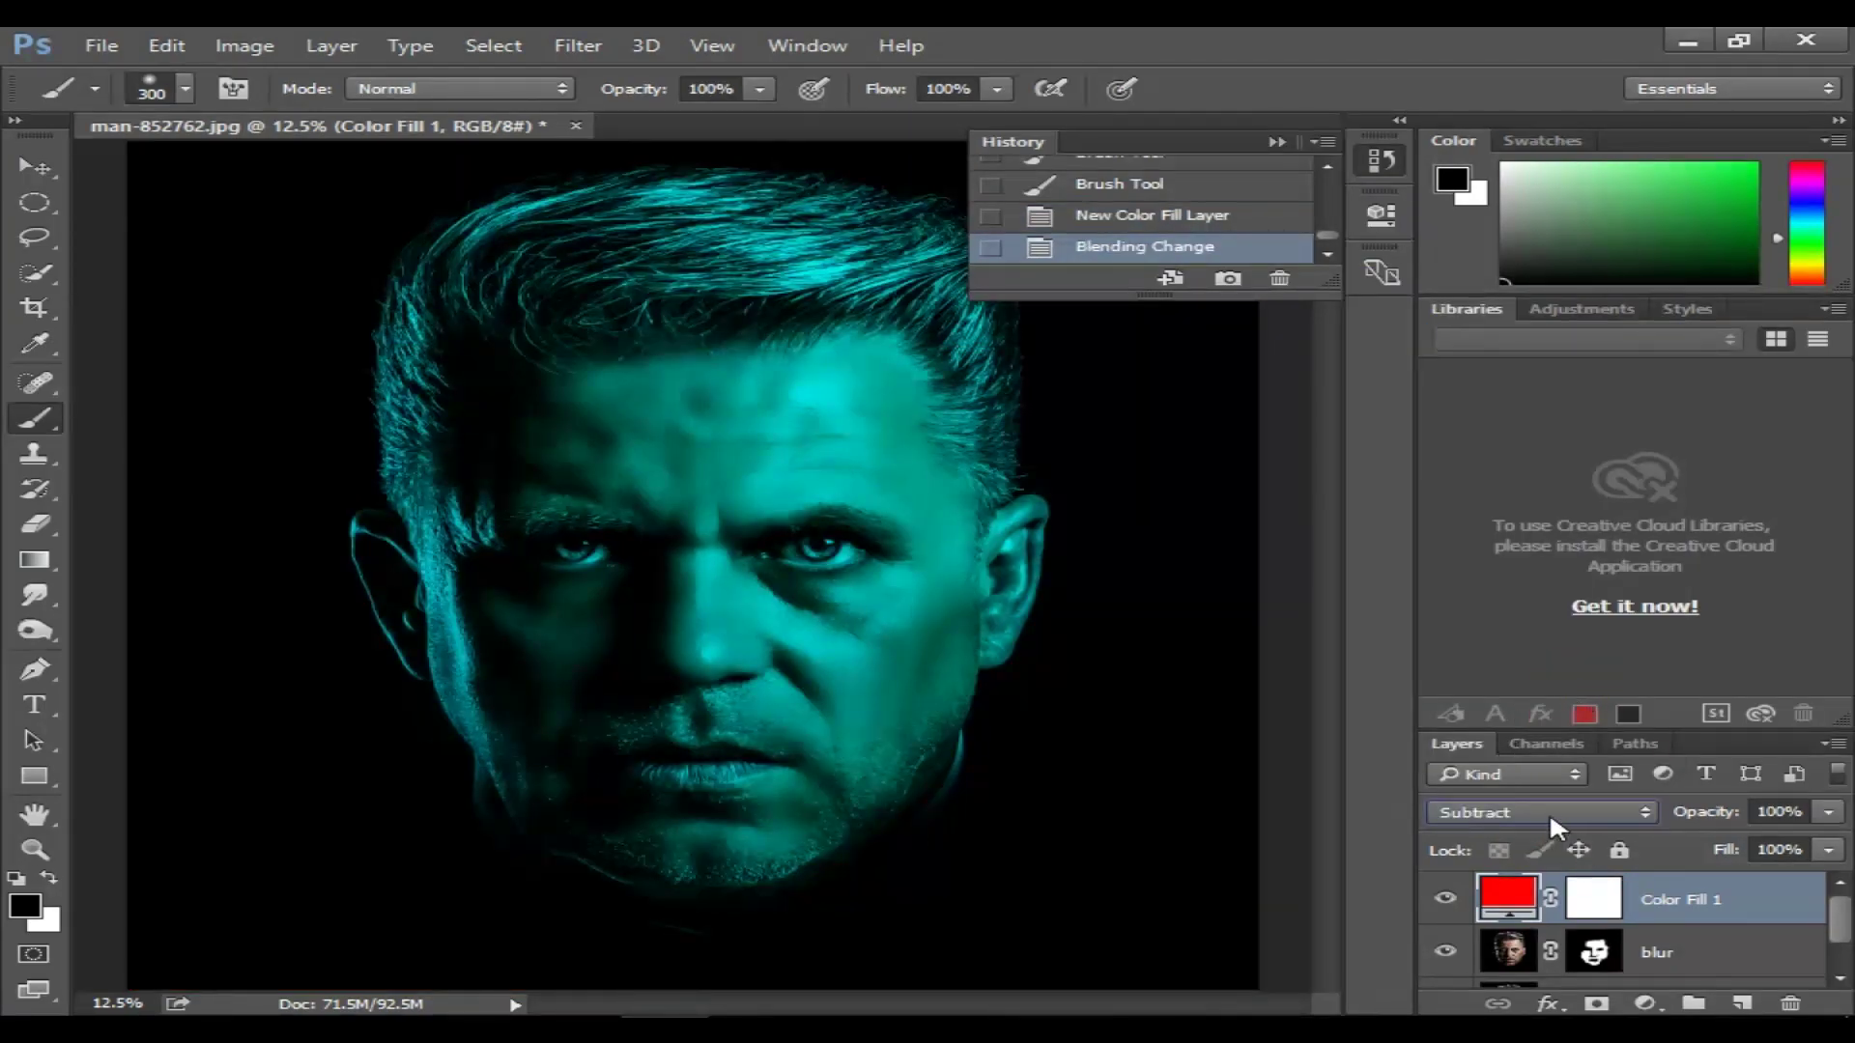
click(1604, 908)
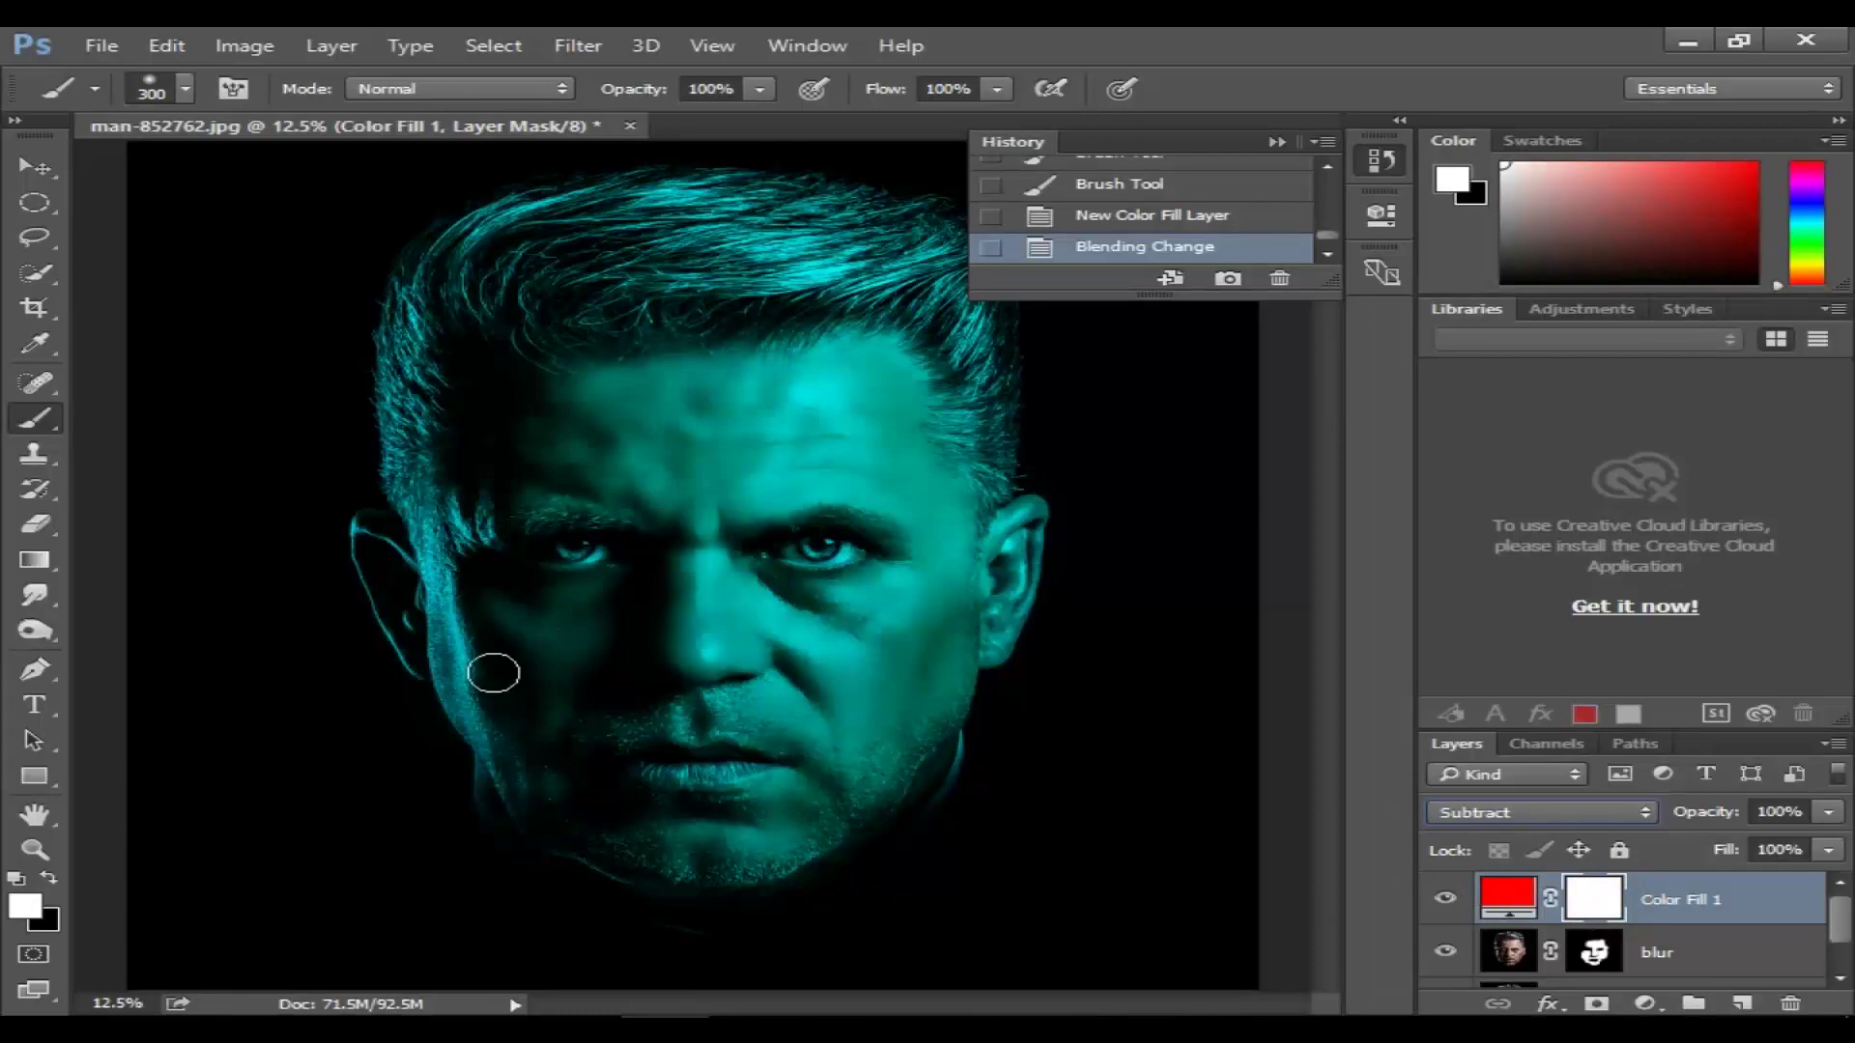
- Draw Foreground to Background gradients on the Color Fill 1 mask across the face
click(36, 558)
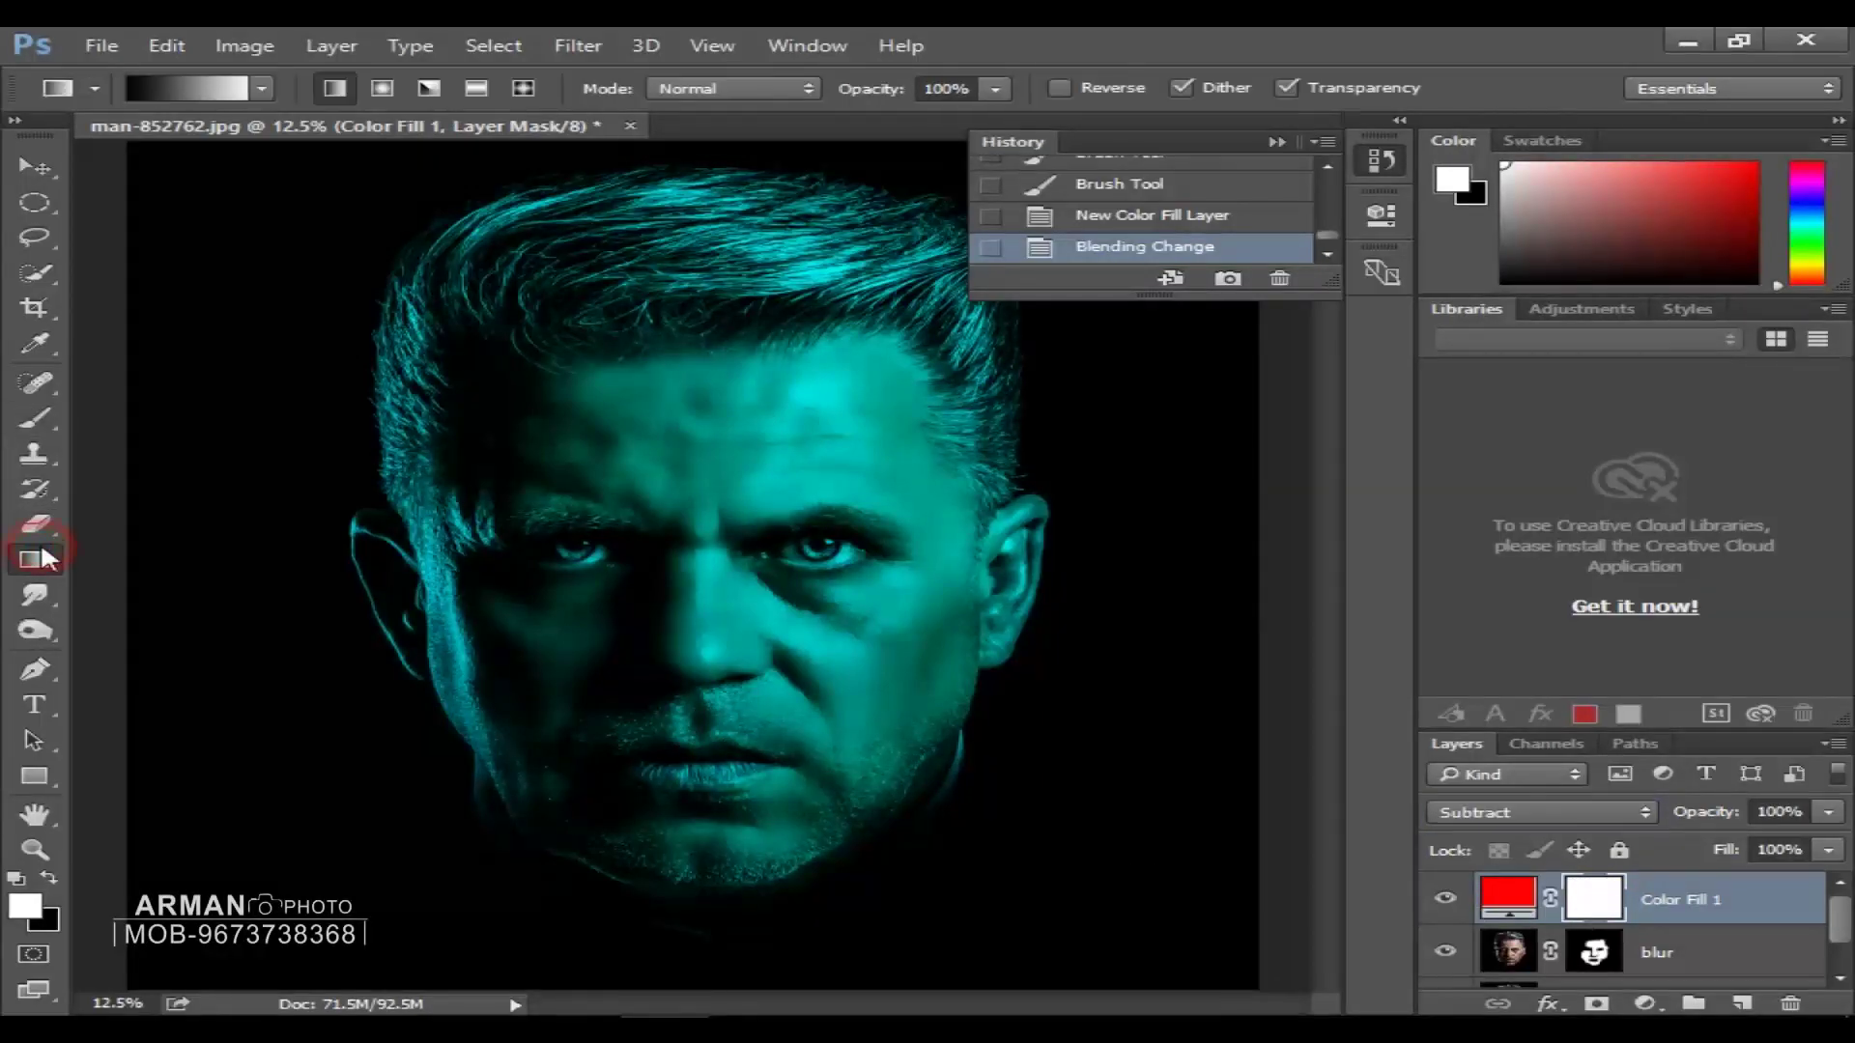
click(220, 92)
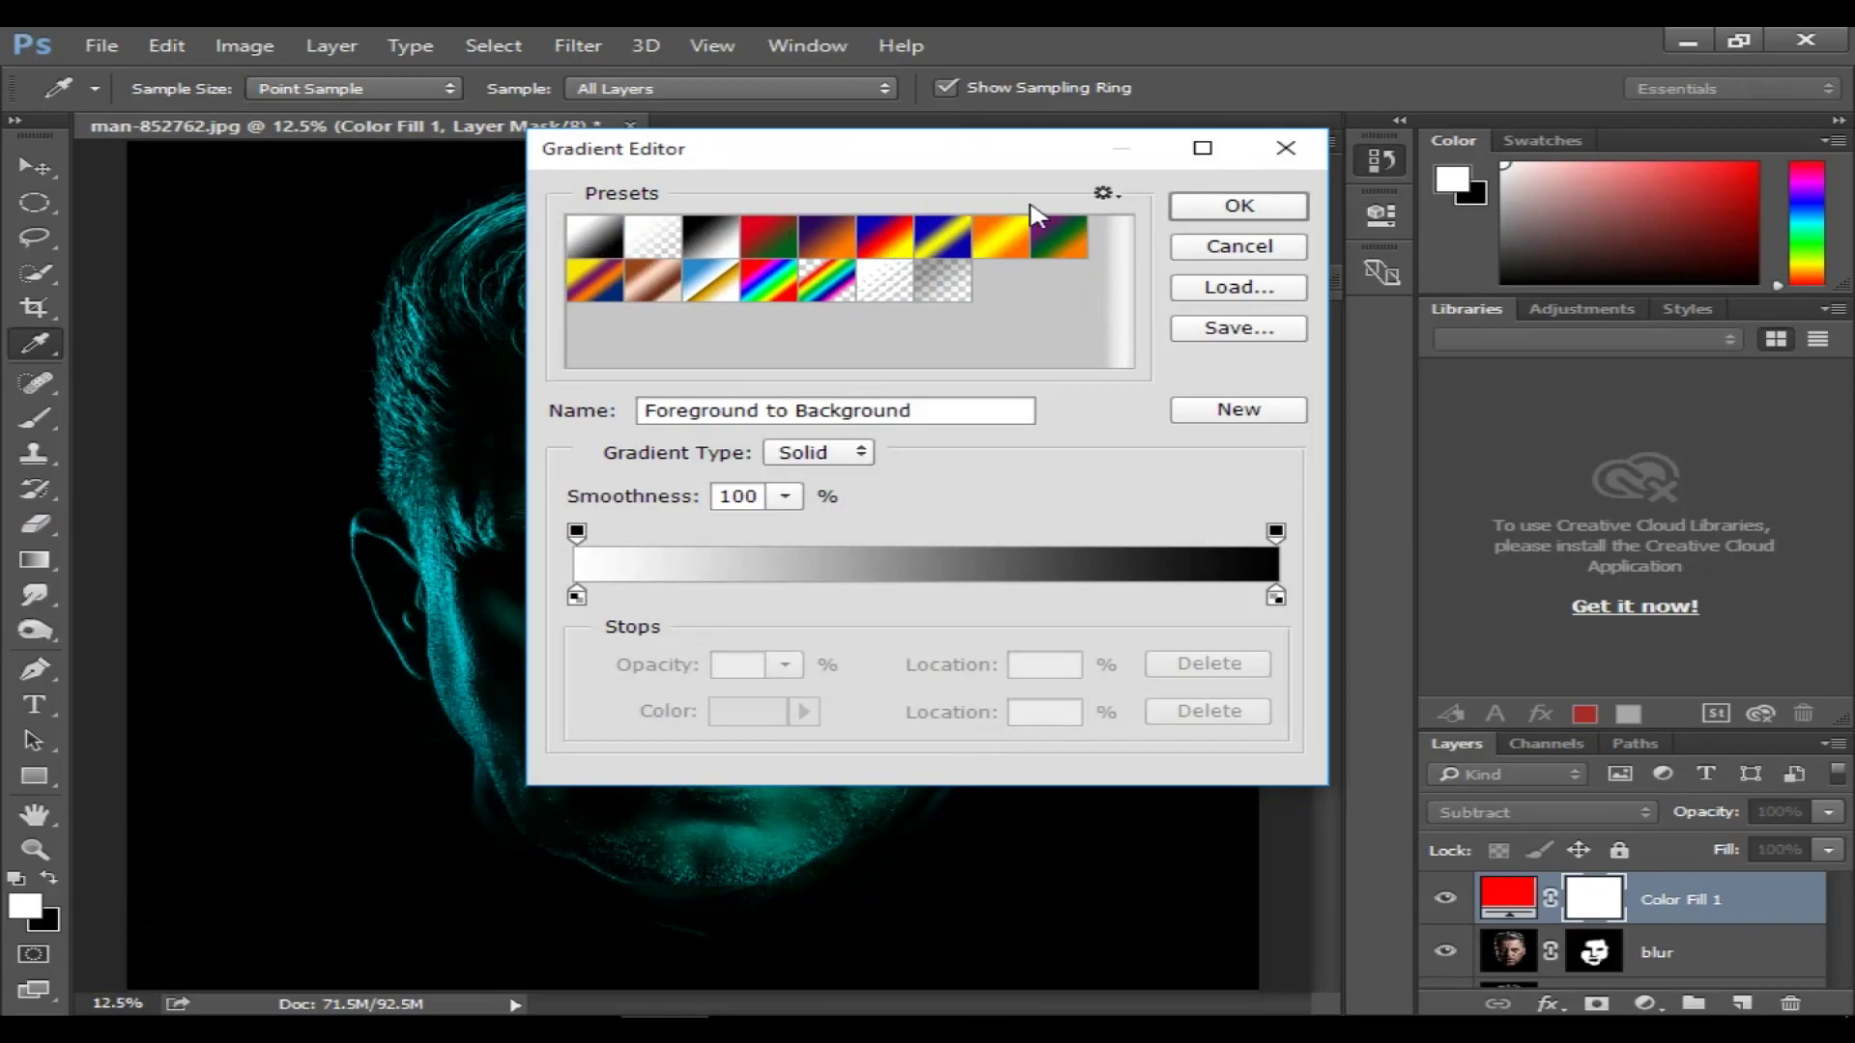
click(1225, 215)
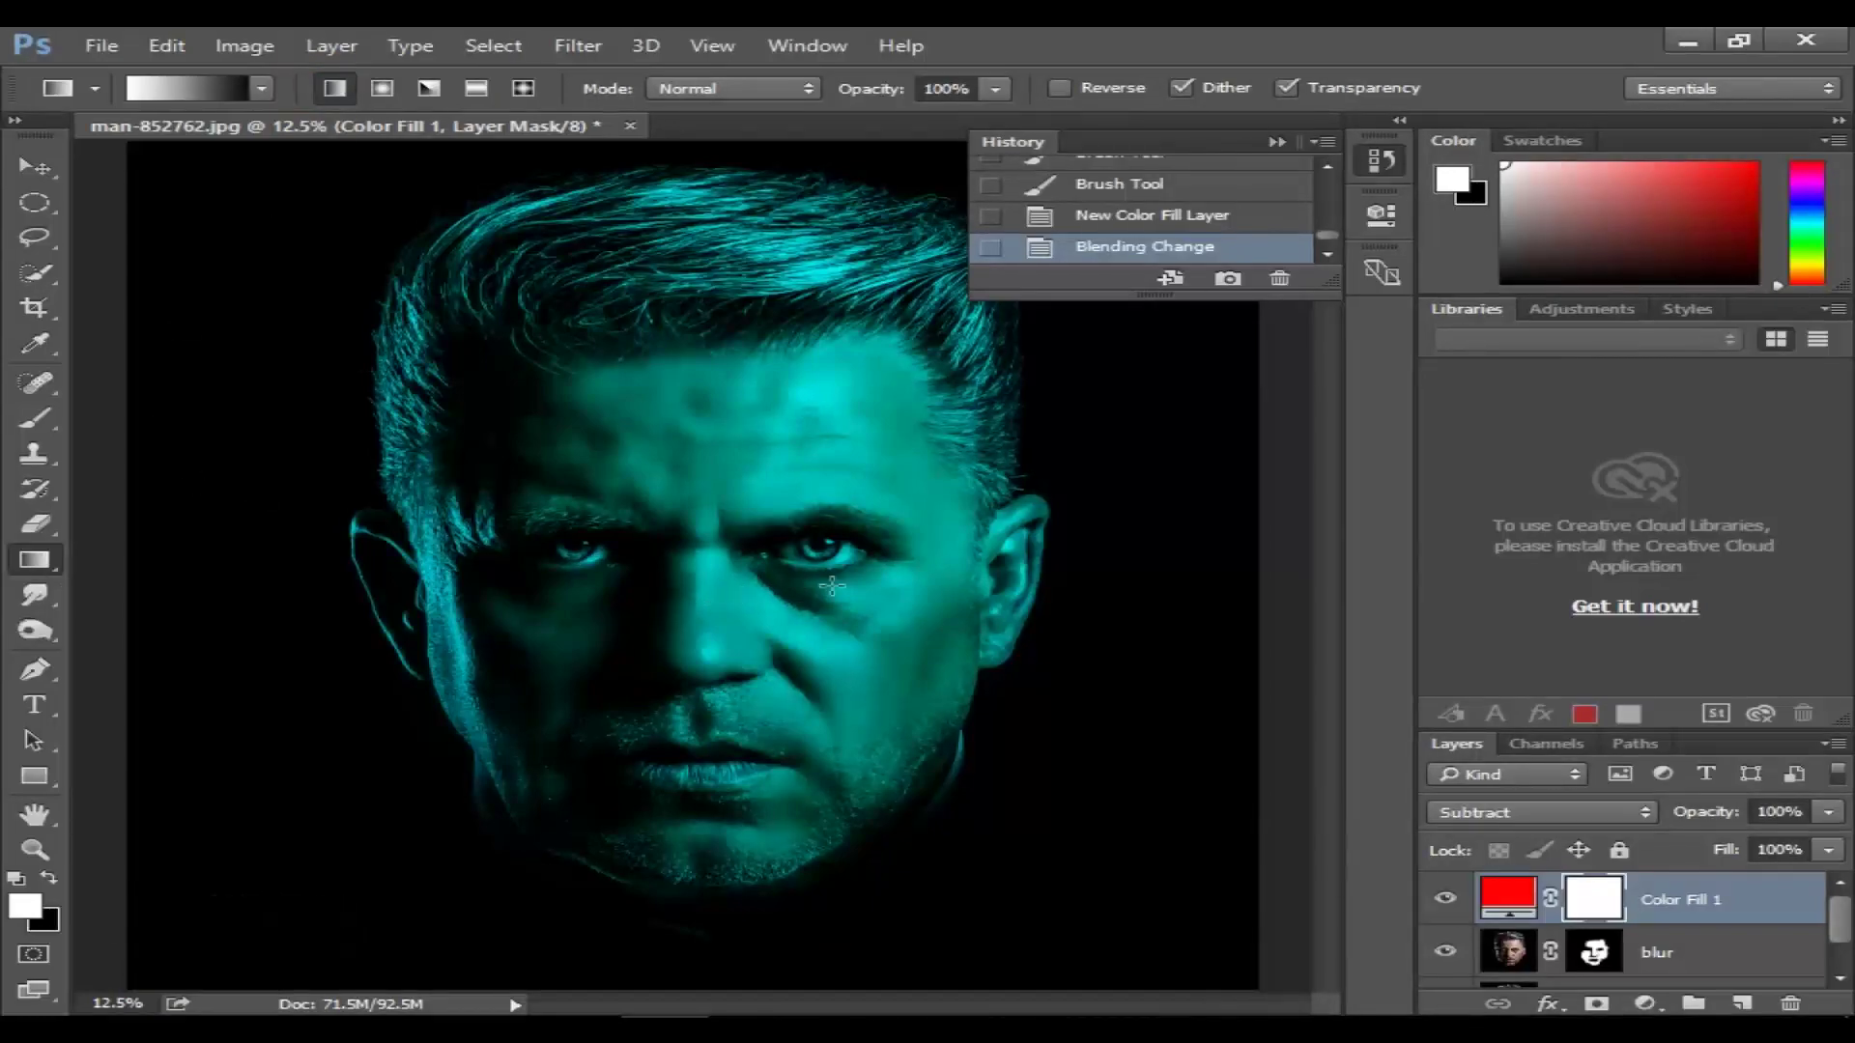
drag(994, 565, 707, 576)
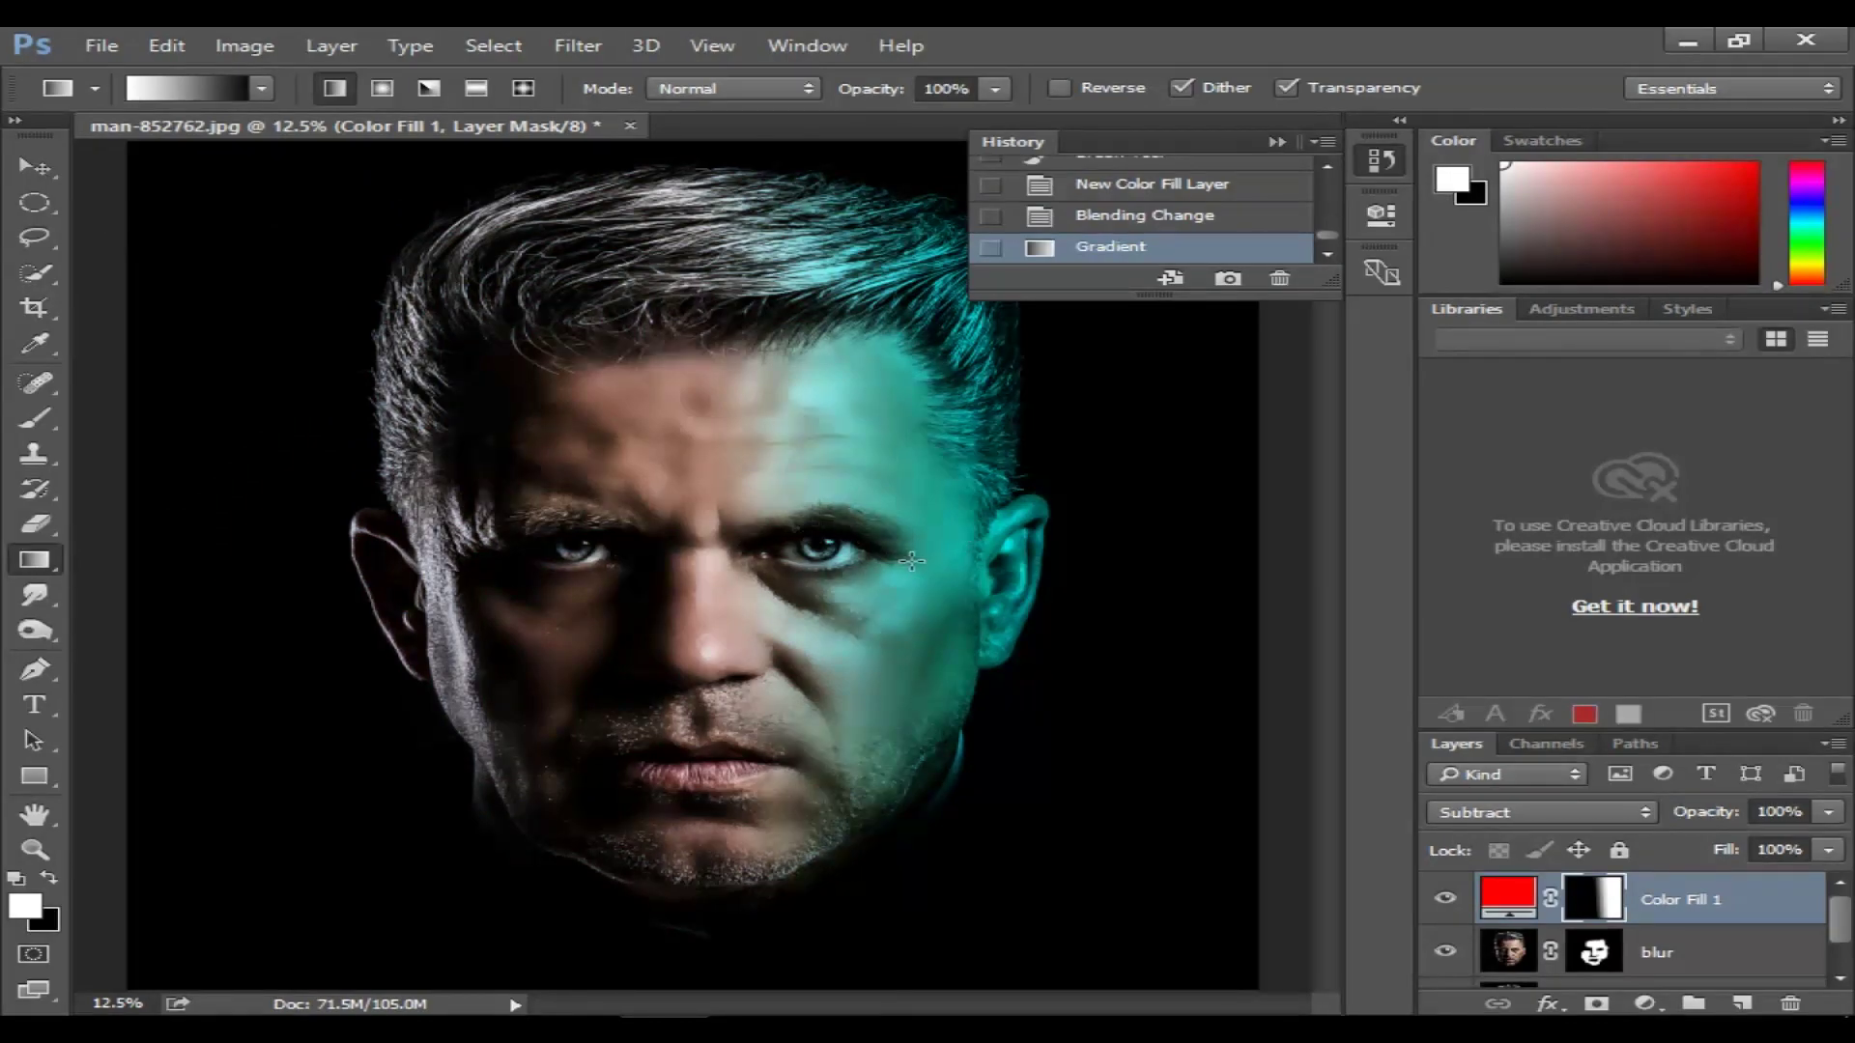
mouse_move(711, 567)
mouse_down()
mouse_move(952, 550)
mouse_move(737, 559)
mouse_up()
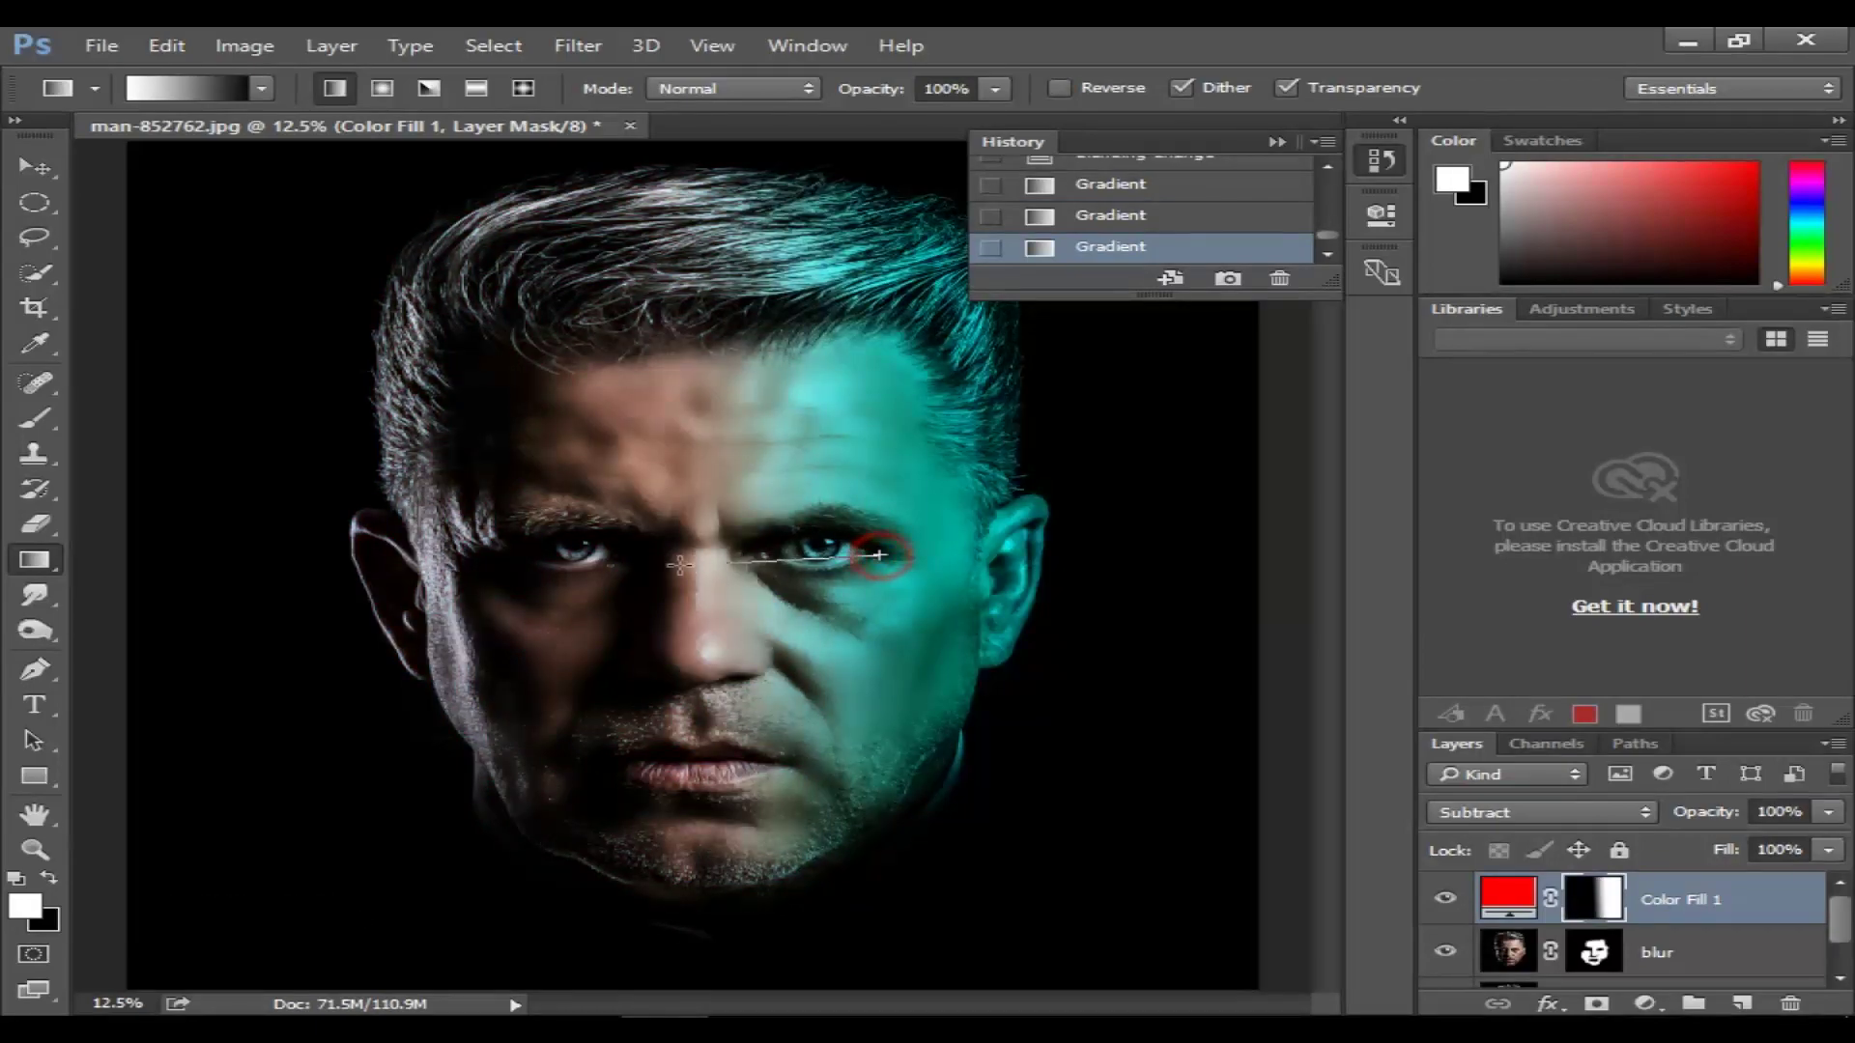
drag(878, 554, 878, 555)
drag(656, 565, 816, 594)
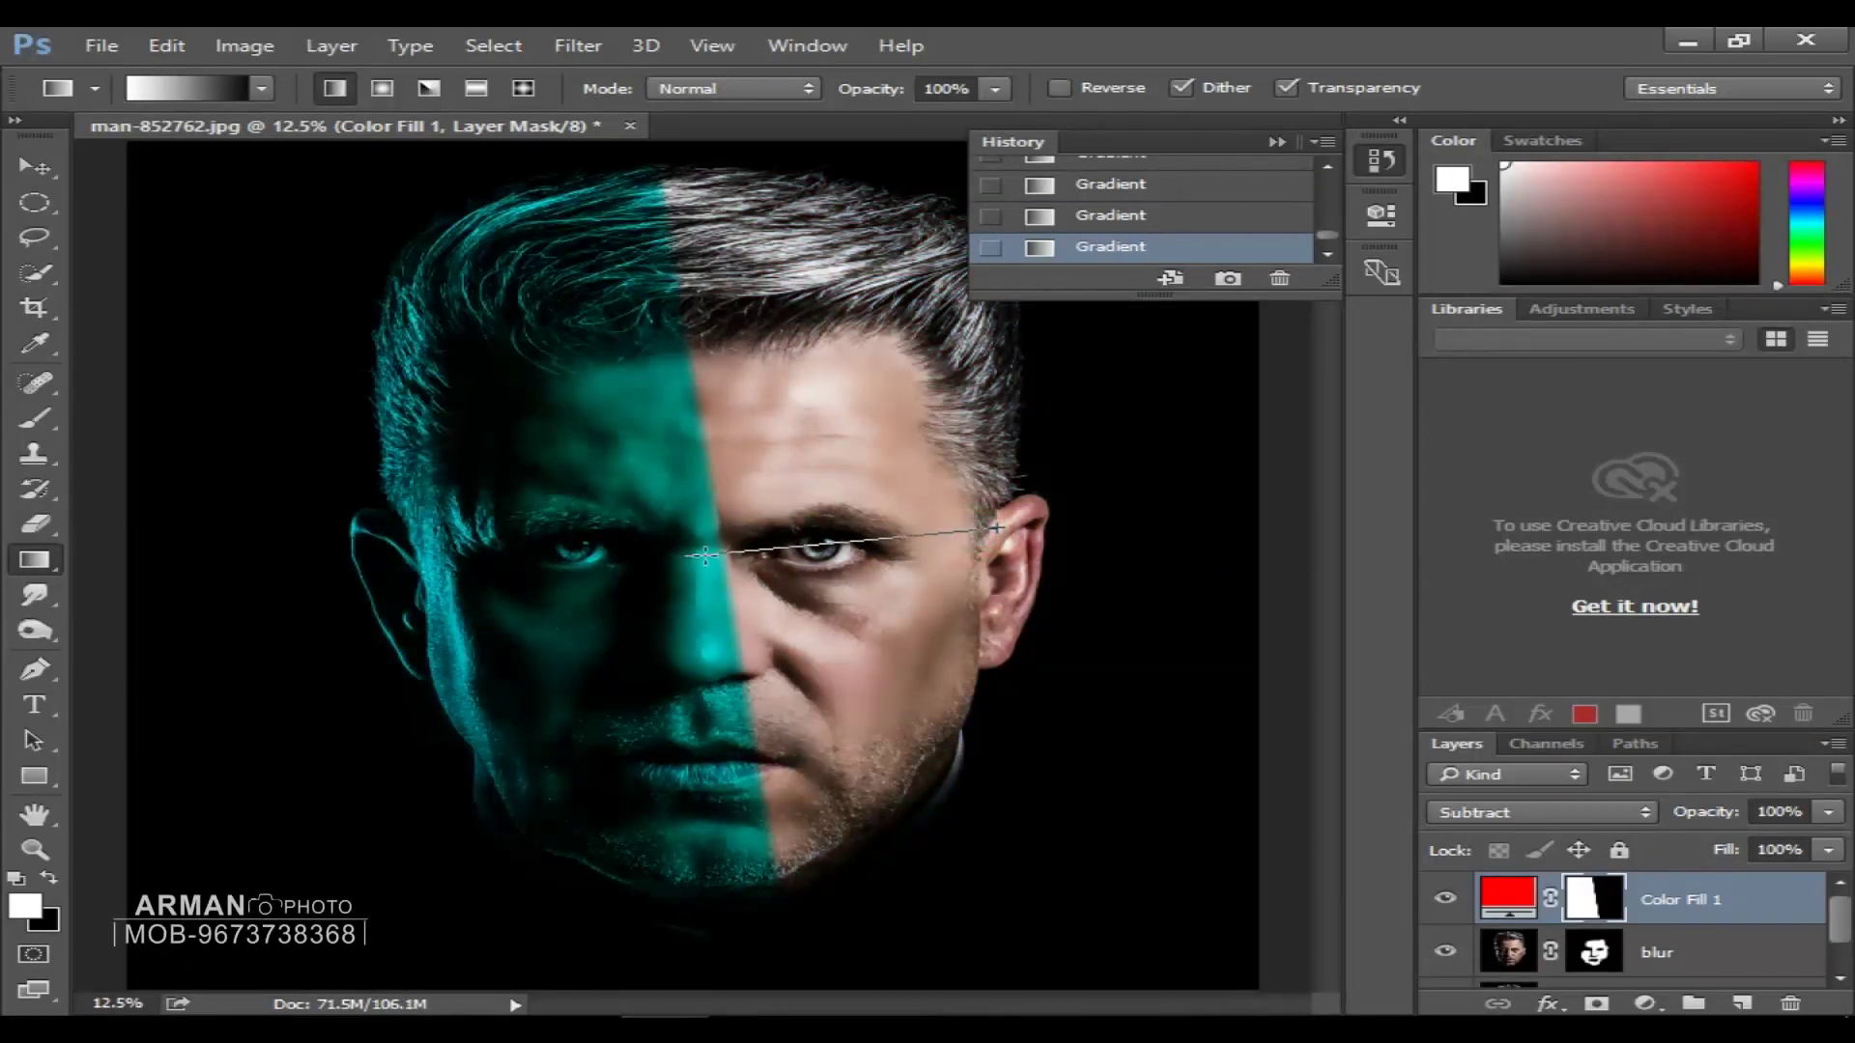
- Redraw the mask gradient until the cyan tint softly covers only the right half
drag(980, 531, 771, 561)
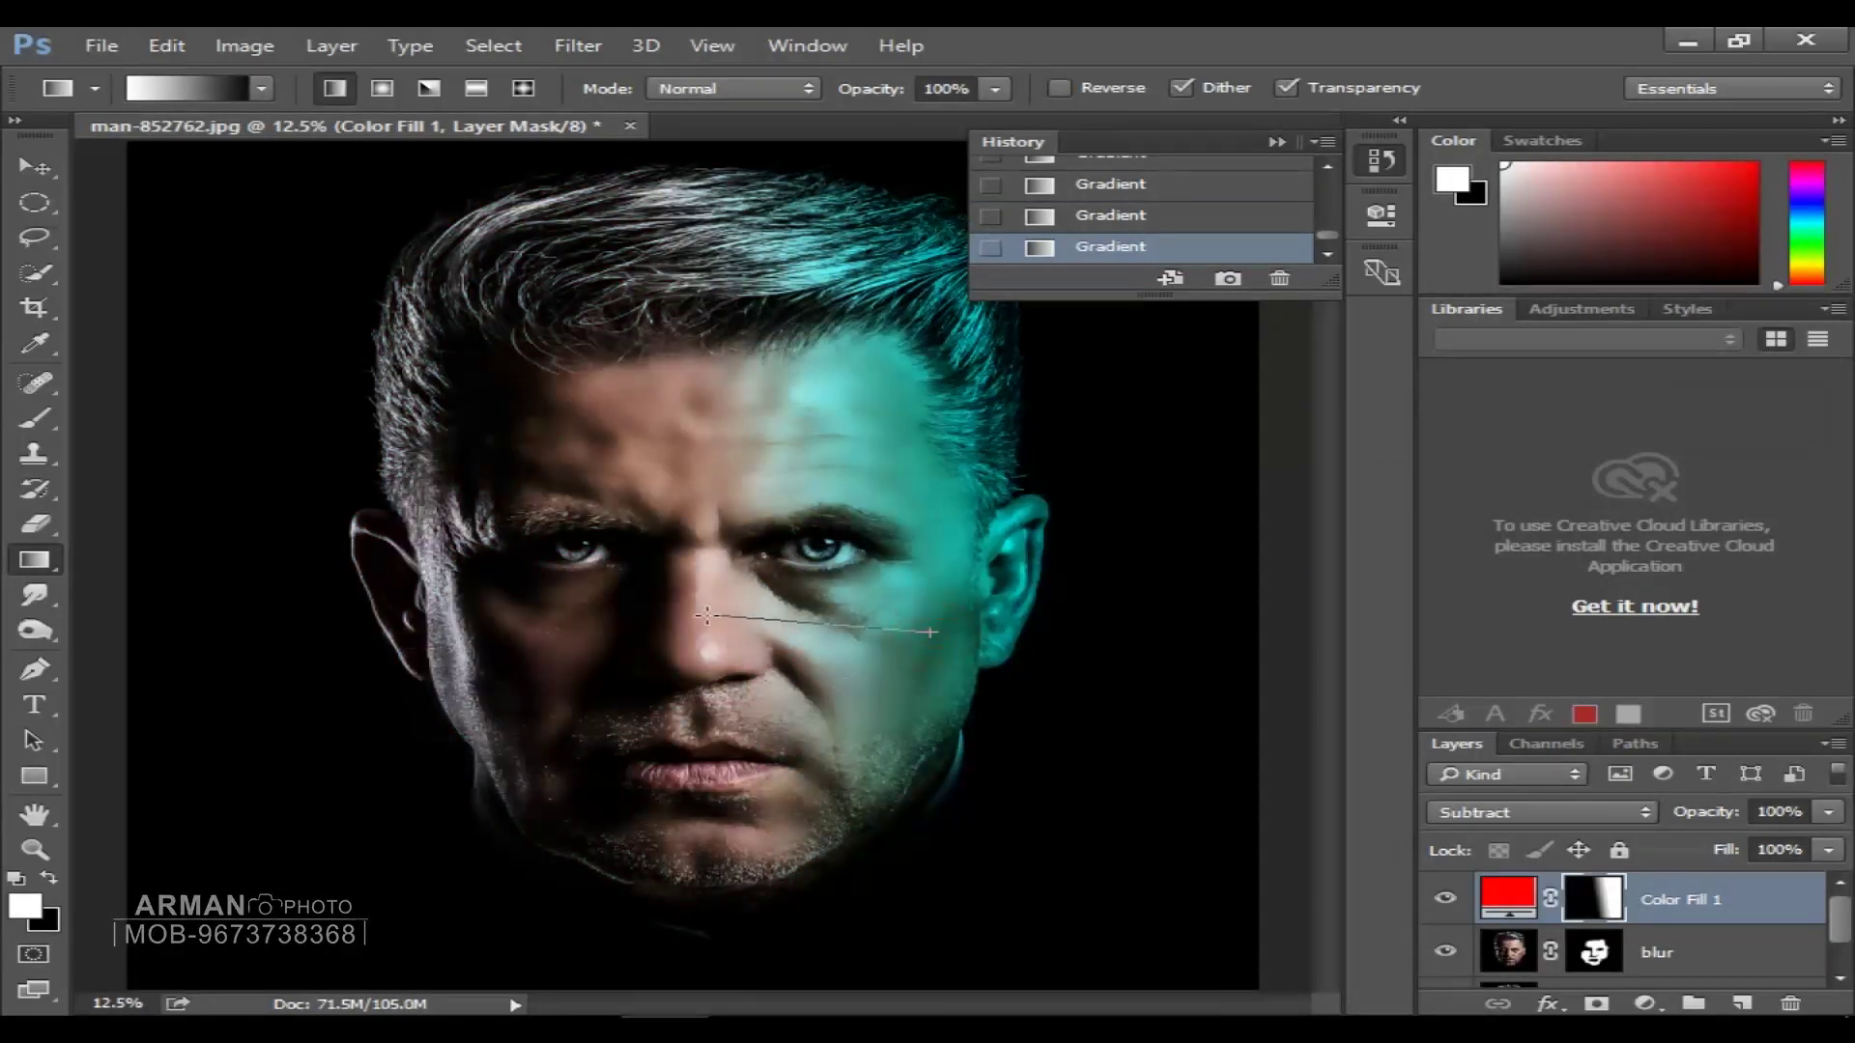
drag(817, 619, 710, 619)
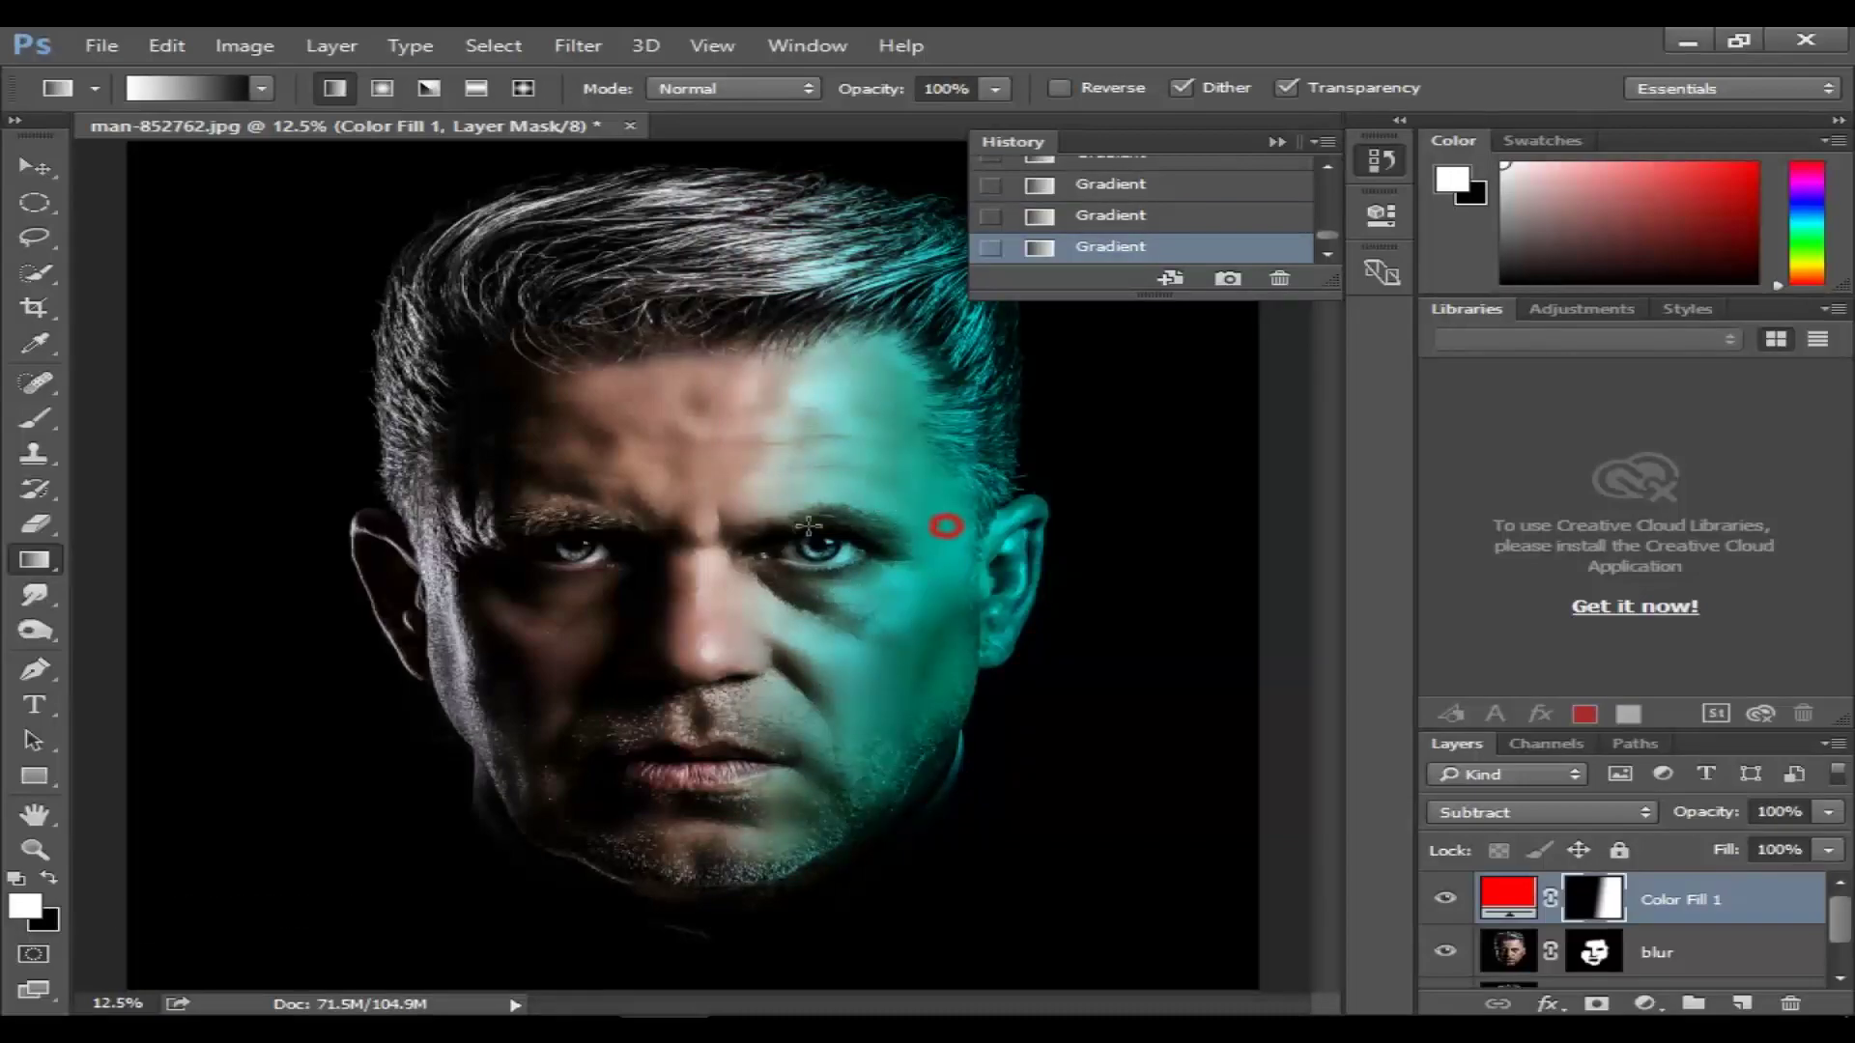
mouse_move(701, 534)
mouse_down()
mouse_move(759, 539)
mouse_move(678, 586)
mouse_up()
drag(800, 601, 816, 574)
drag(952, 570, 708, 586)
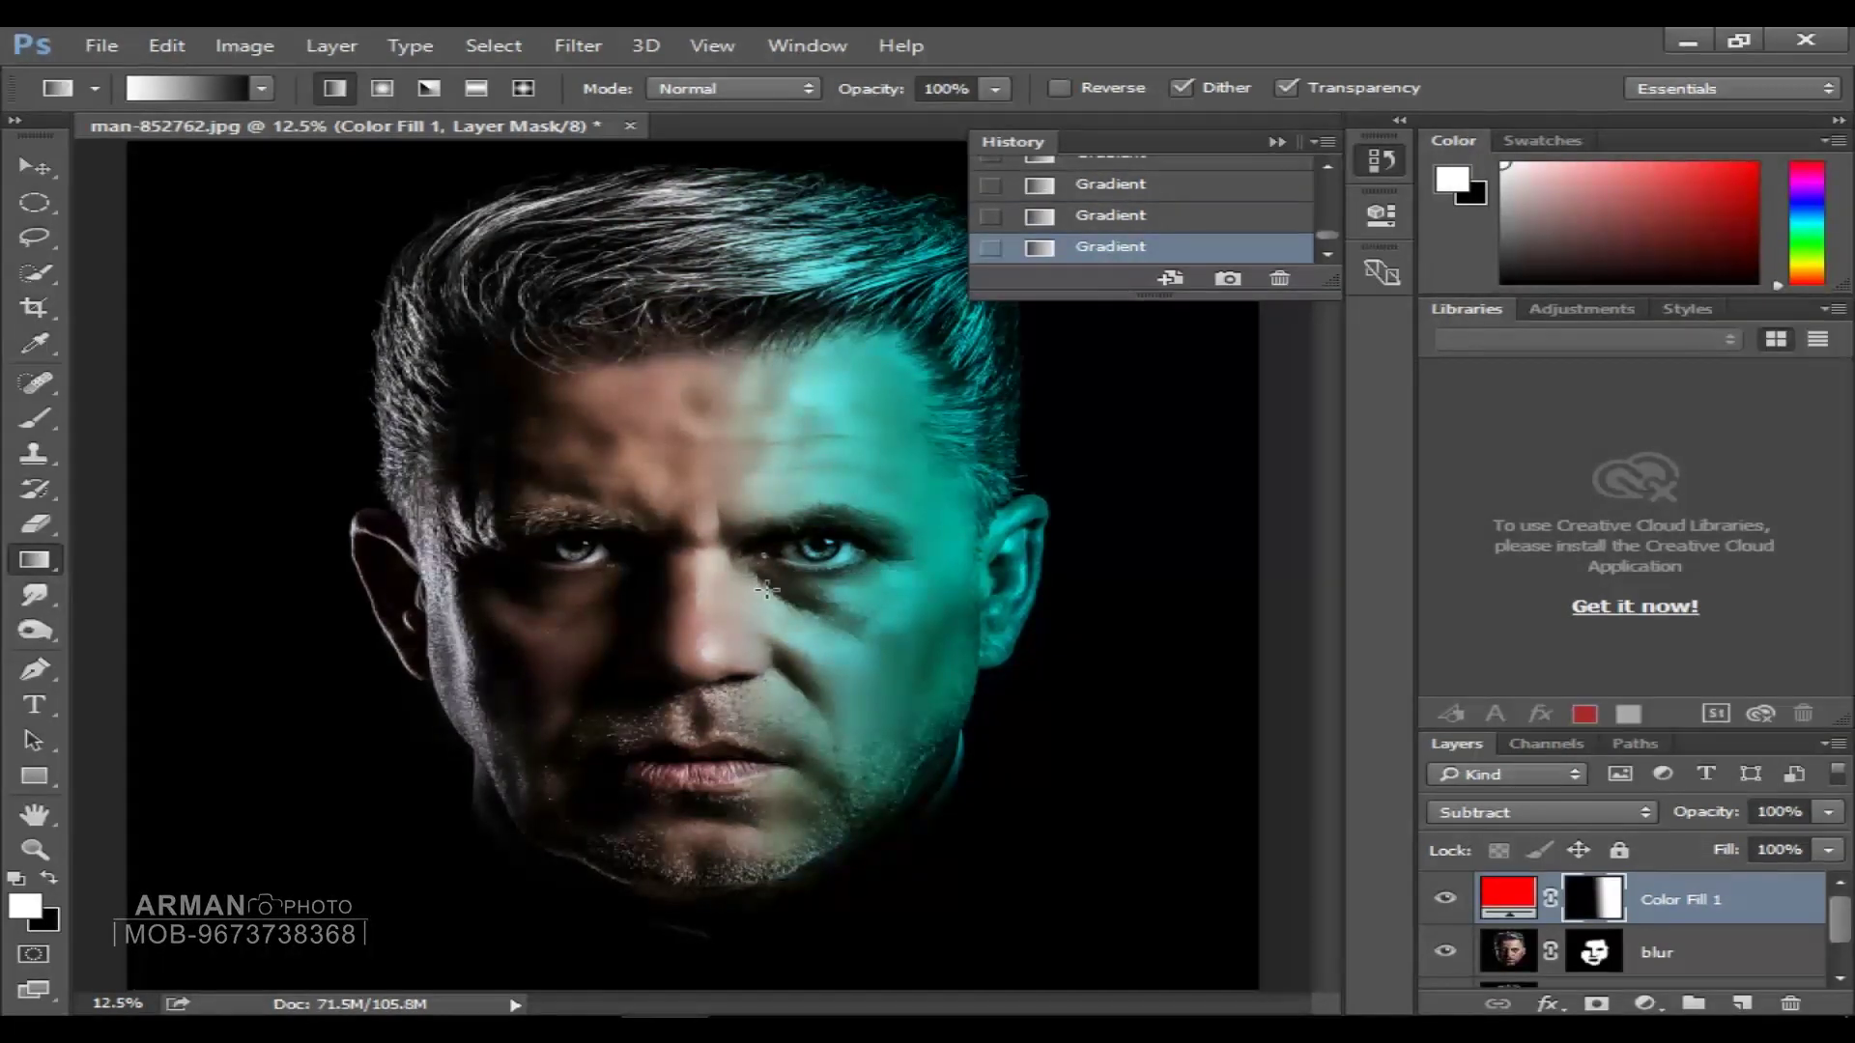
drag(773, 593, 736, 599)
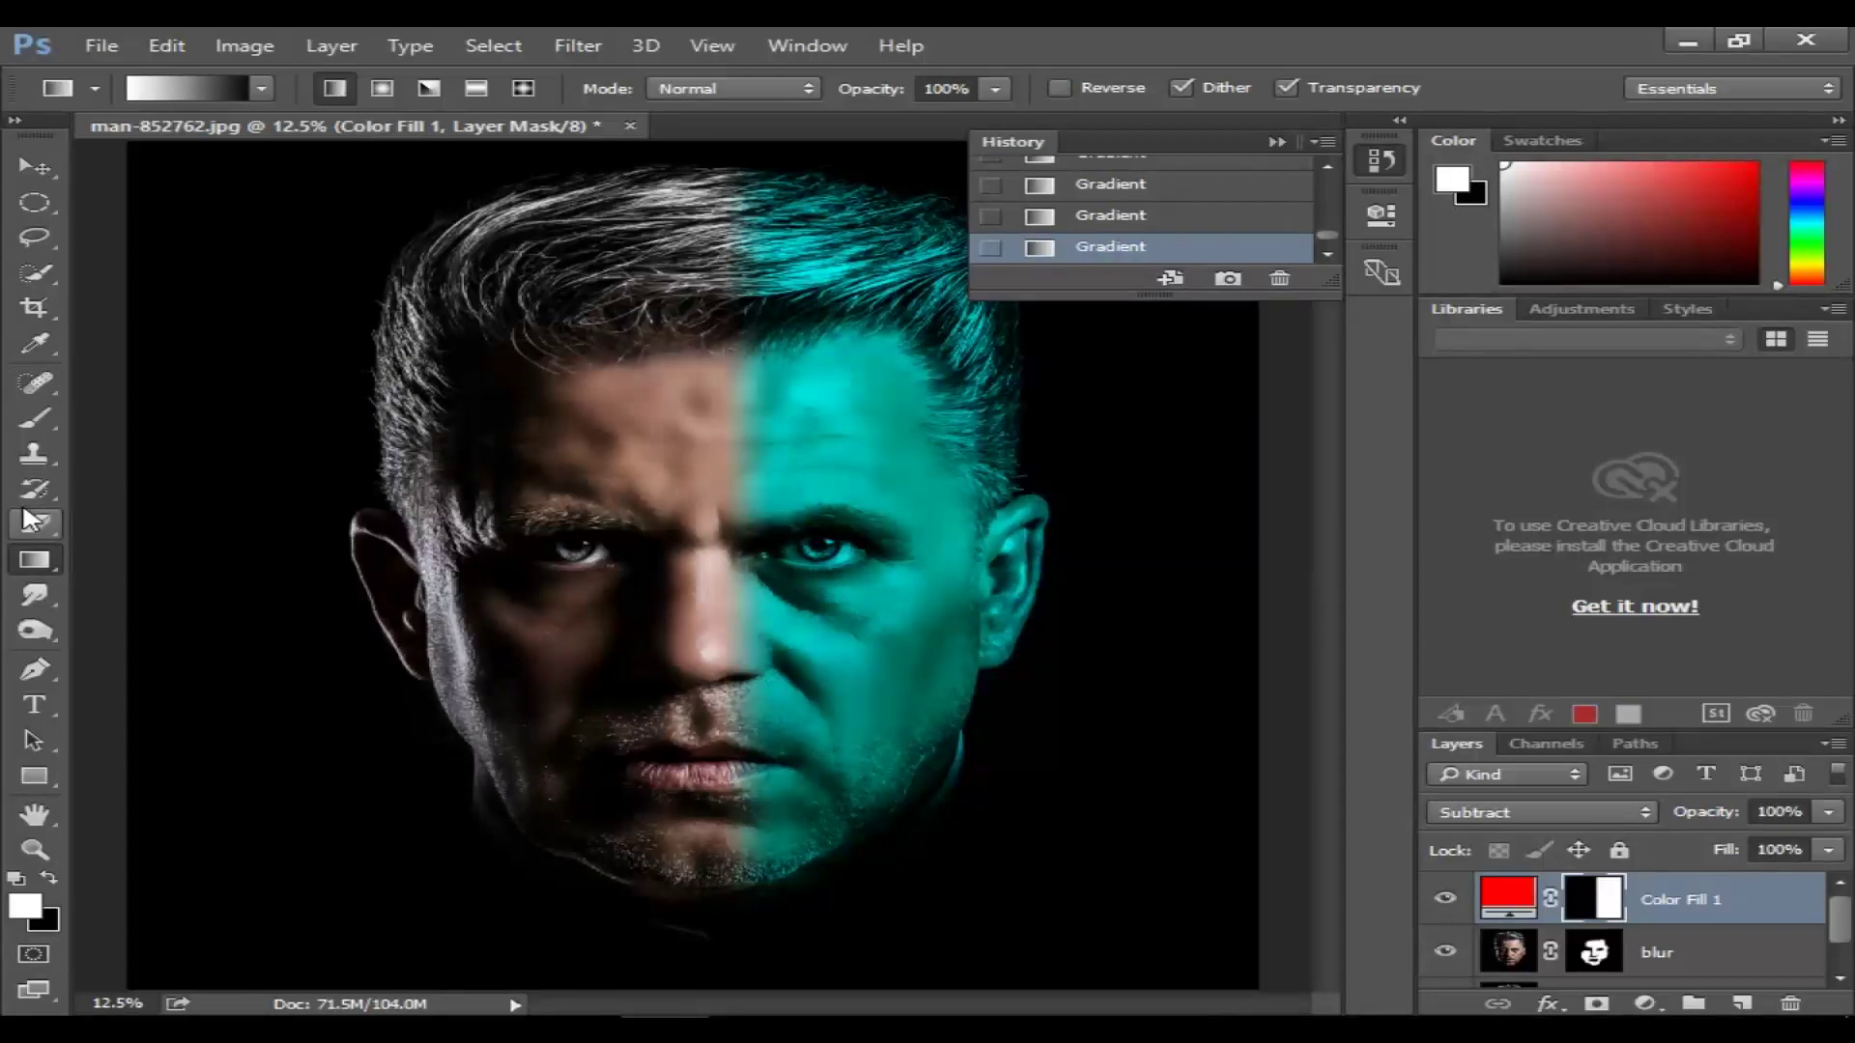
drag(700, 618, 799, 620)
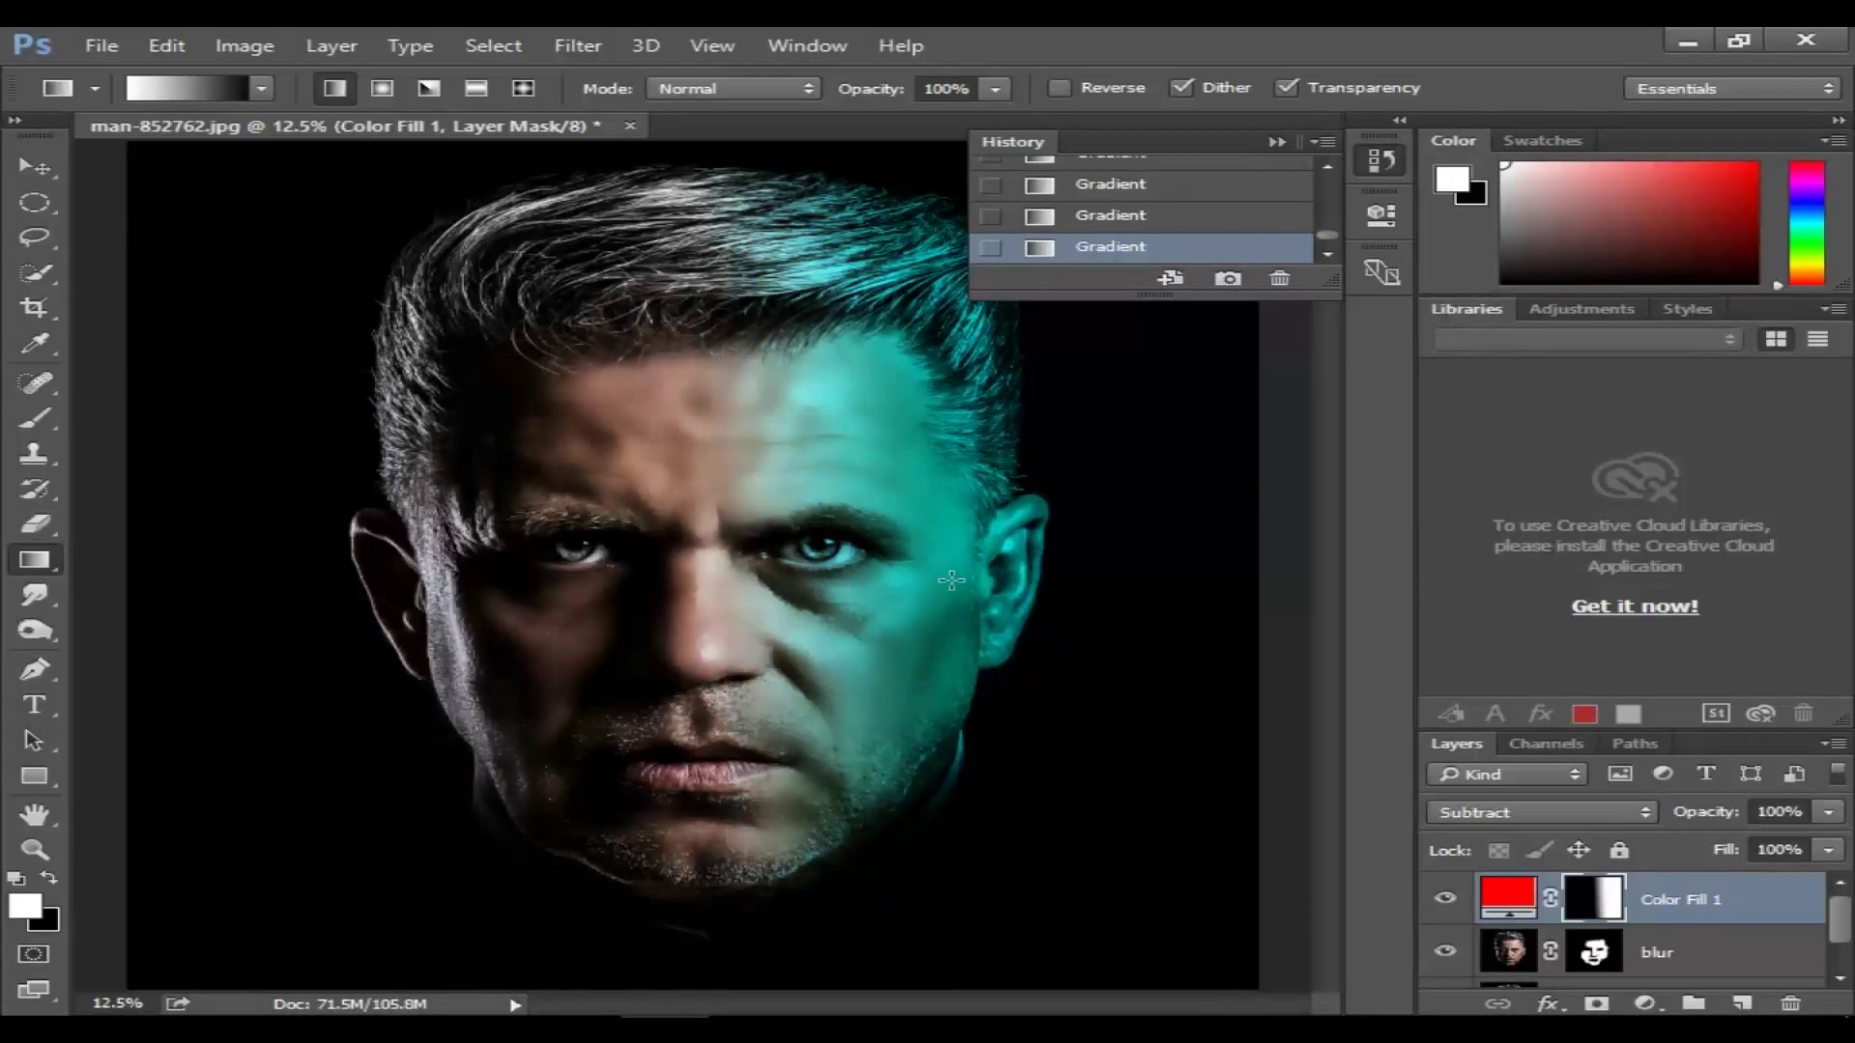
drag(913, 587, 618, 588)
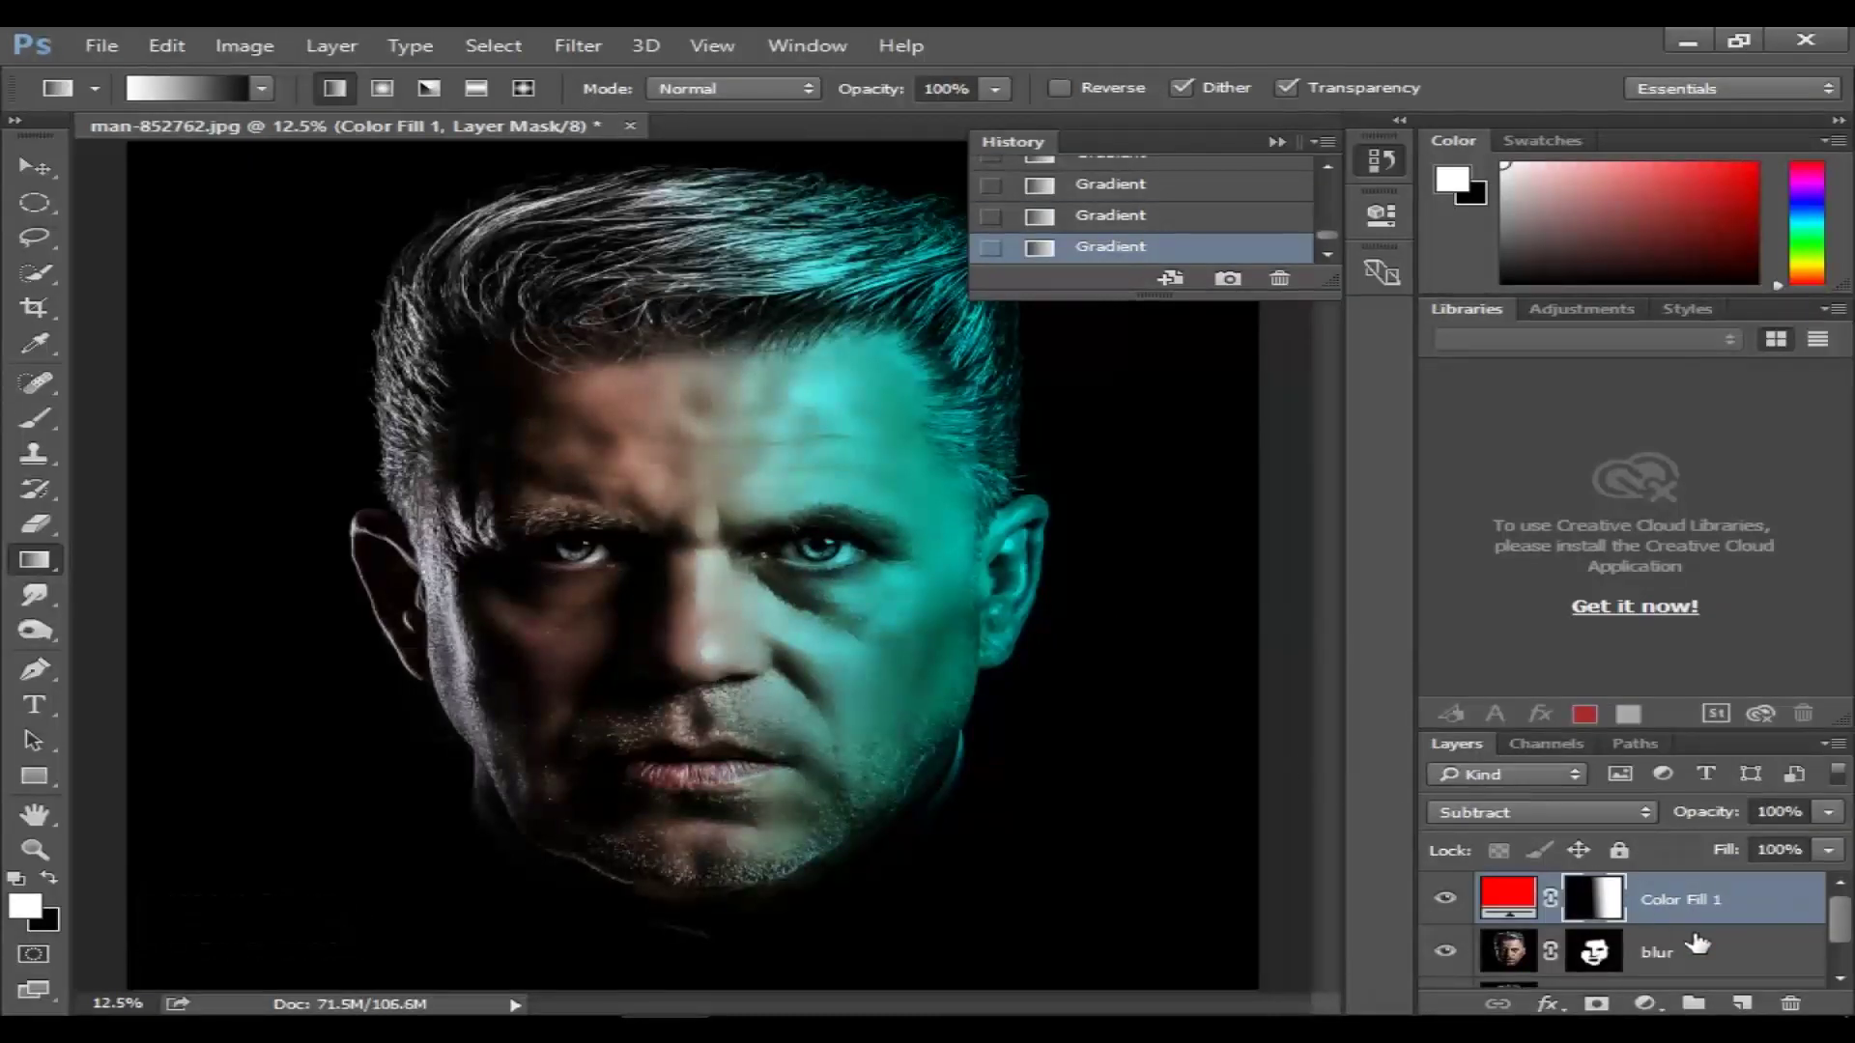
- Add an aqua 00ffde Color Fill 2 layer and set its blend mode to Subtract
click(1647, 1005)
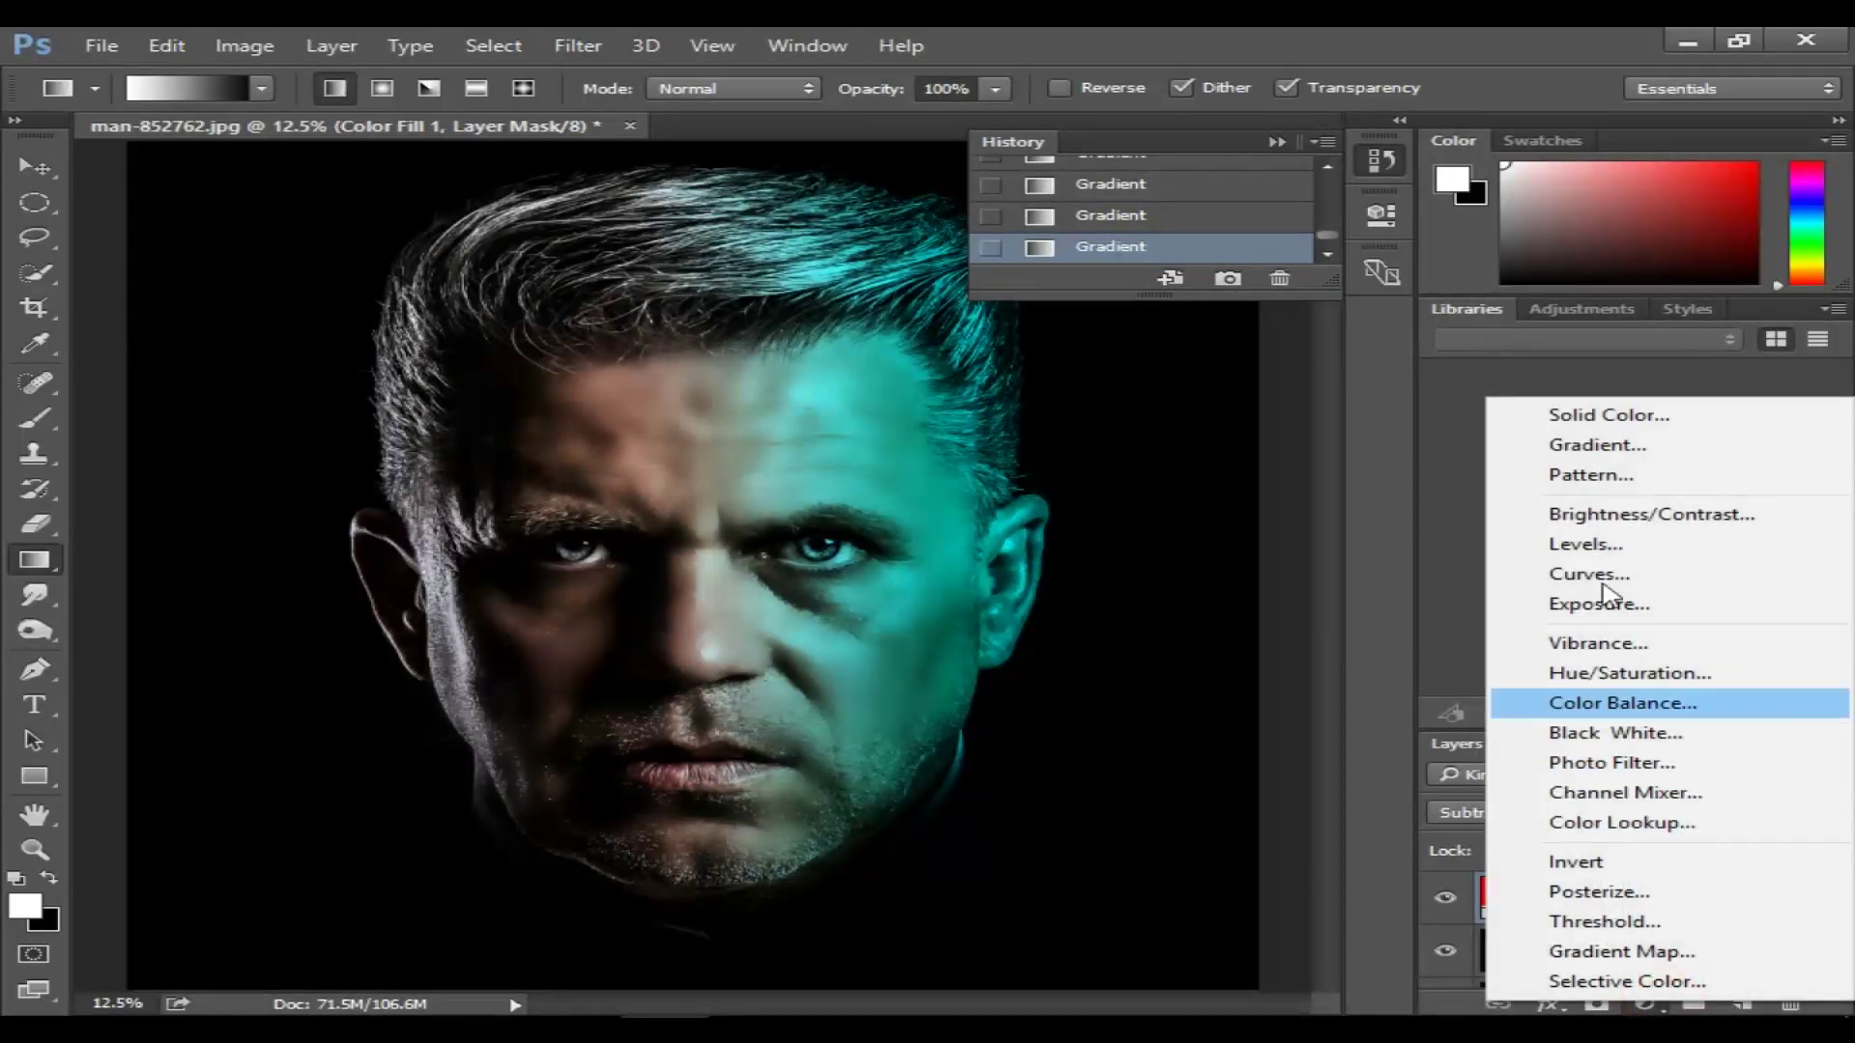
click(1623, 417)
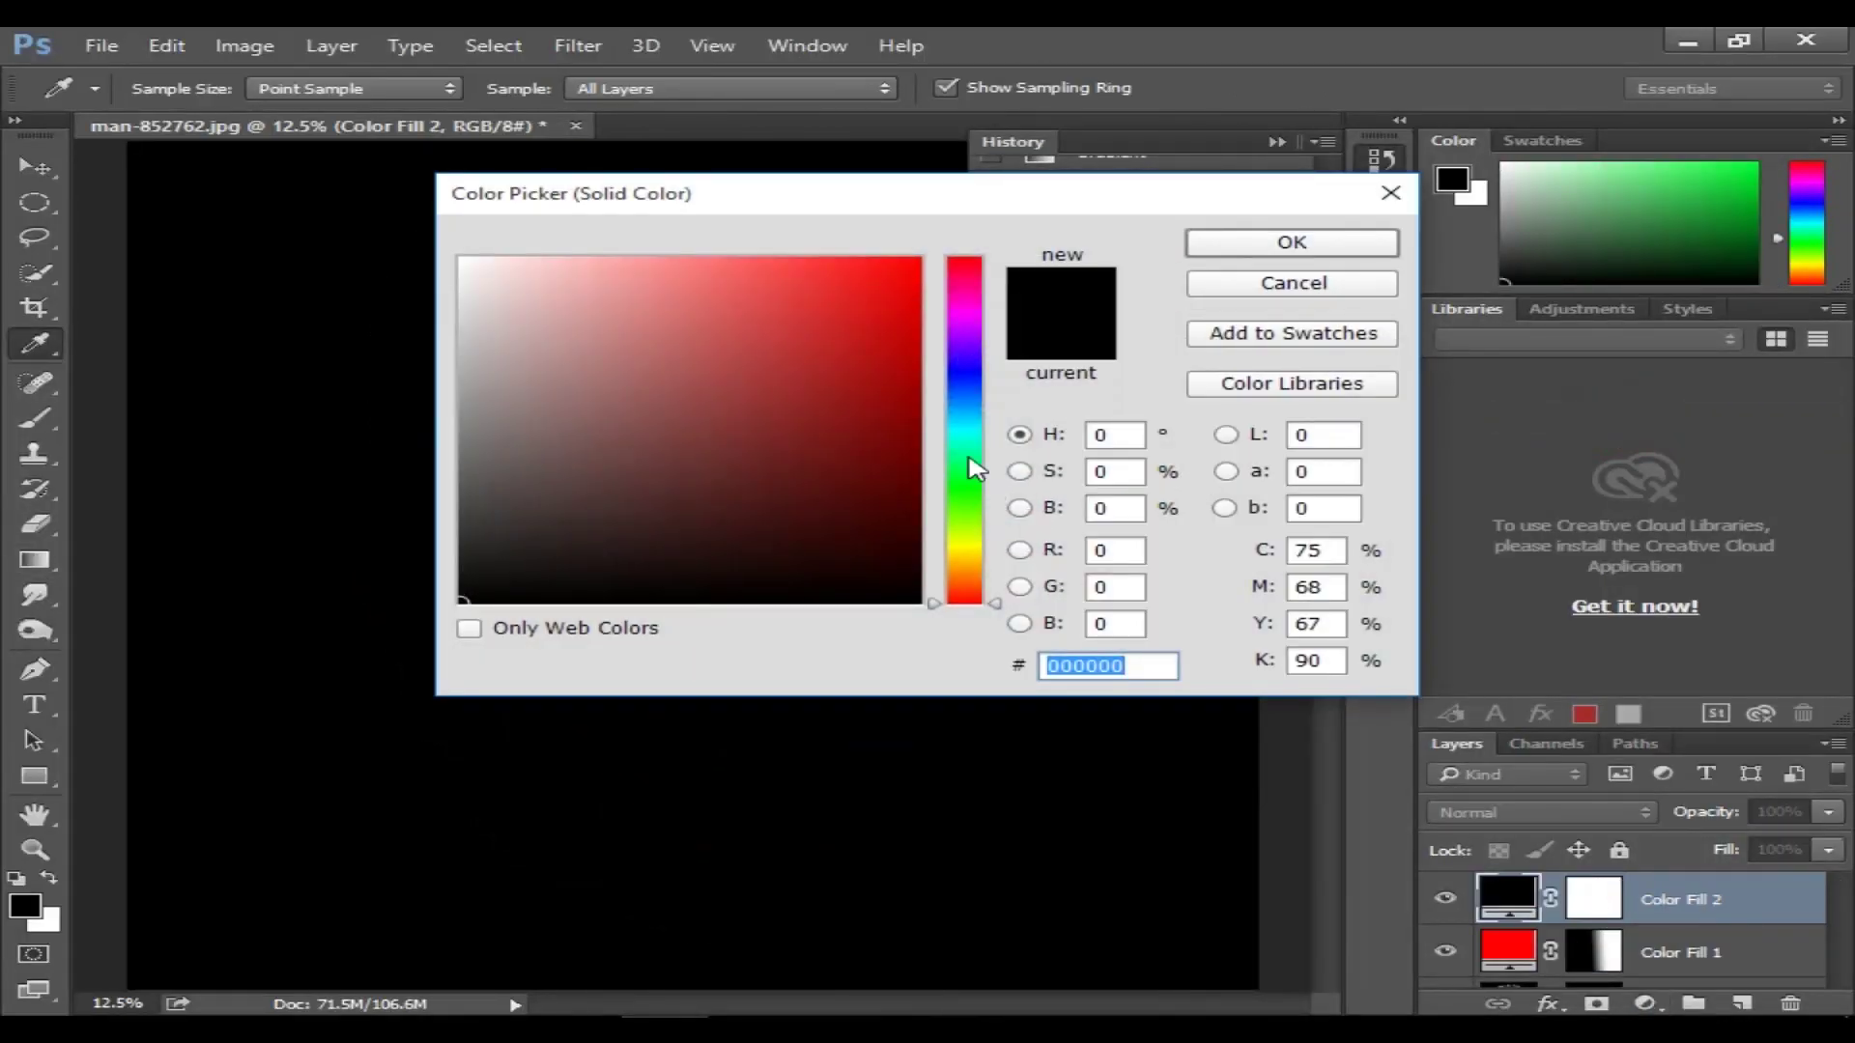
drag(974, 468, 974, 418)
drag(841, 422, 1014, 205)
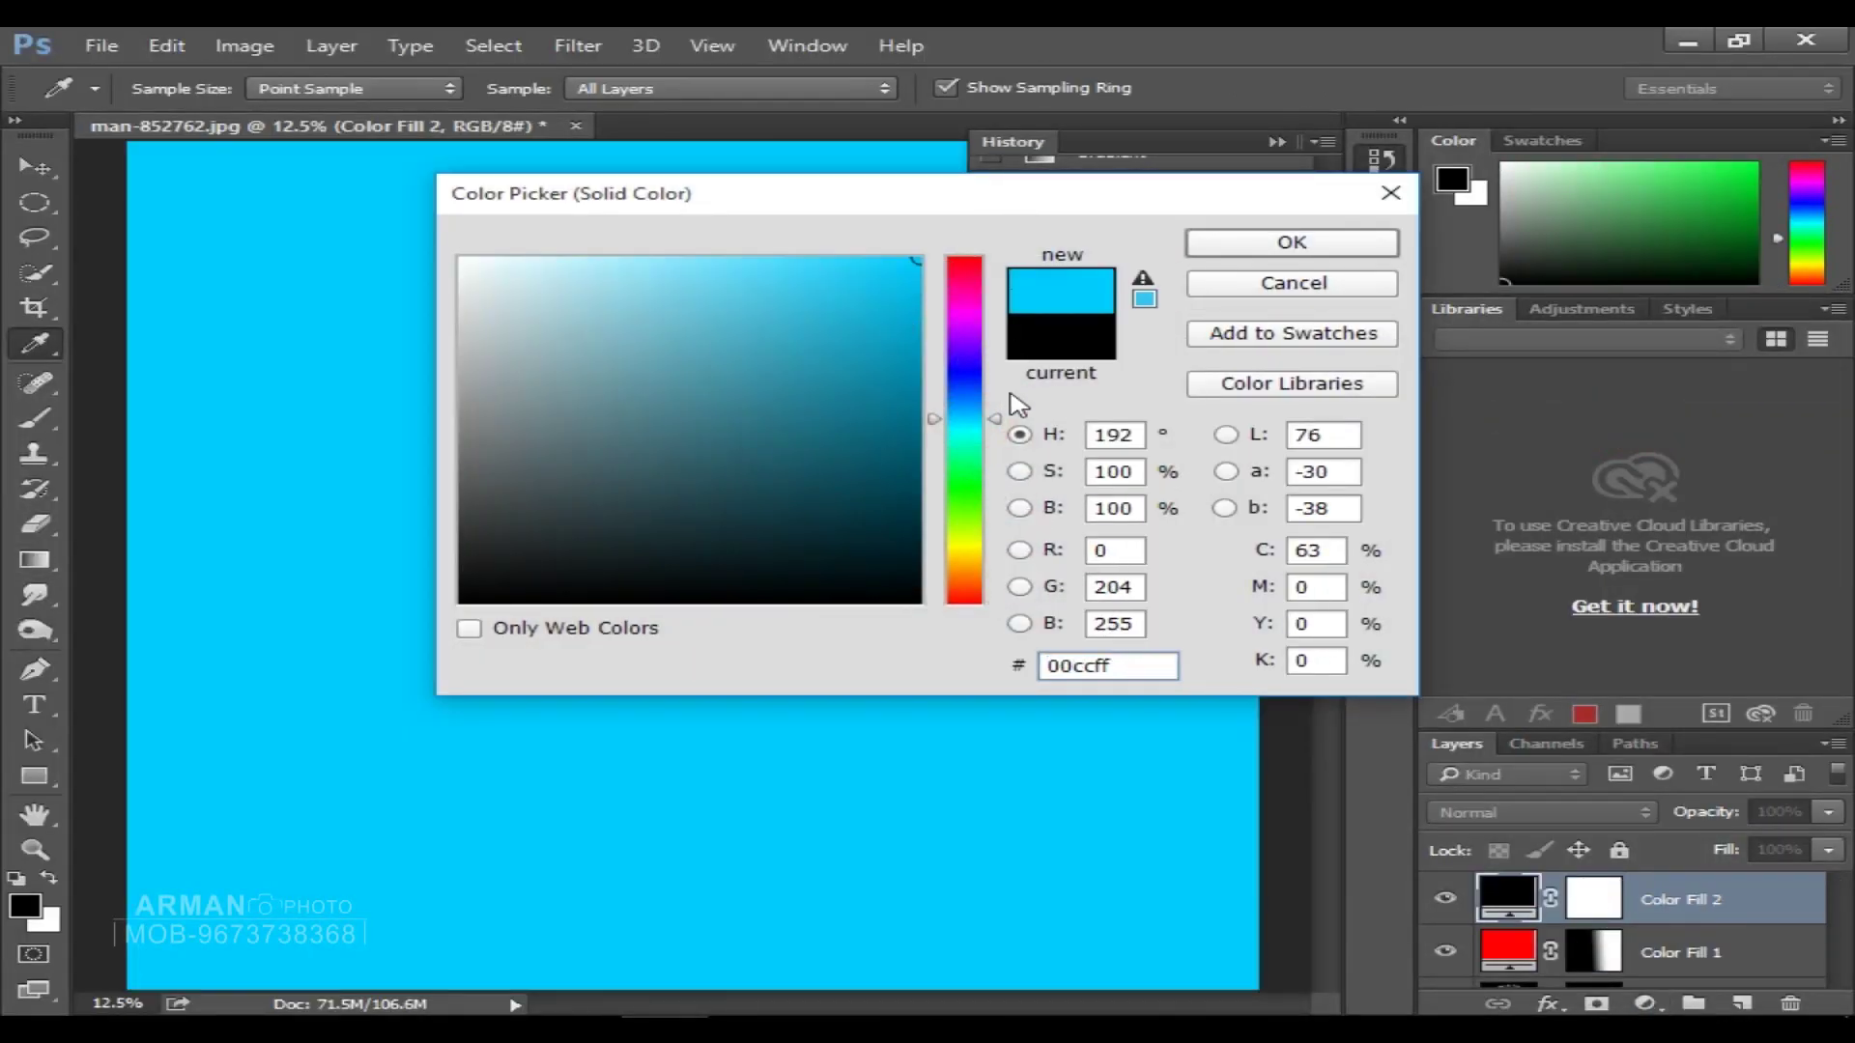
drag(997, 418, 1019, 439)
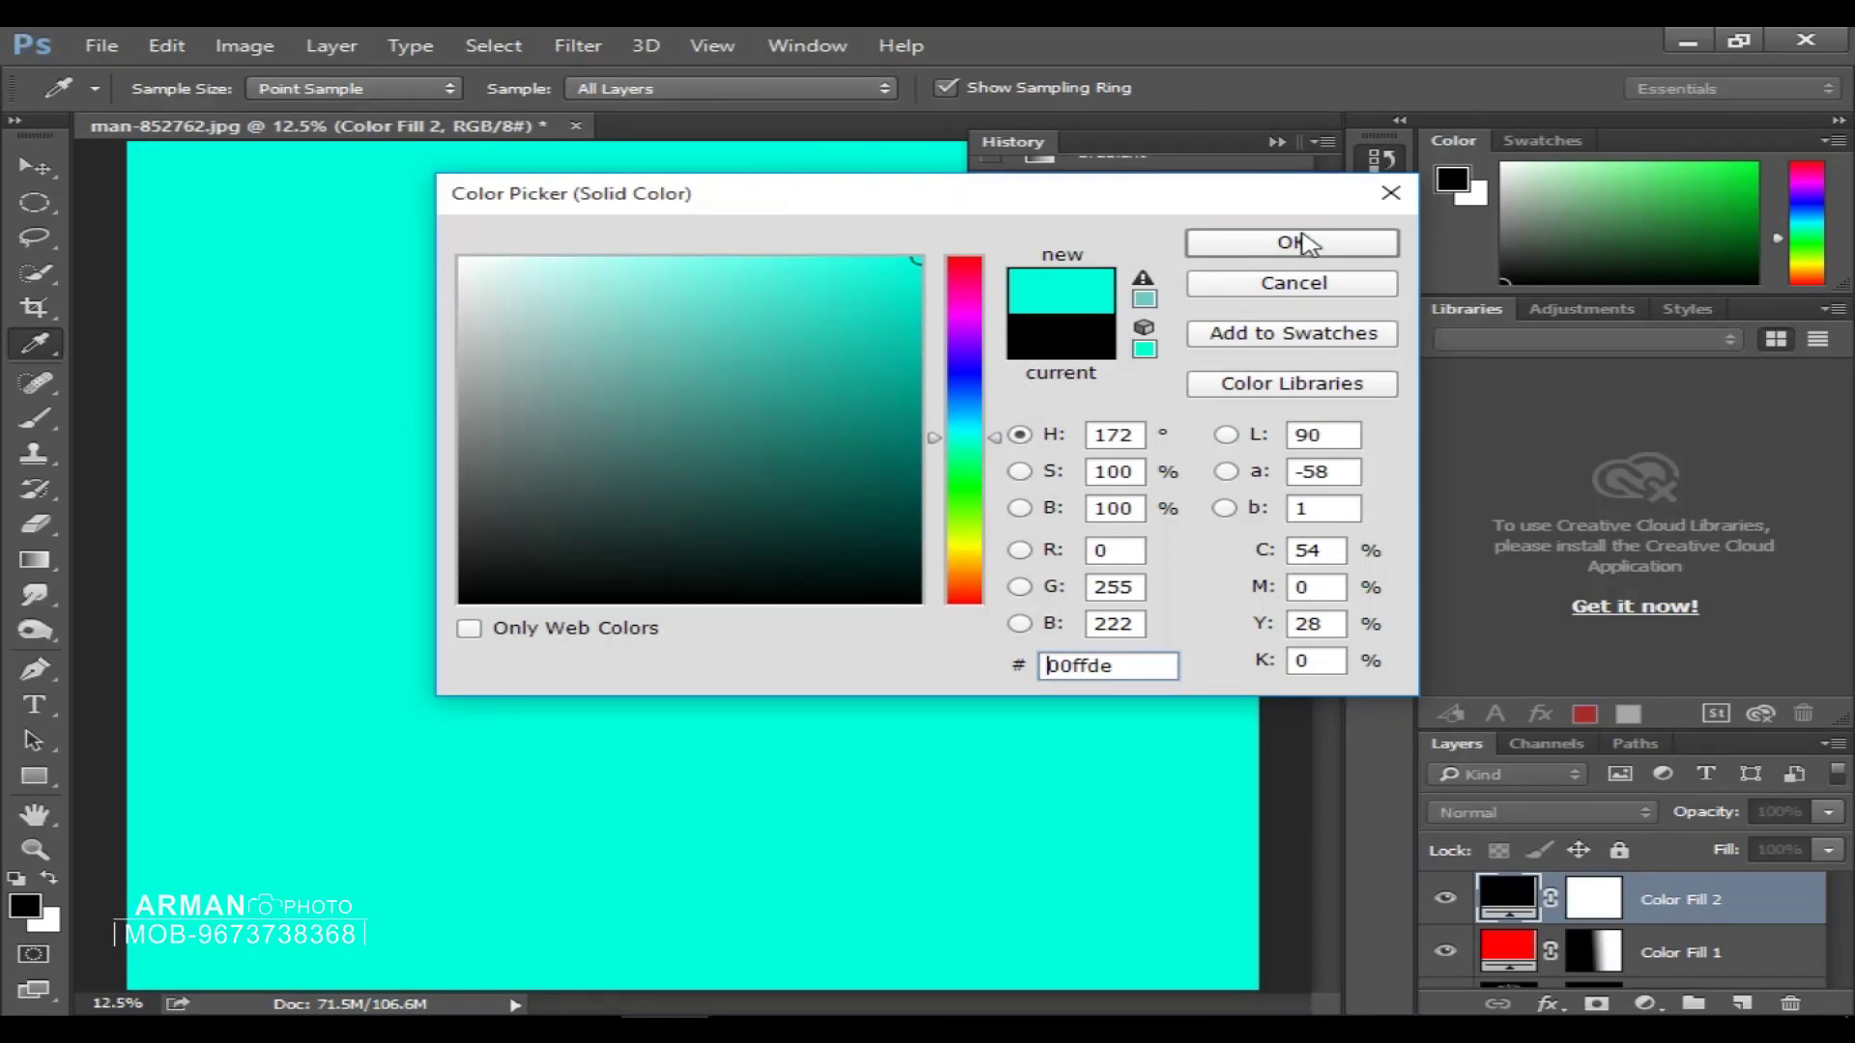
click(1313, 239)
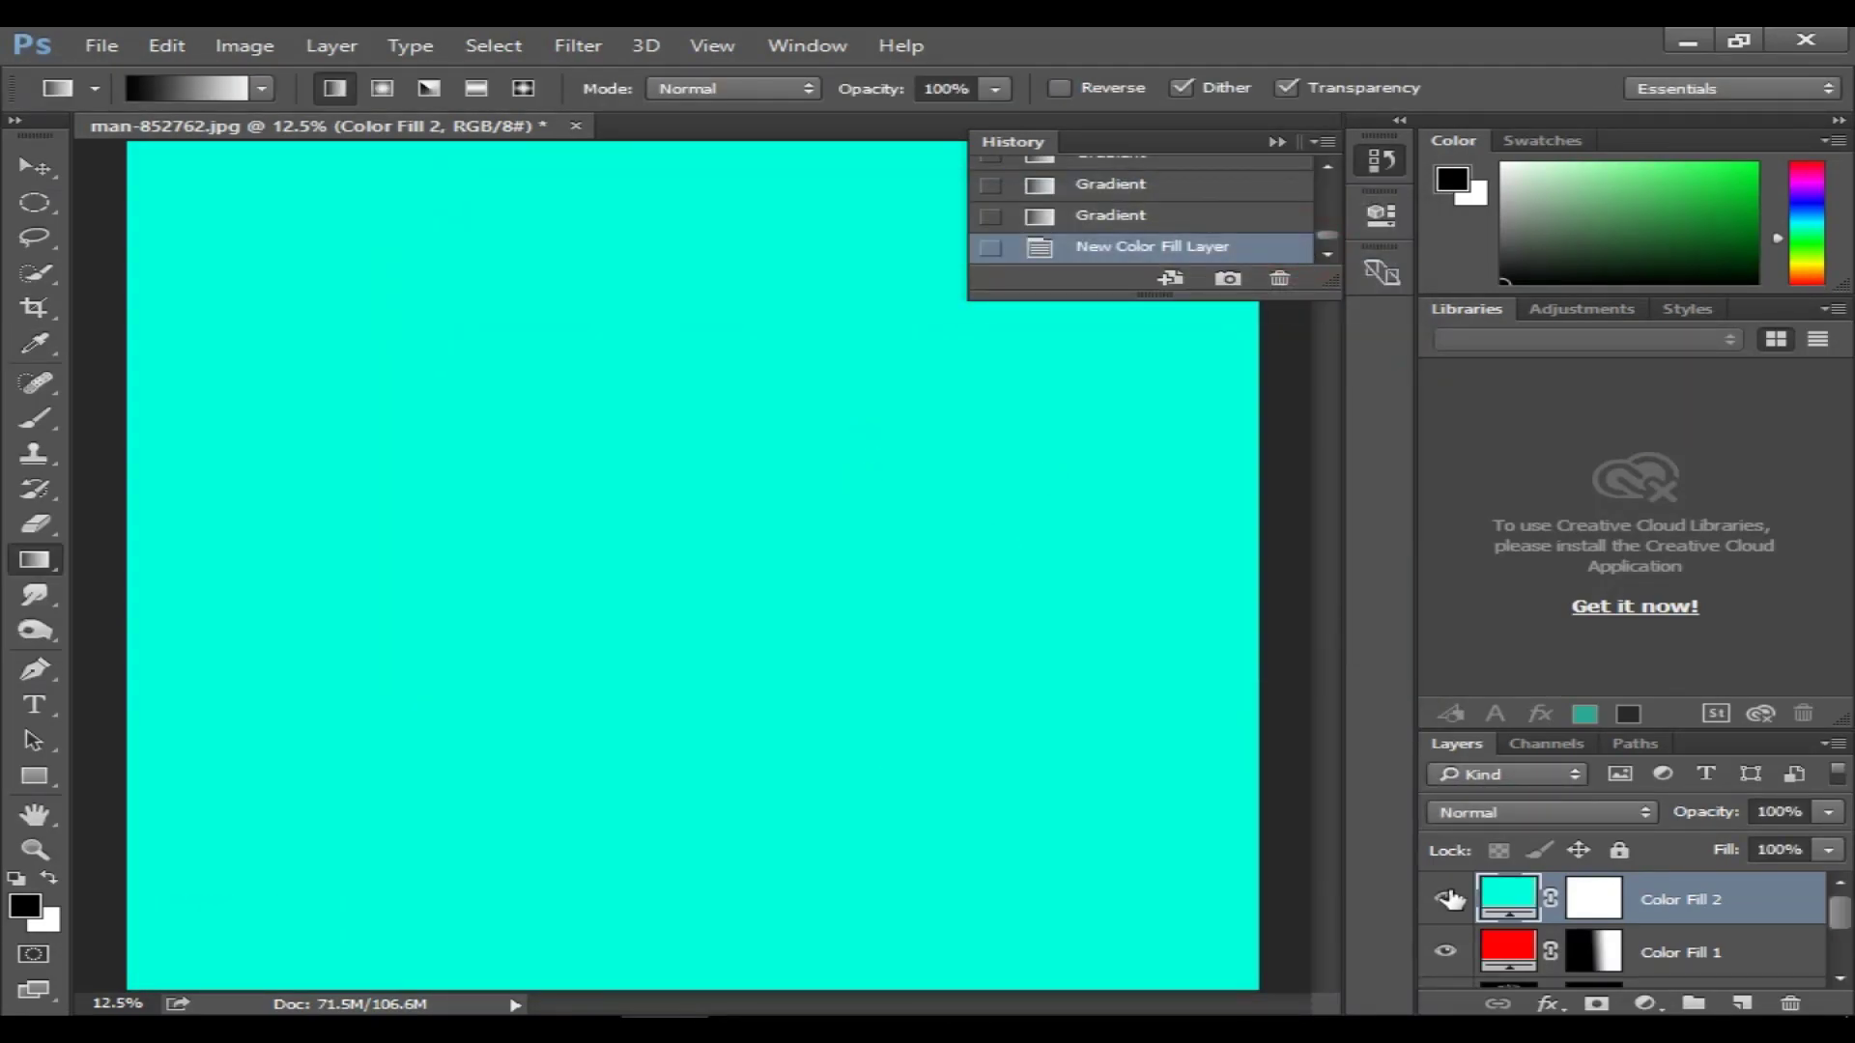
click(1495, 810)
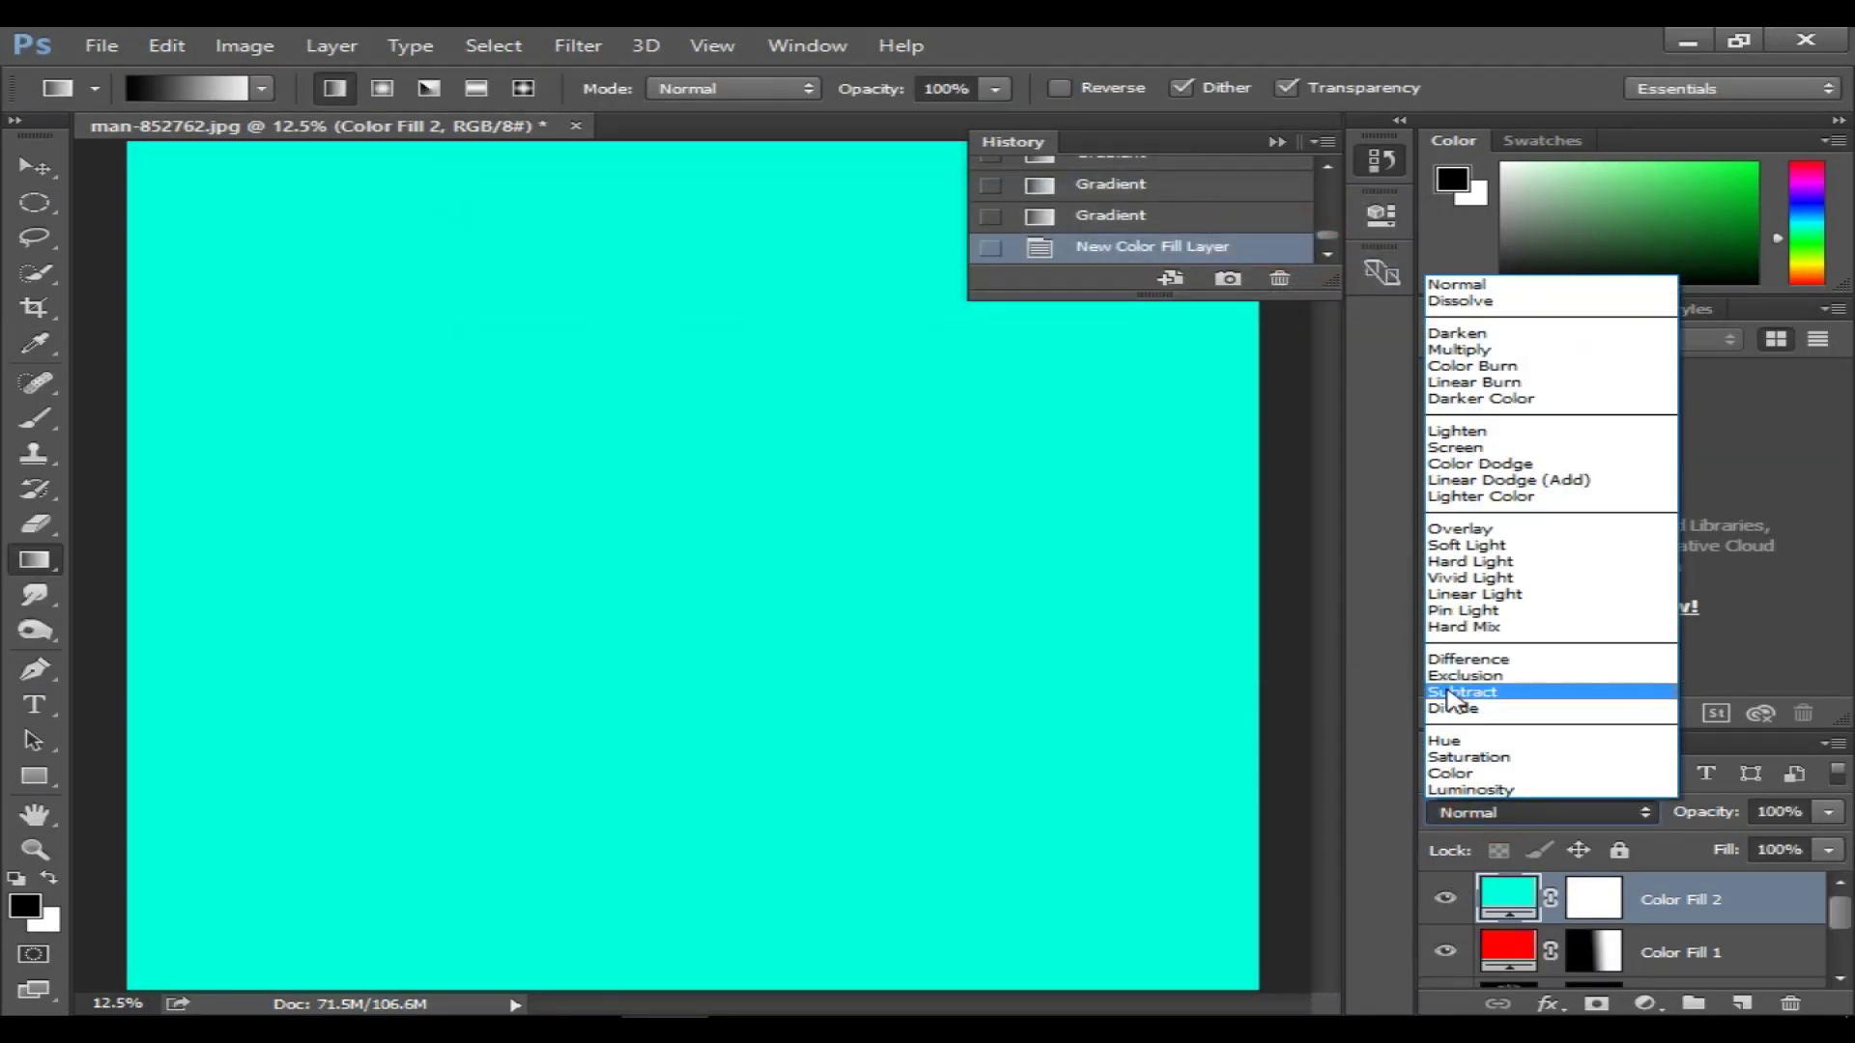
click(1493, 694)
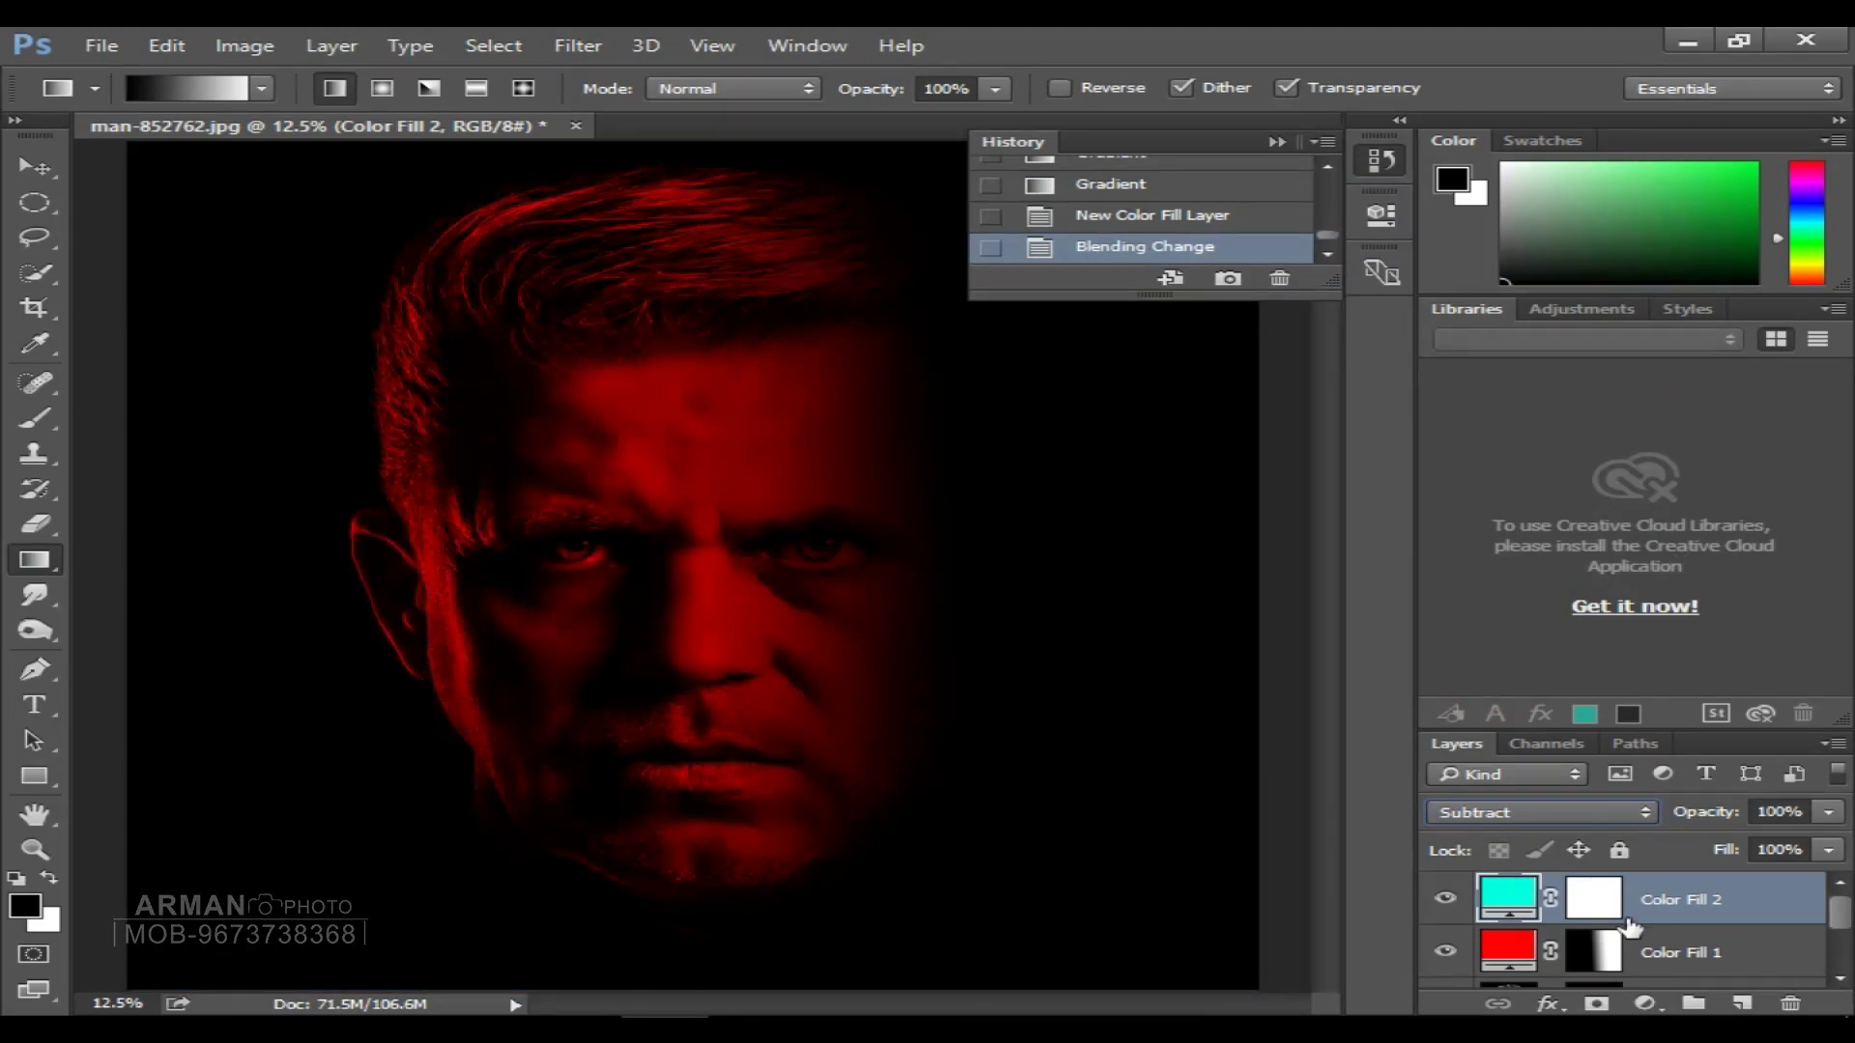
- Gradient the Color Fill 2 mask from ear to eye, then stamp visible layers into Layer 1
click(1593, 899)
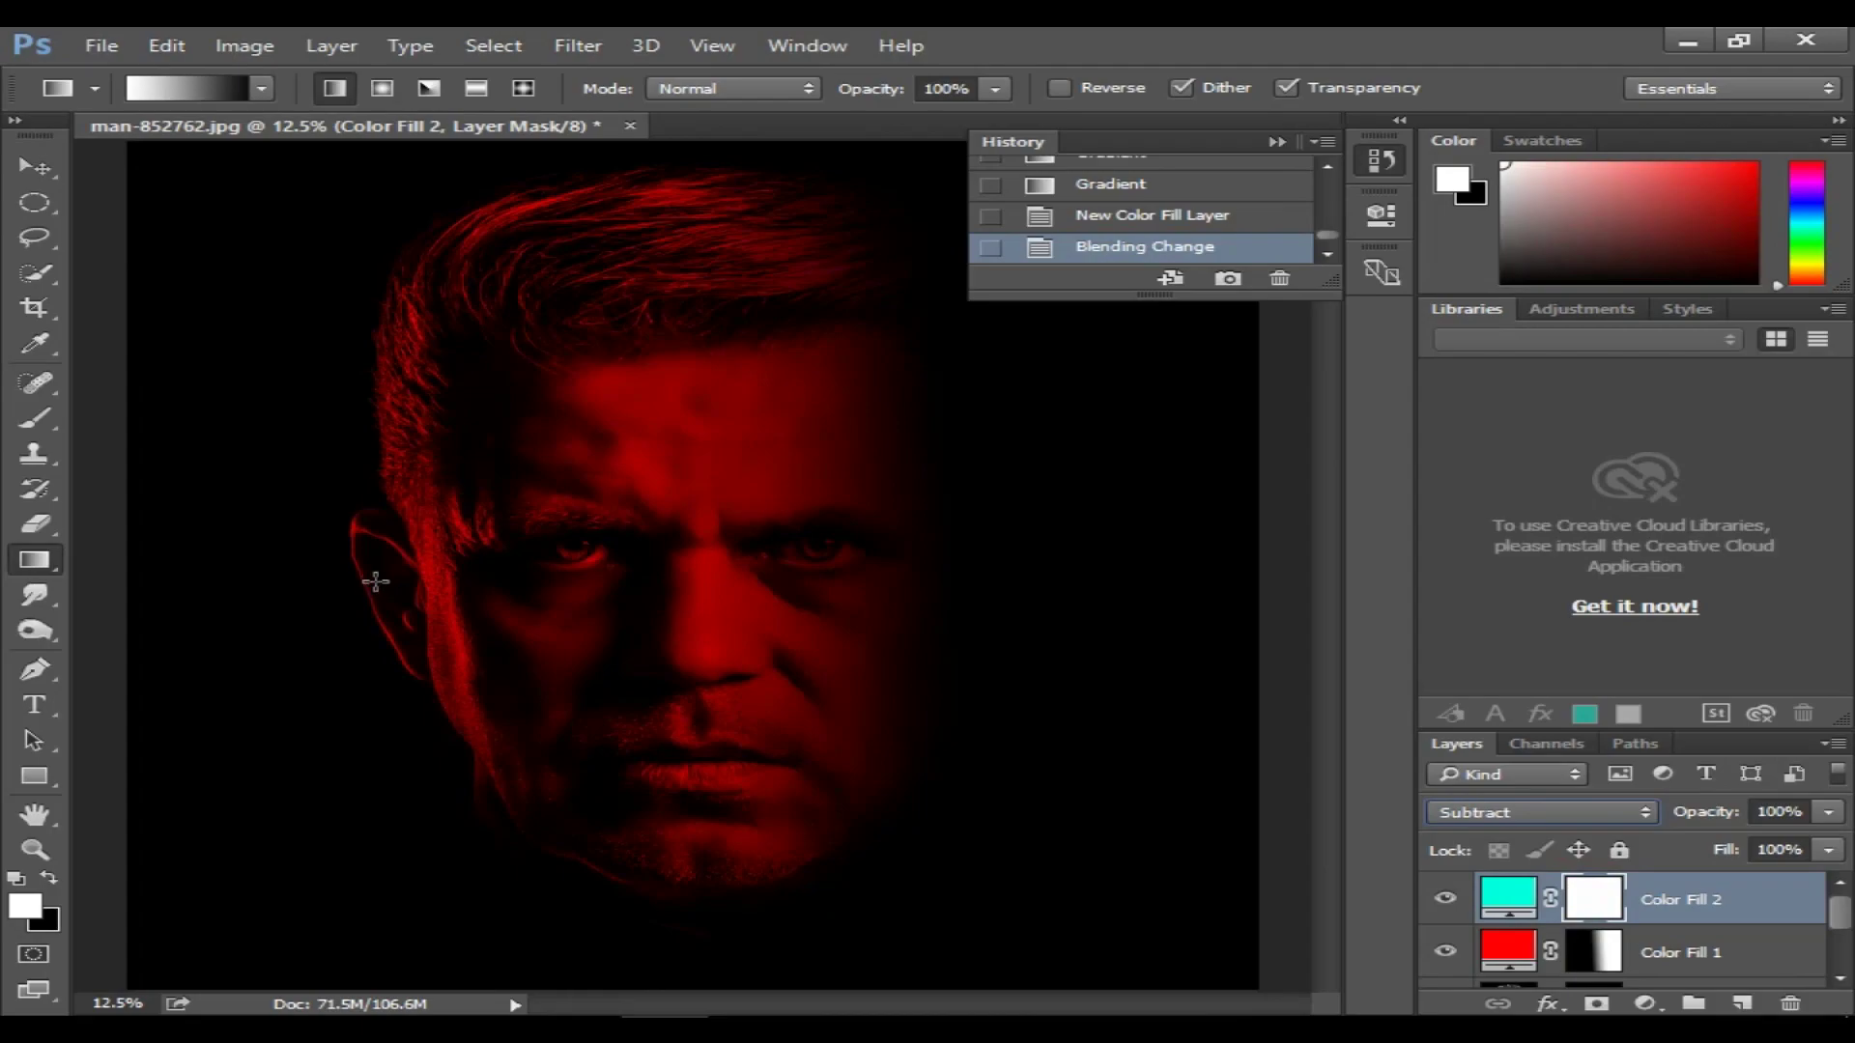
drag(364, 581, 689, 577)
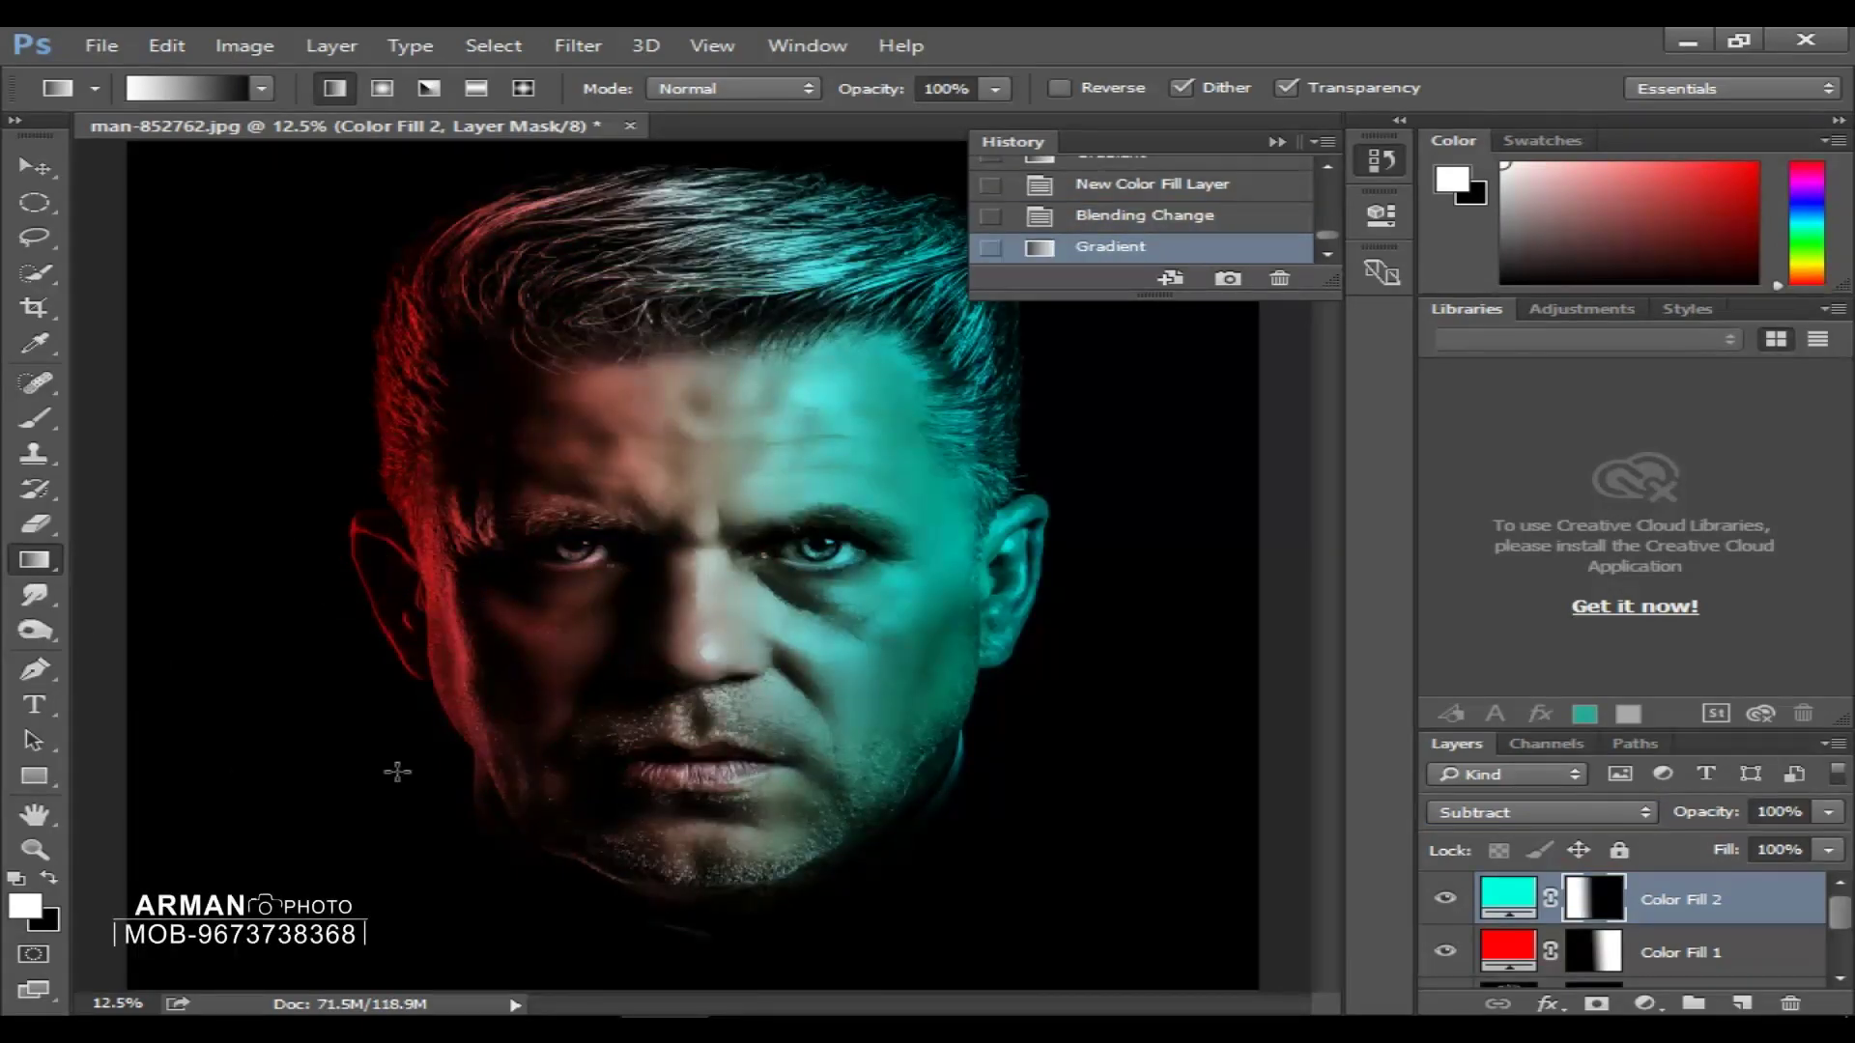
drag(372, 560, 711, 562)
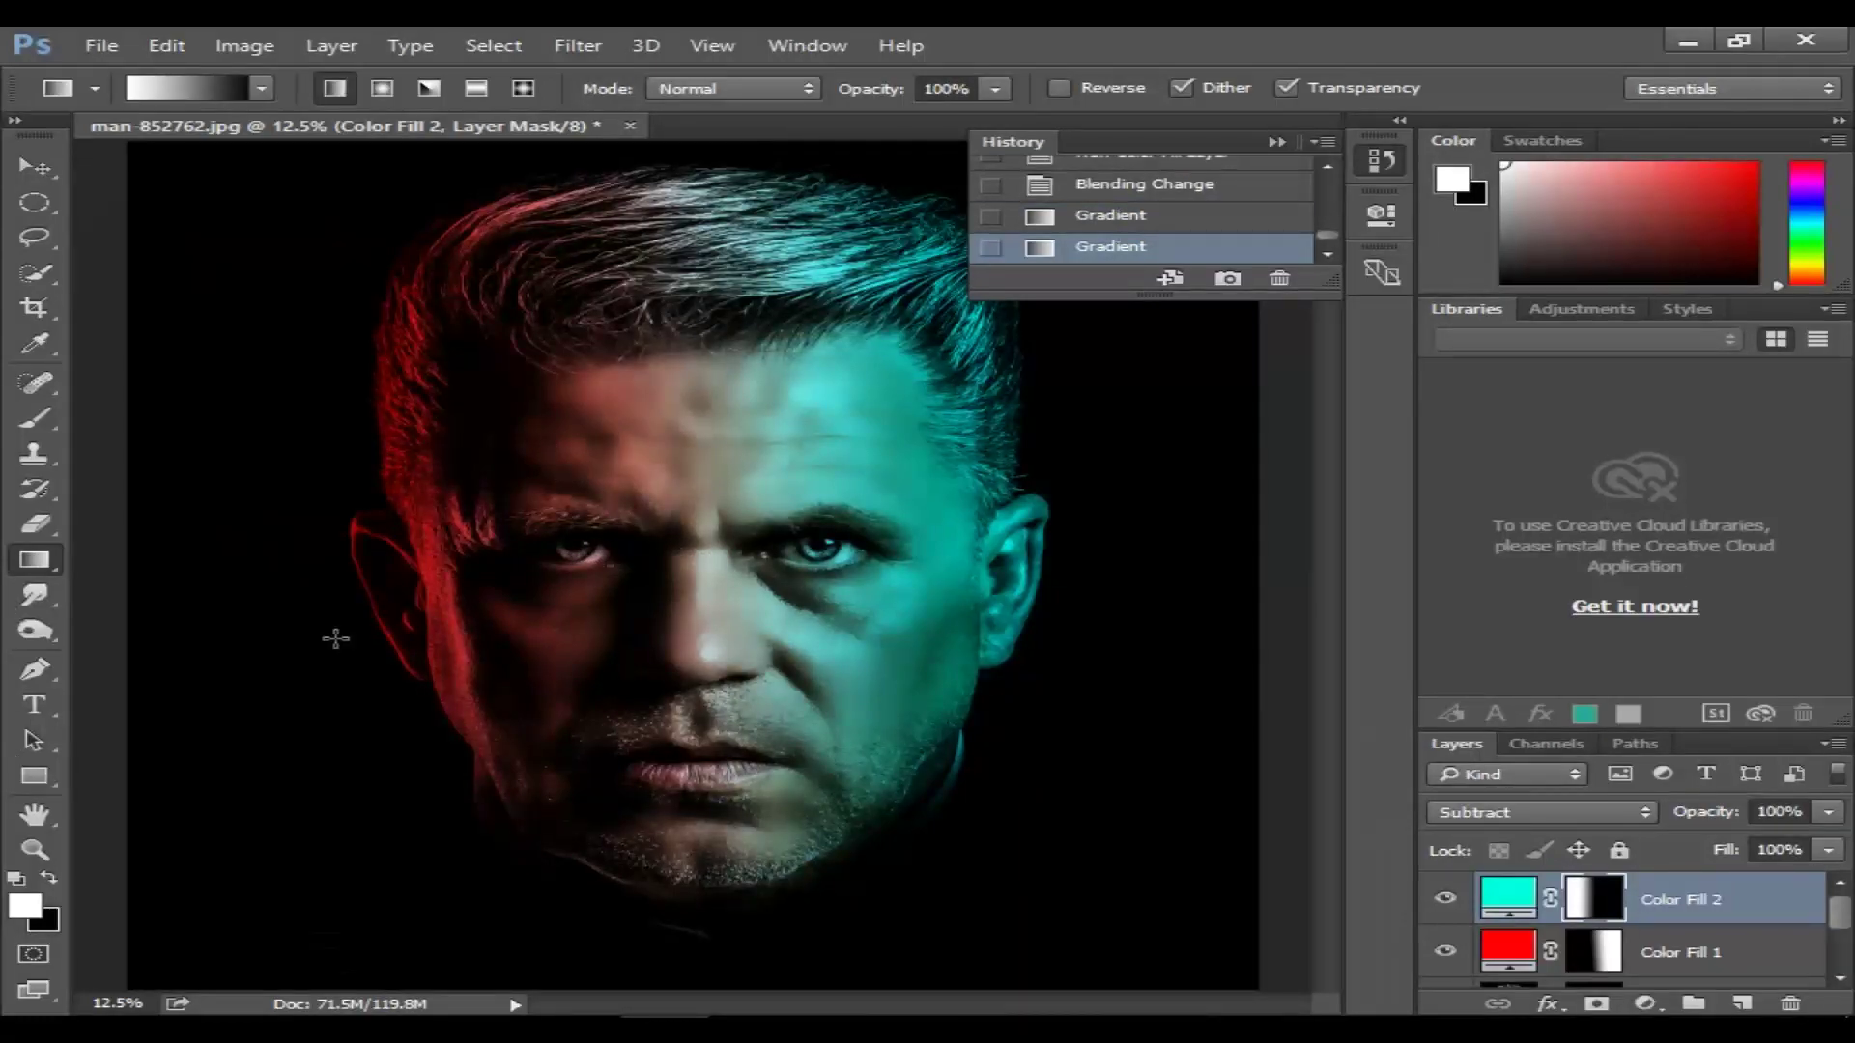
key(ctrl+plus)
key(ctrl+plus)
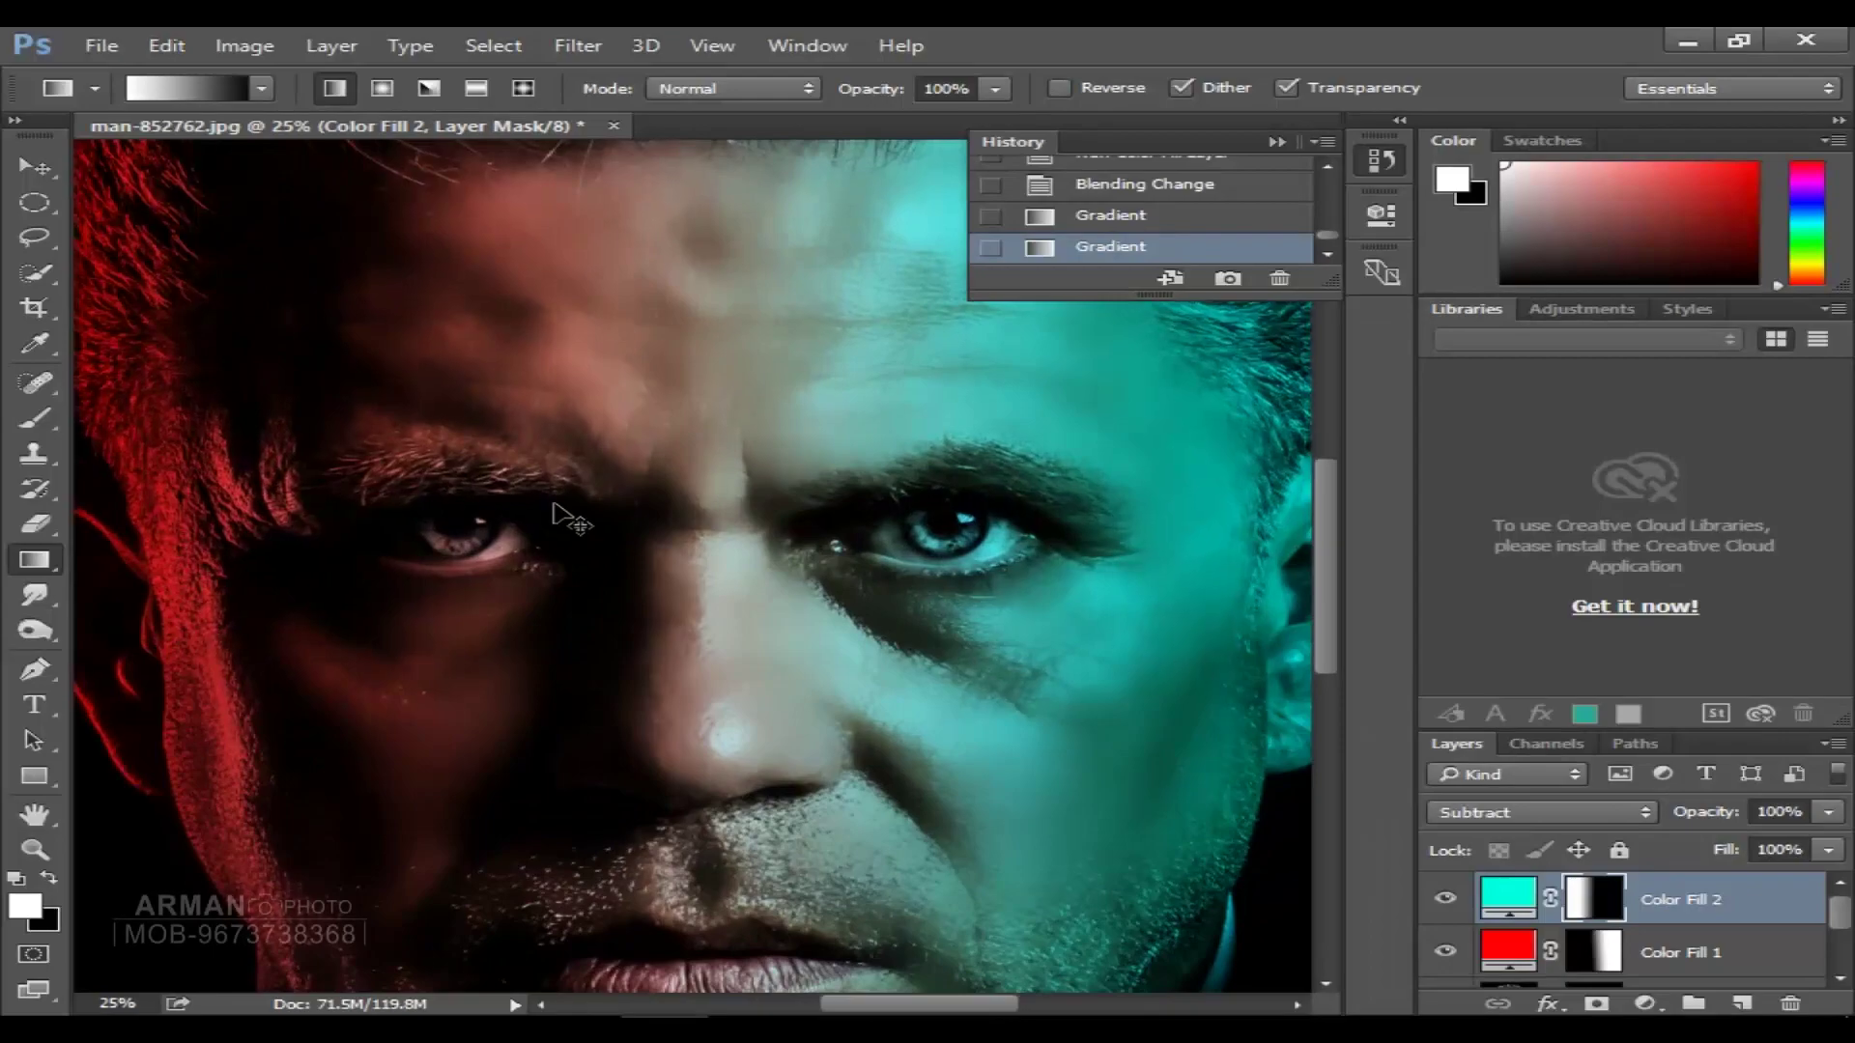
key(ctrl+minus)
key(ctrl+minus)
key(ctrl+minus)
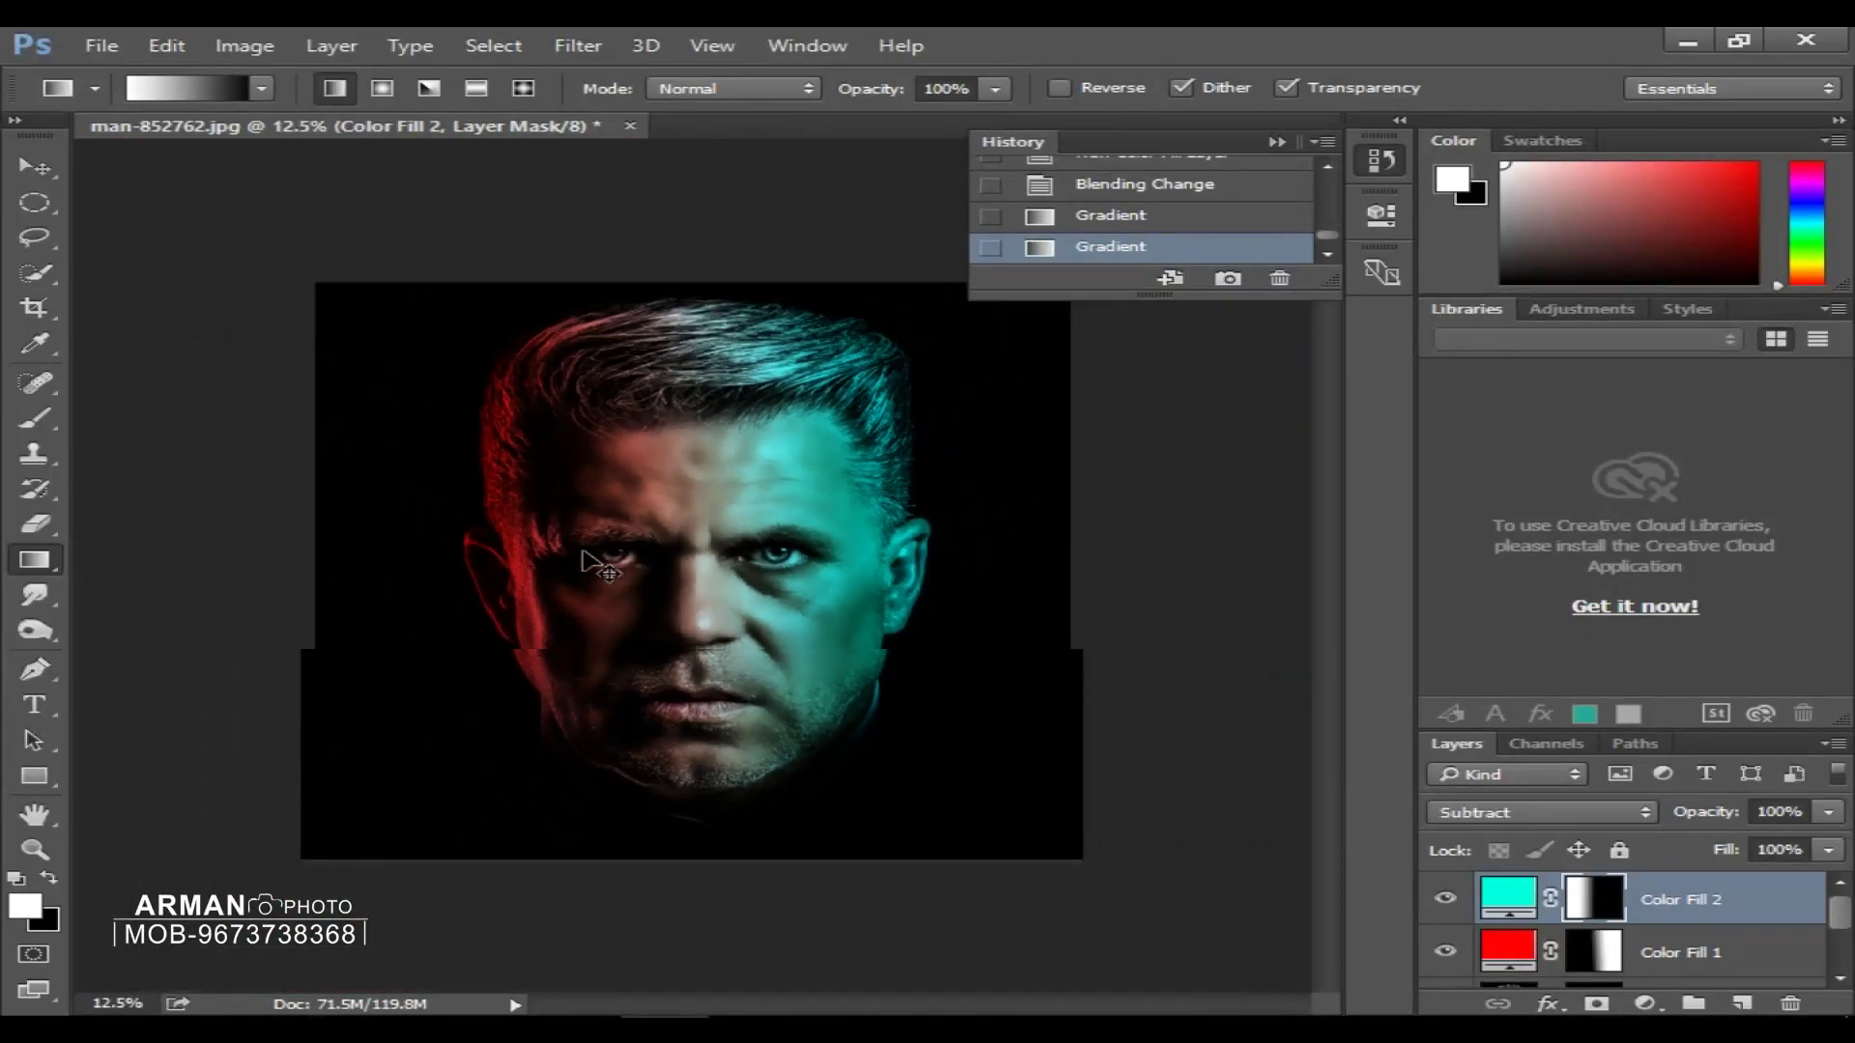
key(ctrl+plus)
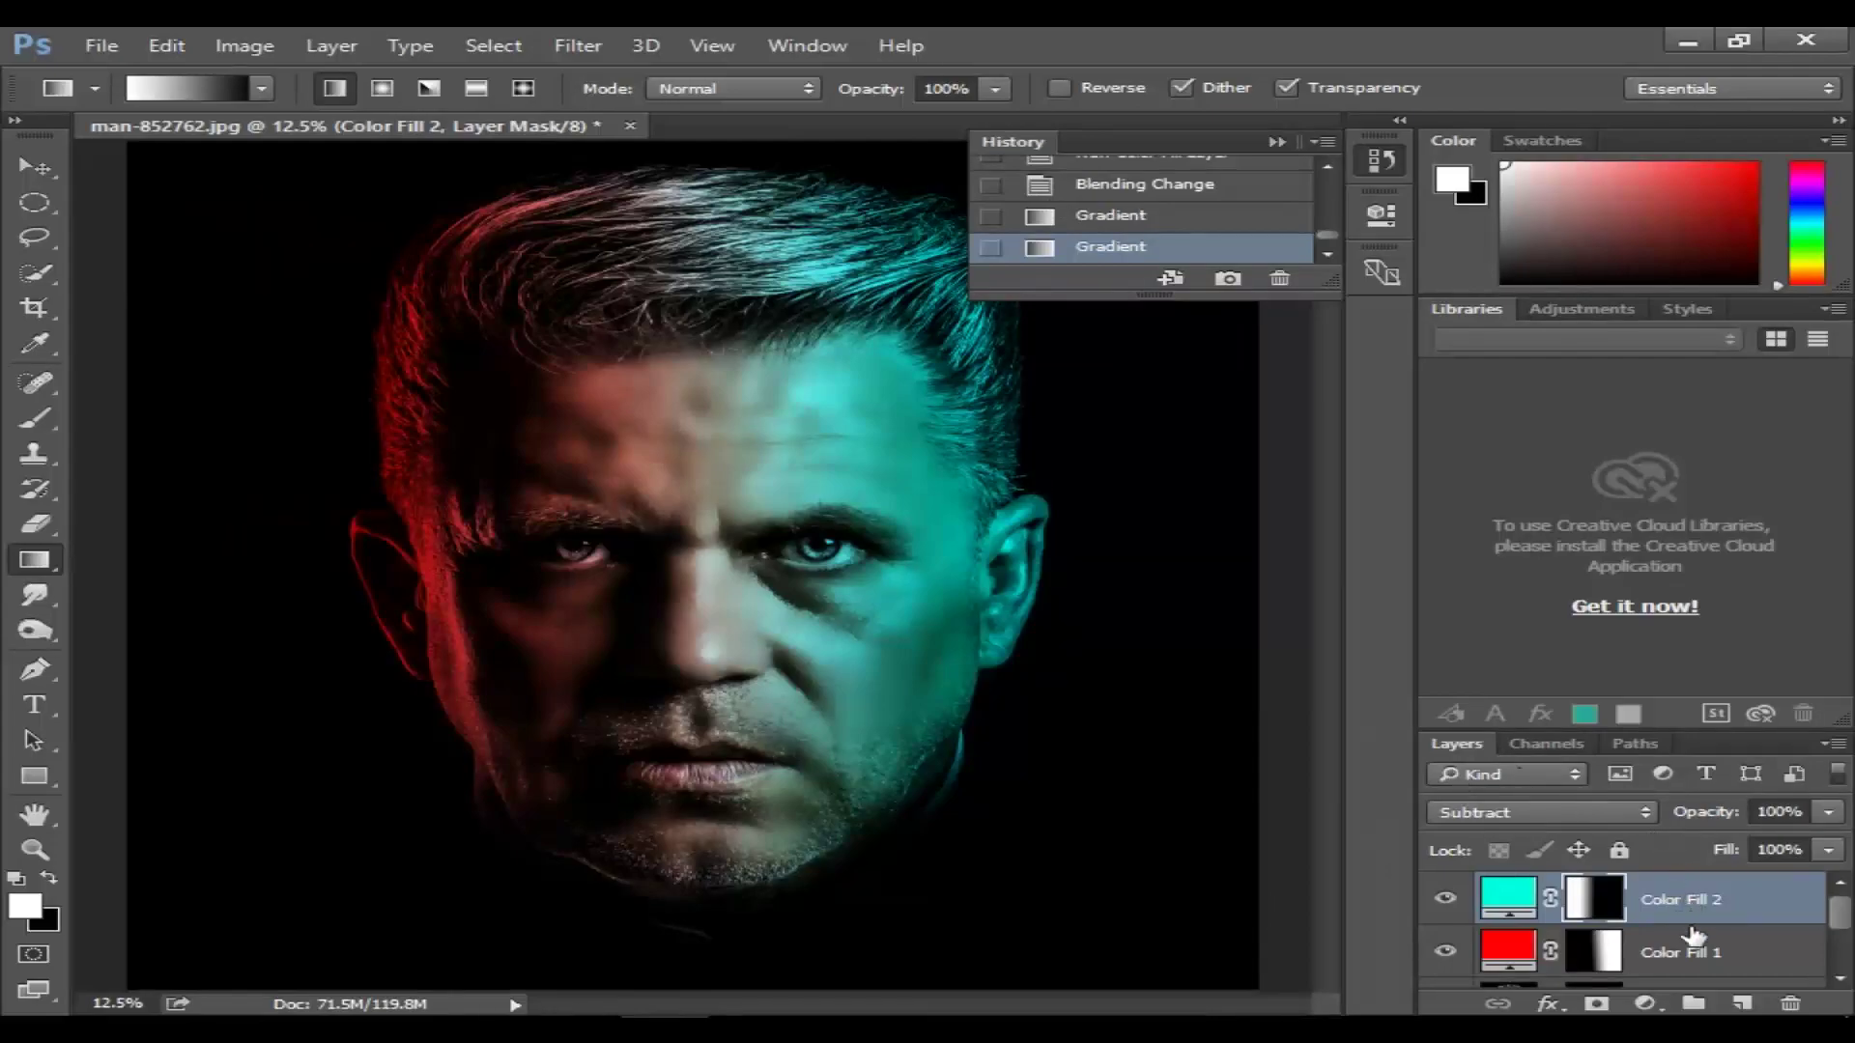
key(ctrl+shift+alt+e)
- Apply a radius 4 High Pass filter to Layer 1 and blend it in Linear Light
key(d)
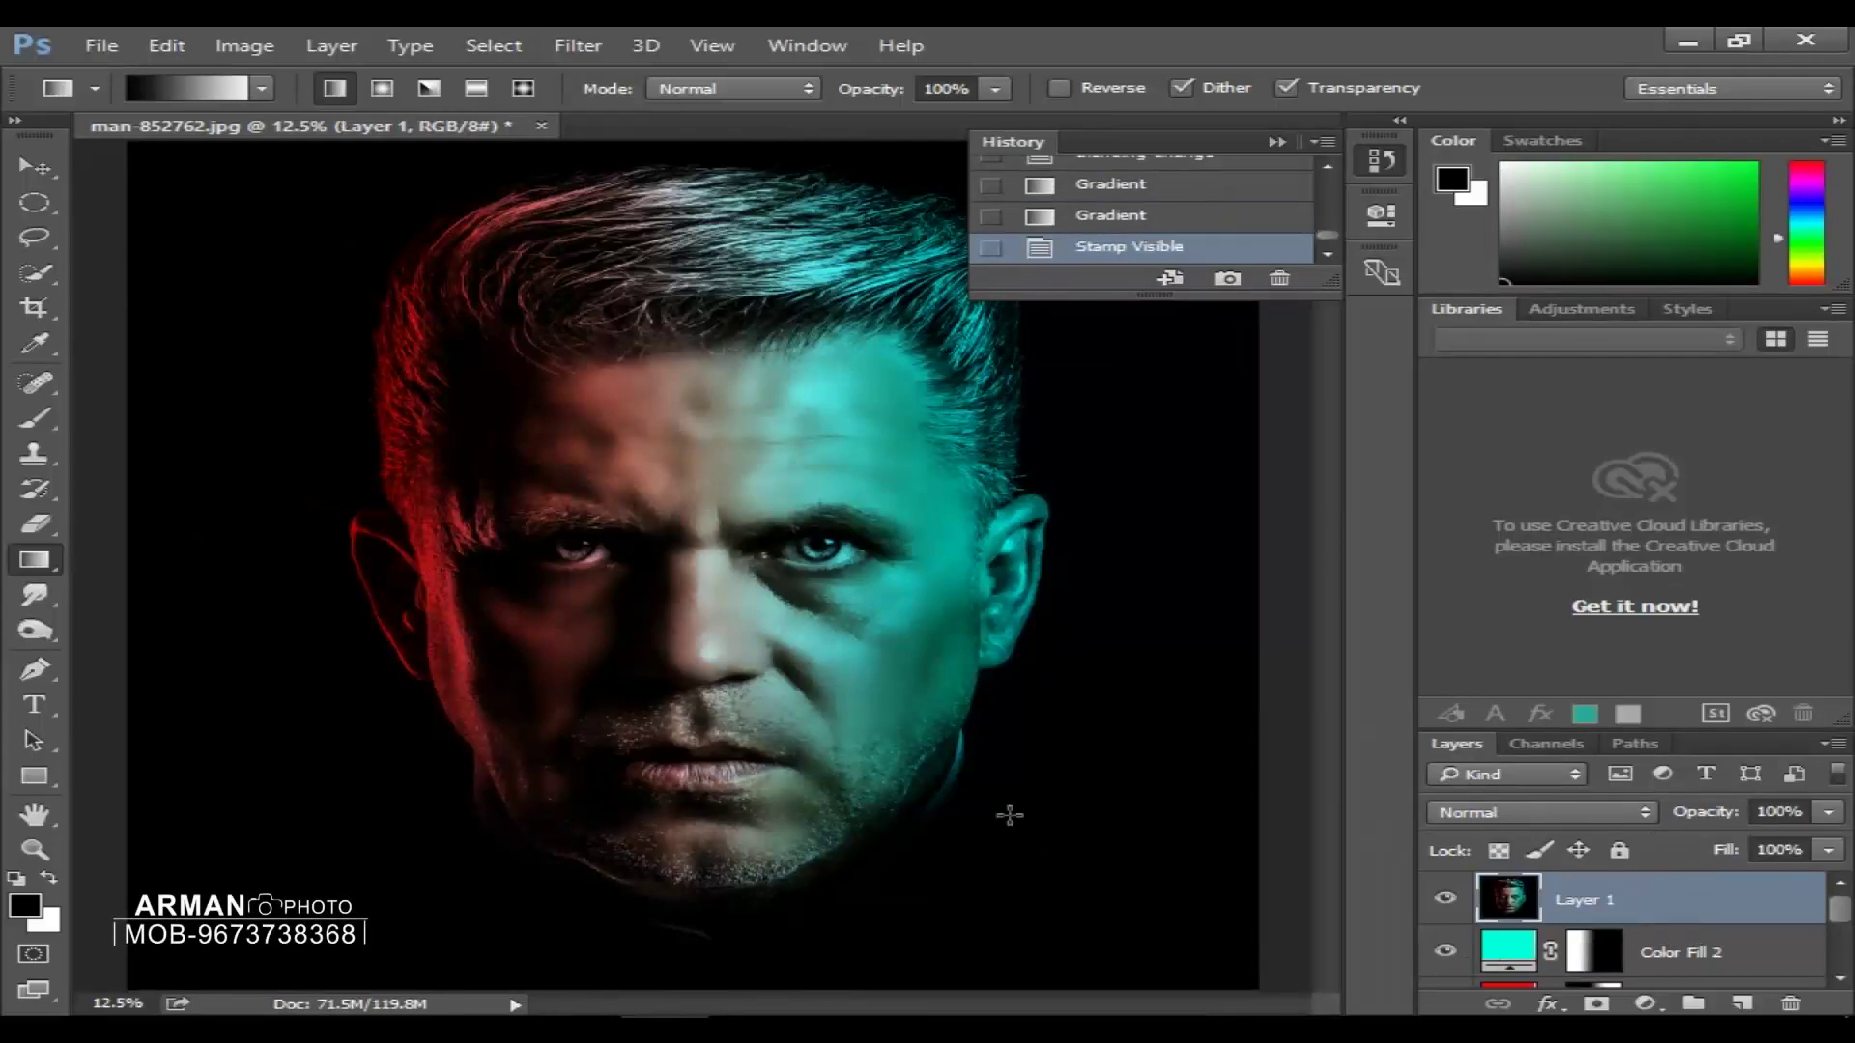
click(580, 45)
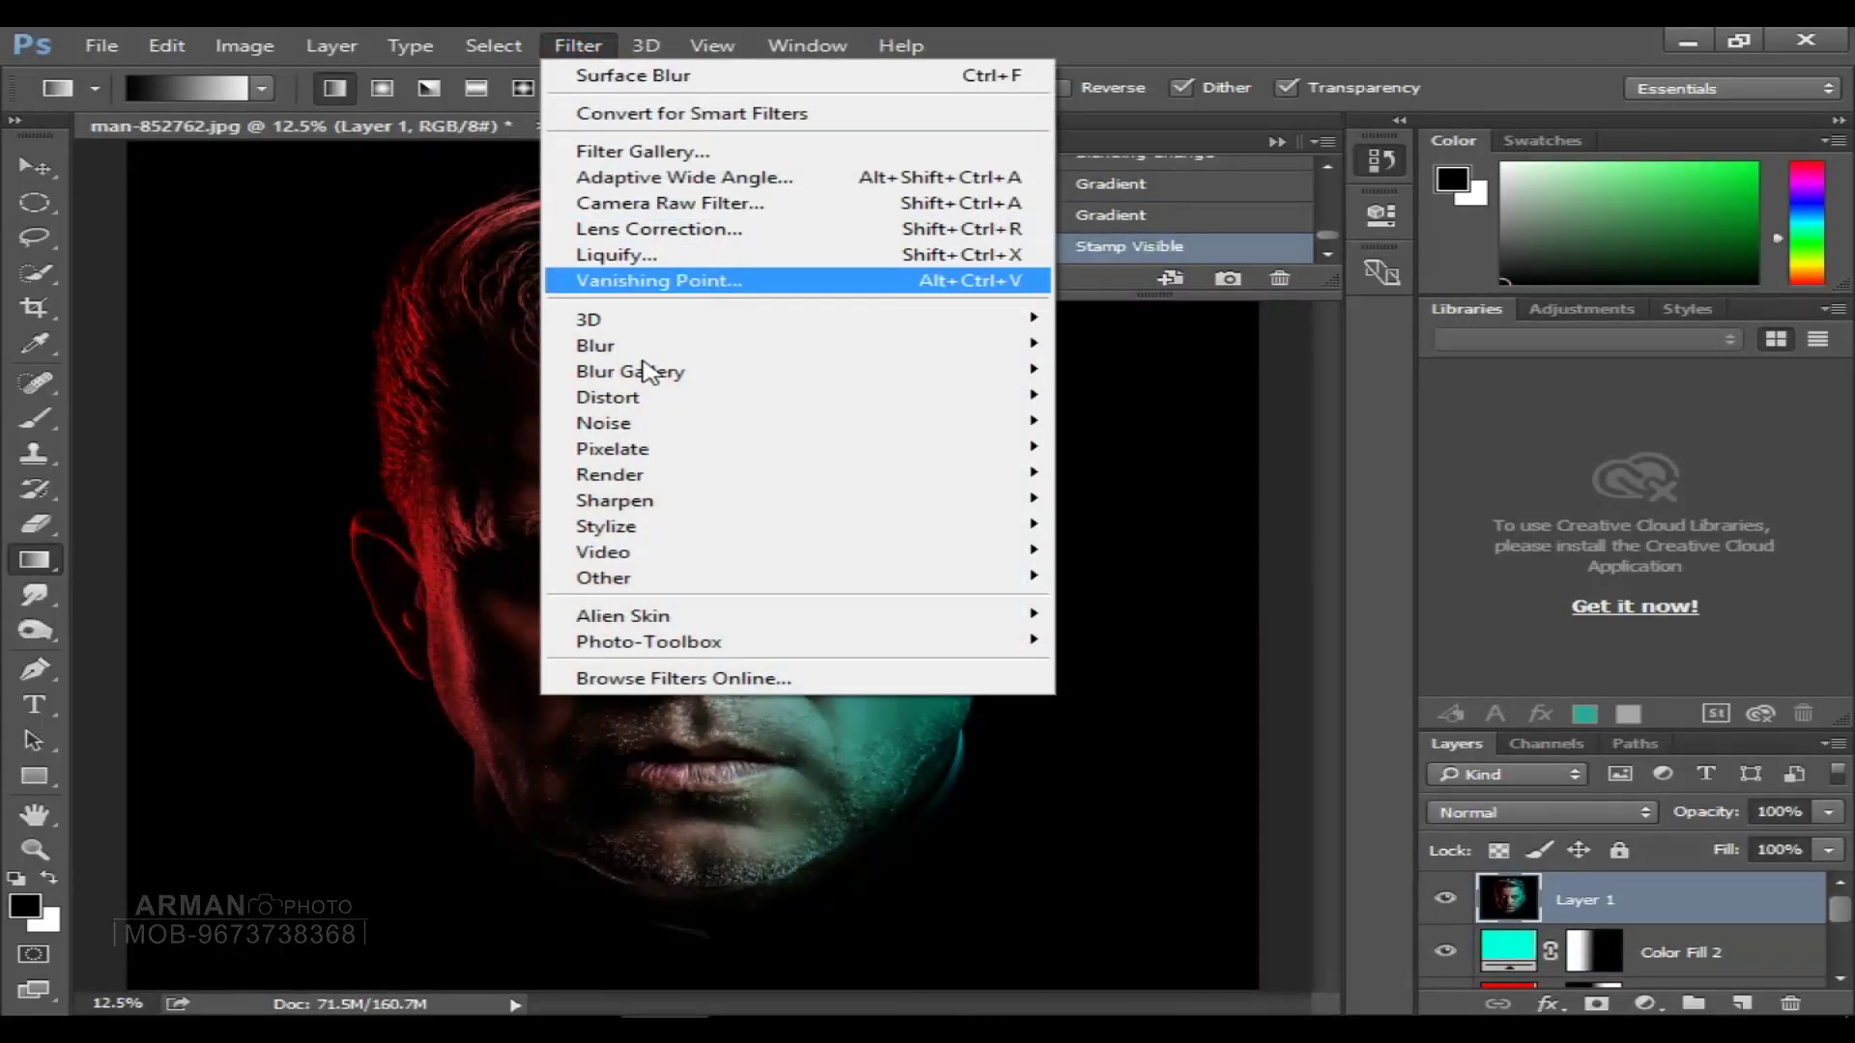
mouse_move(790, 576)
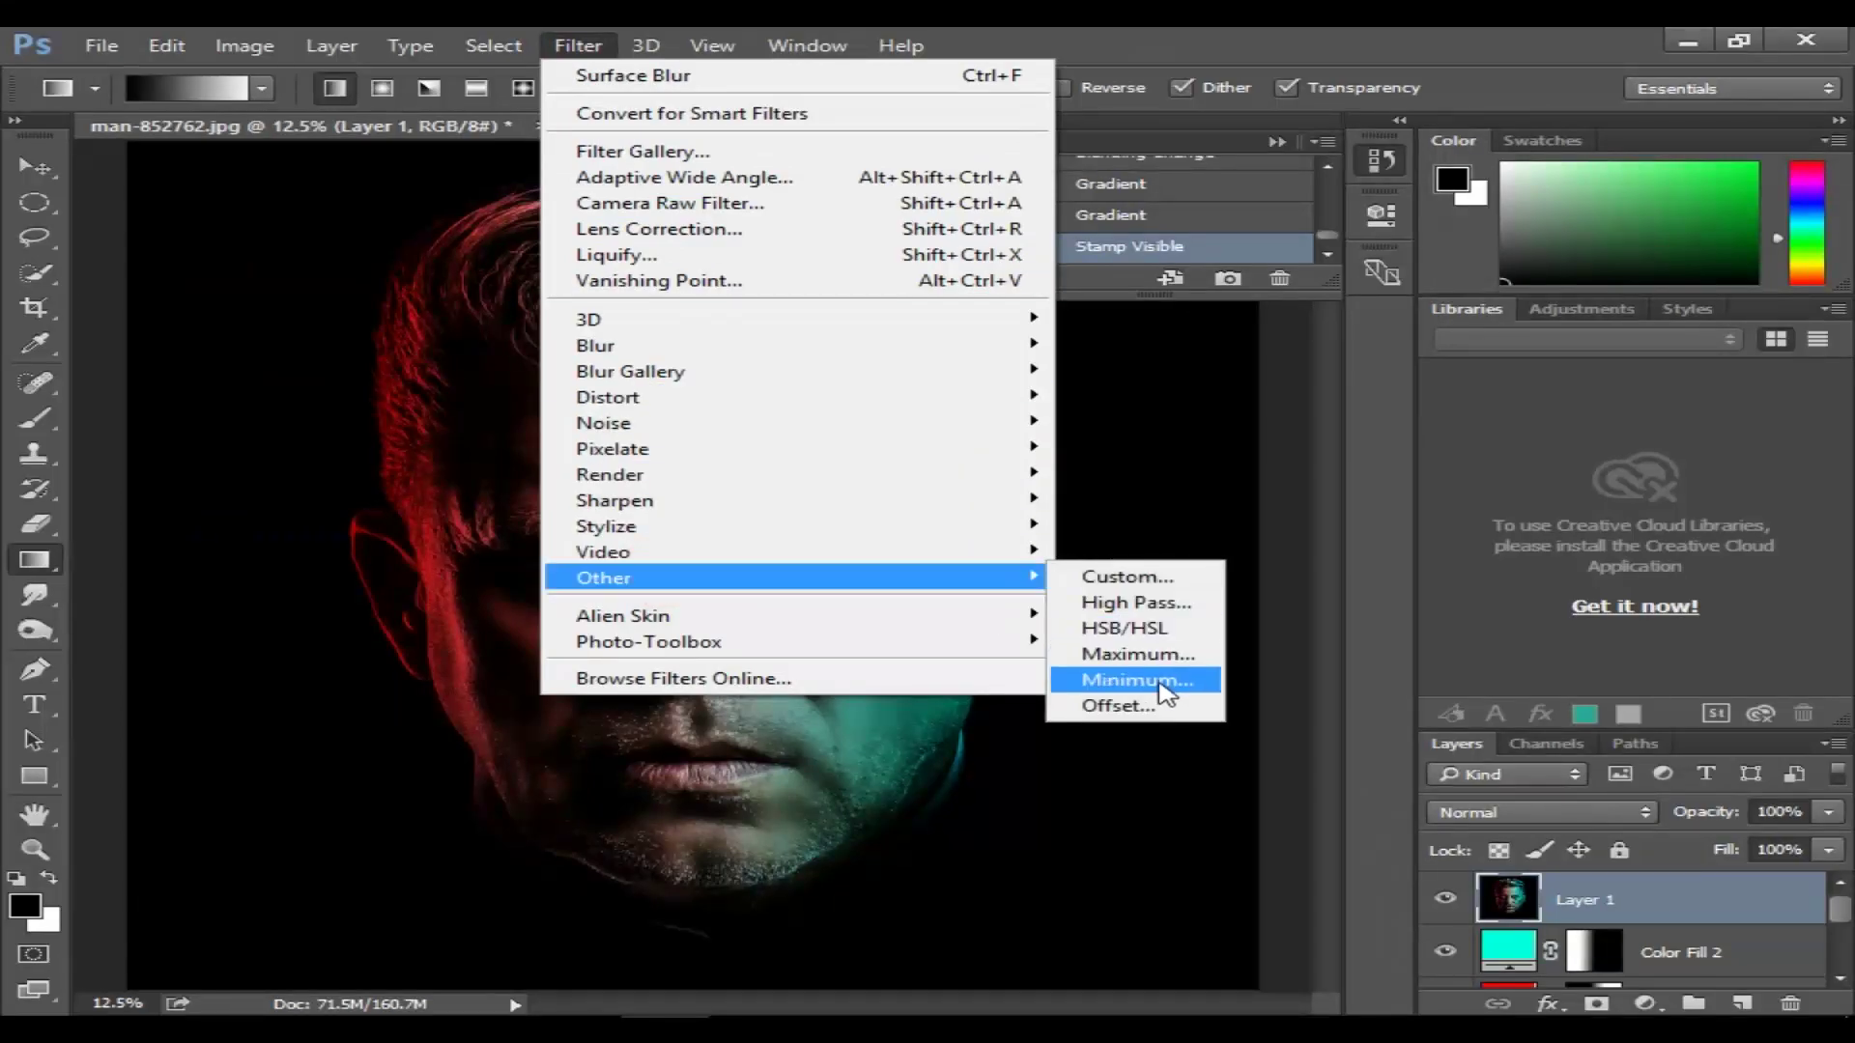
click(1137, 603)
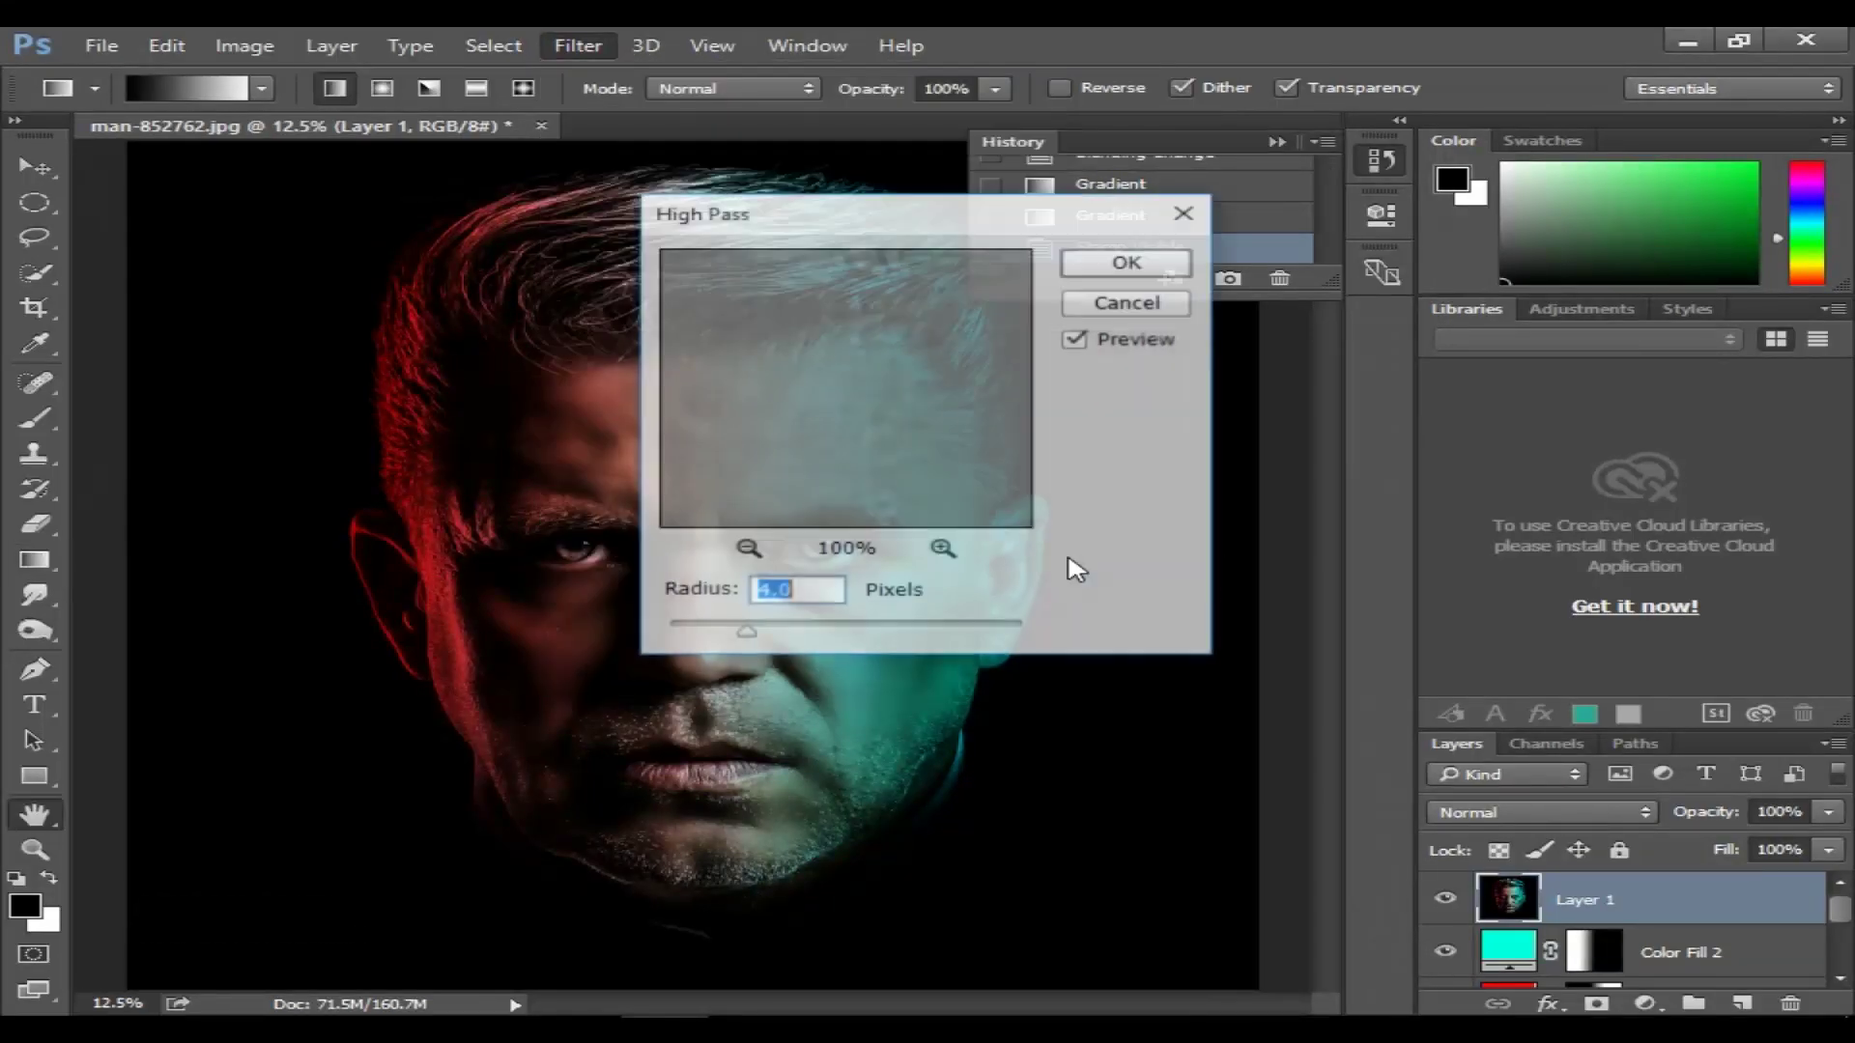
text(4)
key(Return)
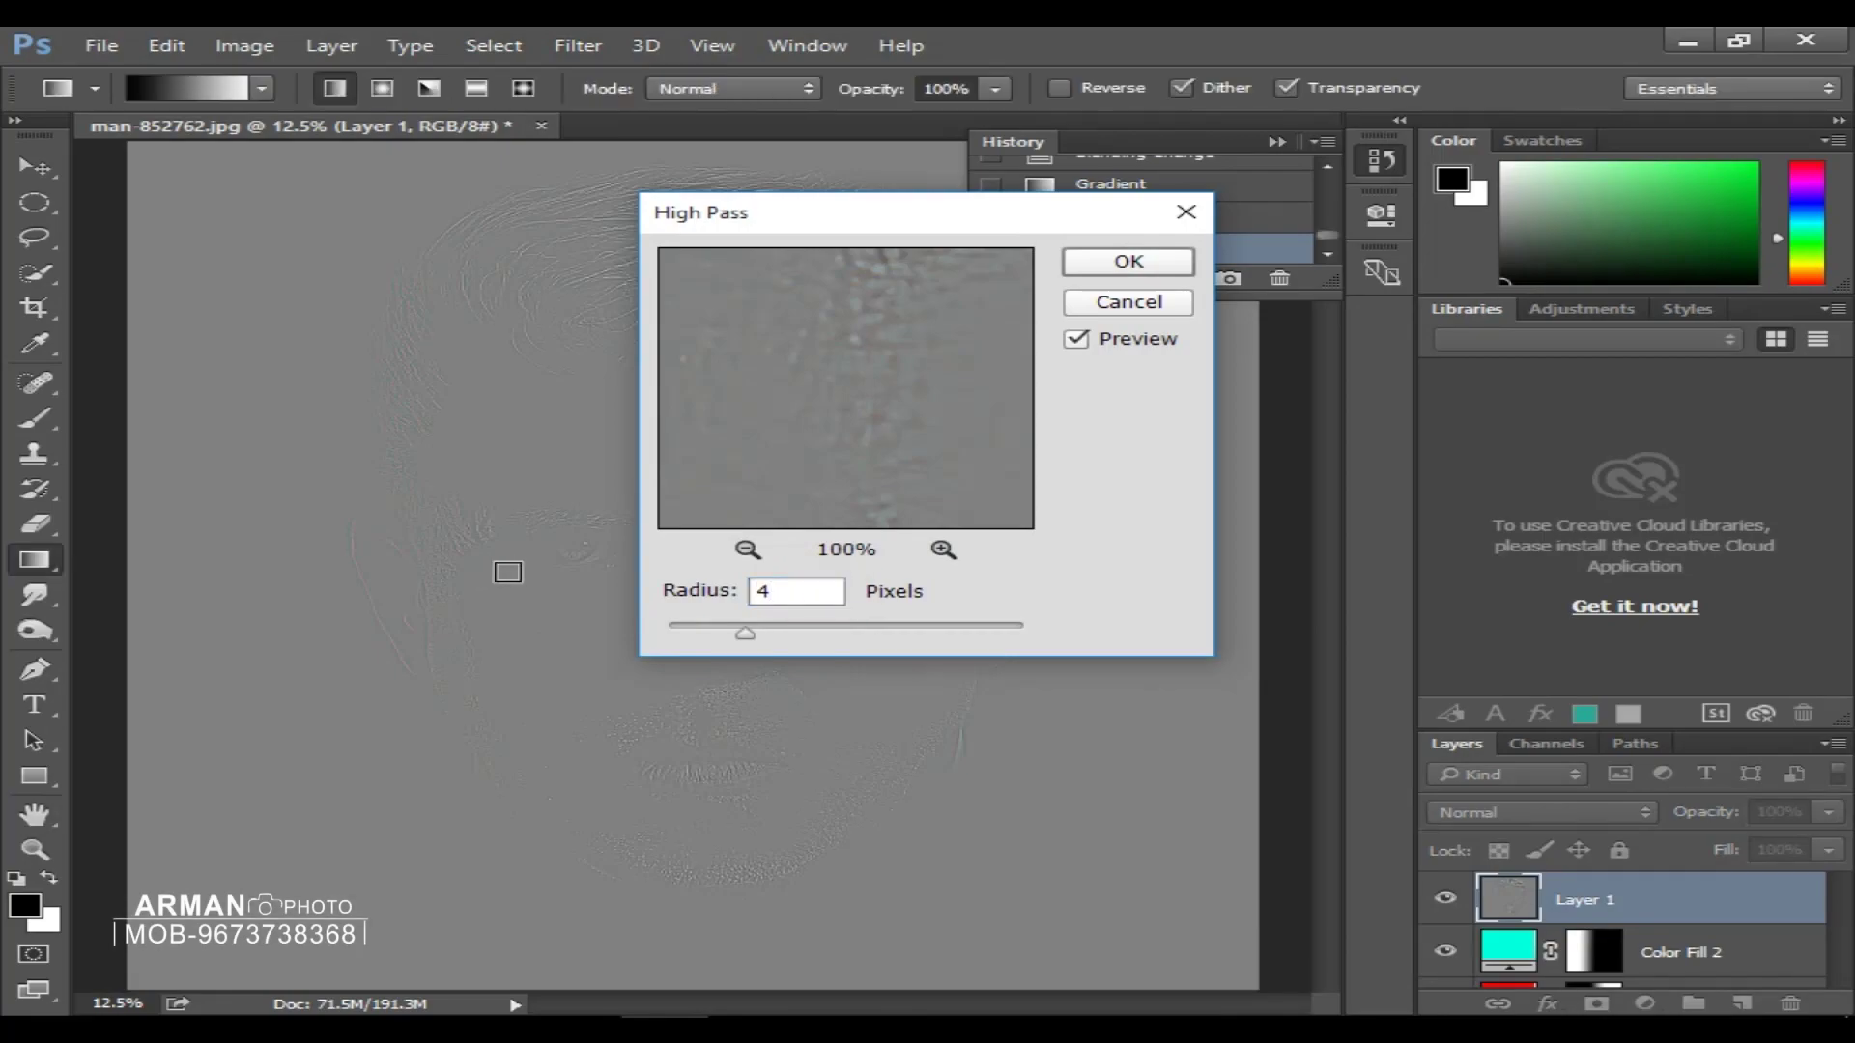
click(1557, 811)
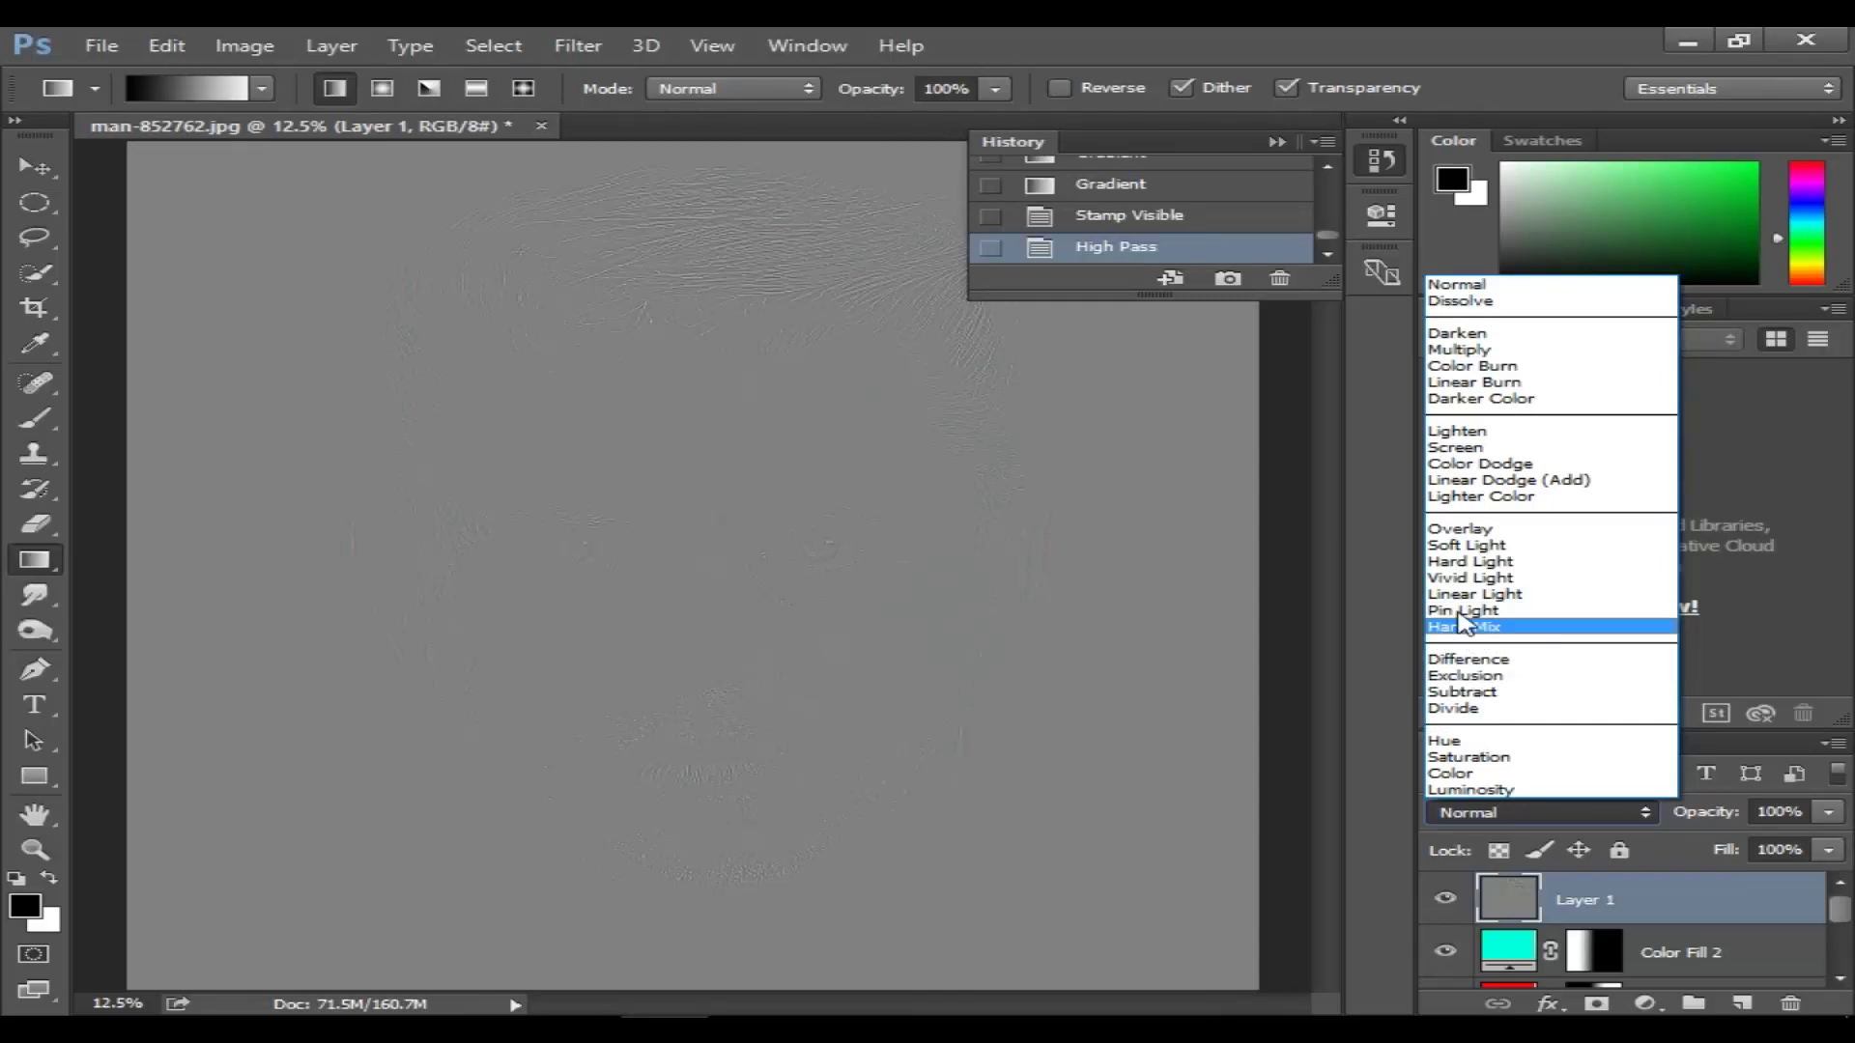
click(1473, 593)
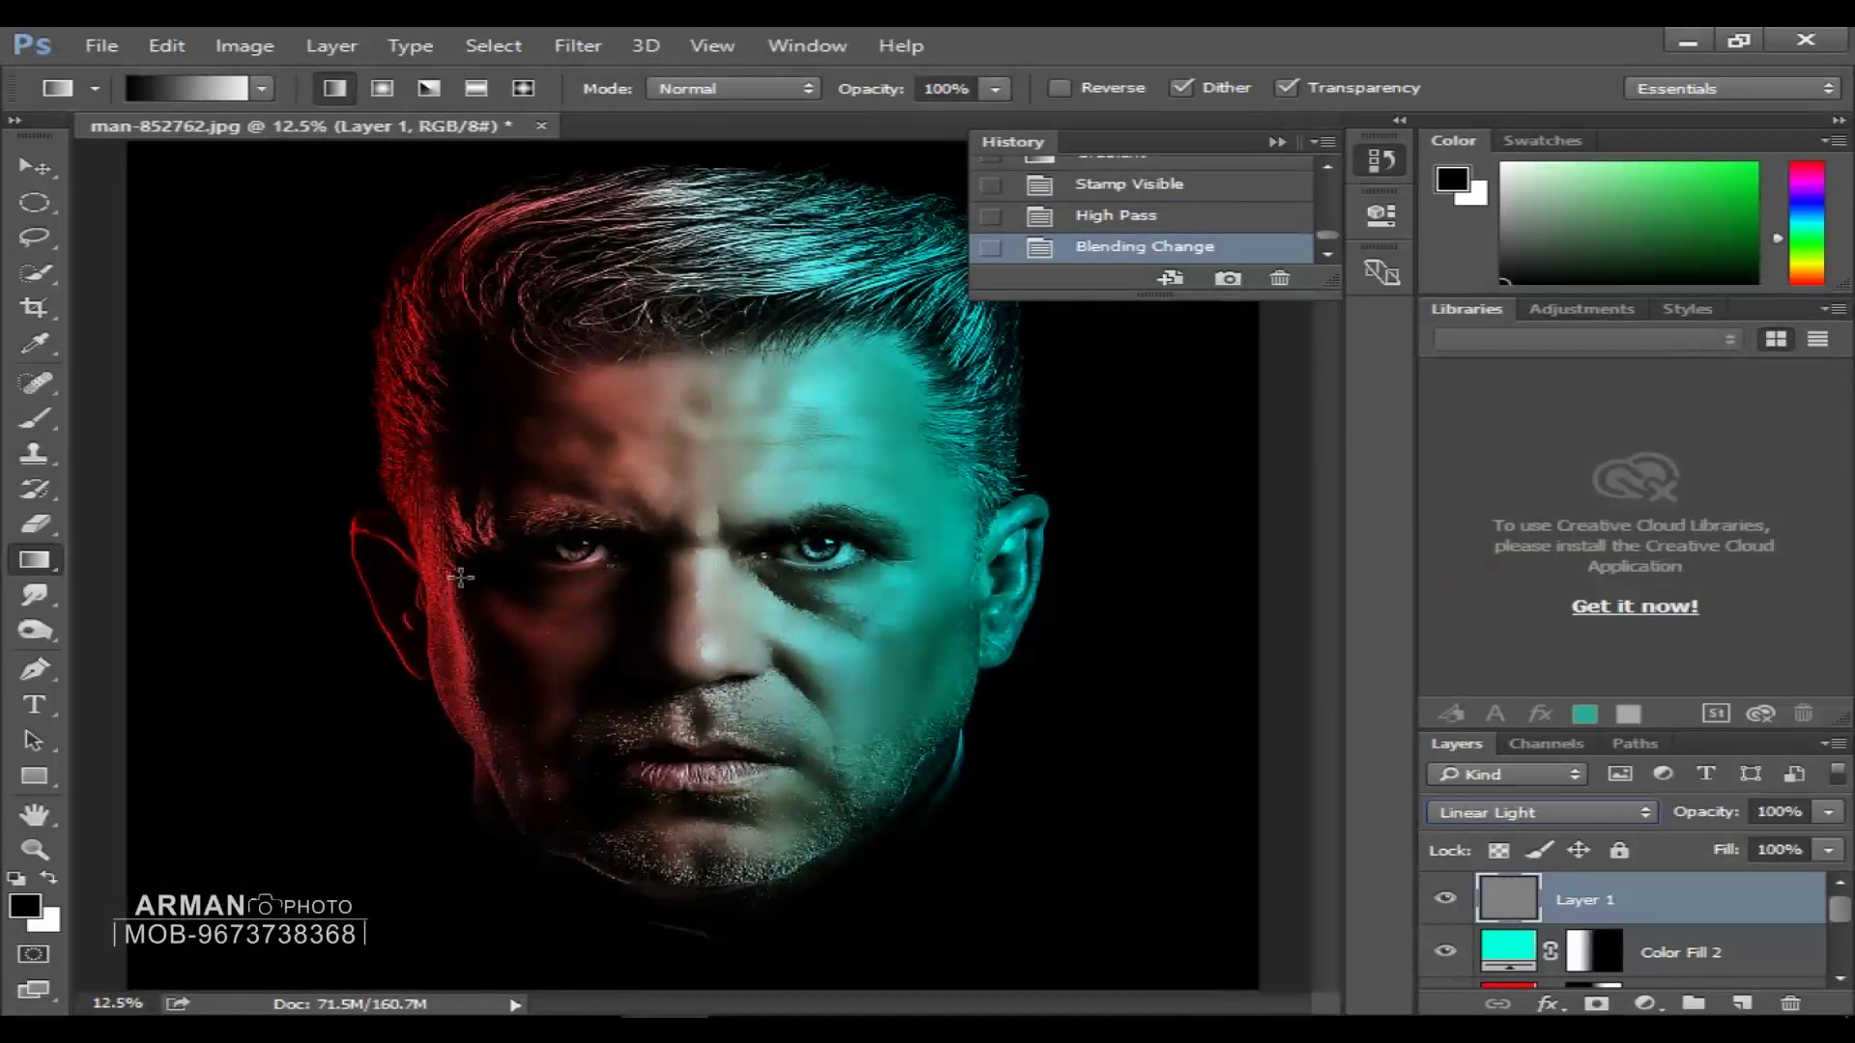
- Zoom in and step through History to compare the portrait before and after Linear Light sharpening
key(ctrl+plus)
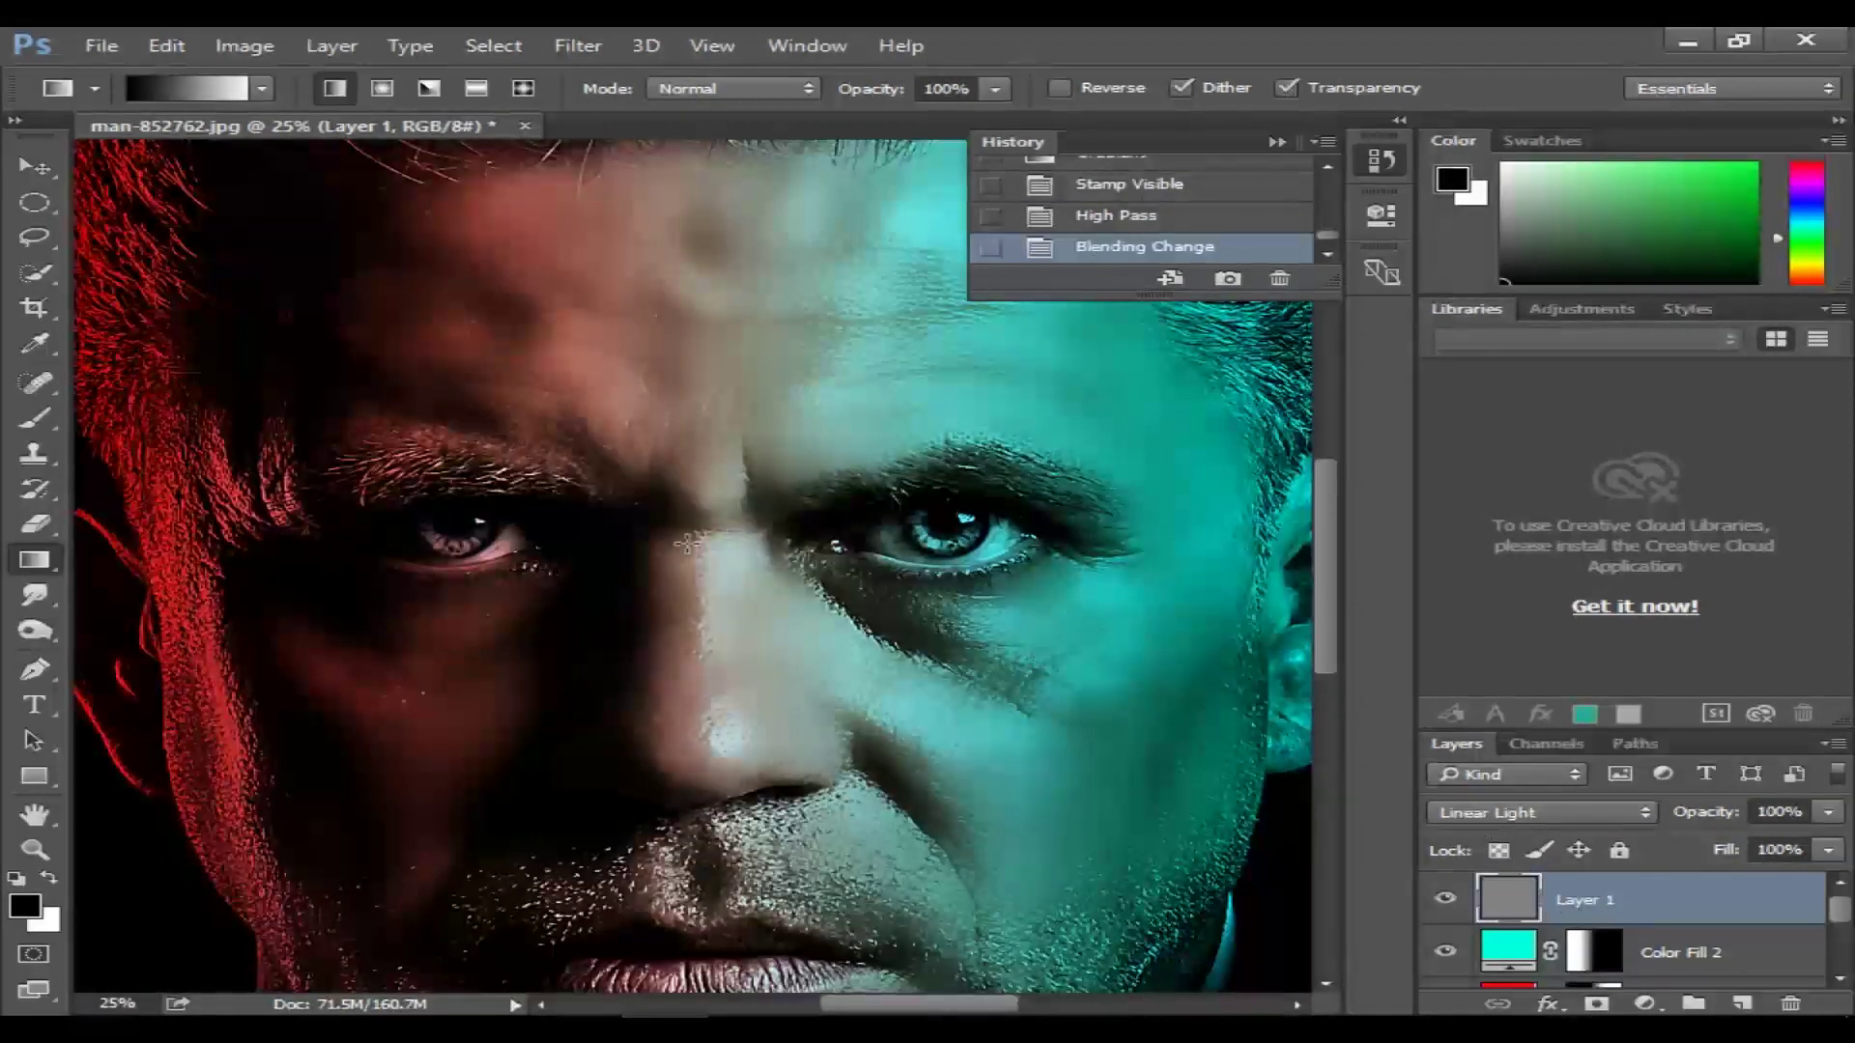
key(ctrl+z)
key(ctrl+z)
key(ctrl+z)
key(ctrl+z)
click(1177, 196)
key(ctrl+z)
key(ctrl+z)
key(ctrl+z)
key(ctrl+z)
click(1227, 246)
key(ctrl+minus)
key(ctrl+minus)
key(ctrl+minus)
key(ctrl+plus)
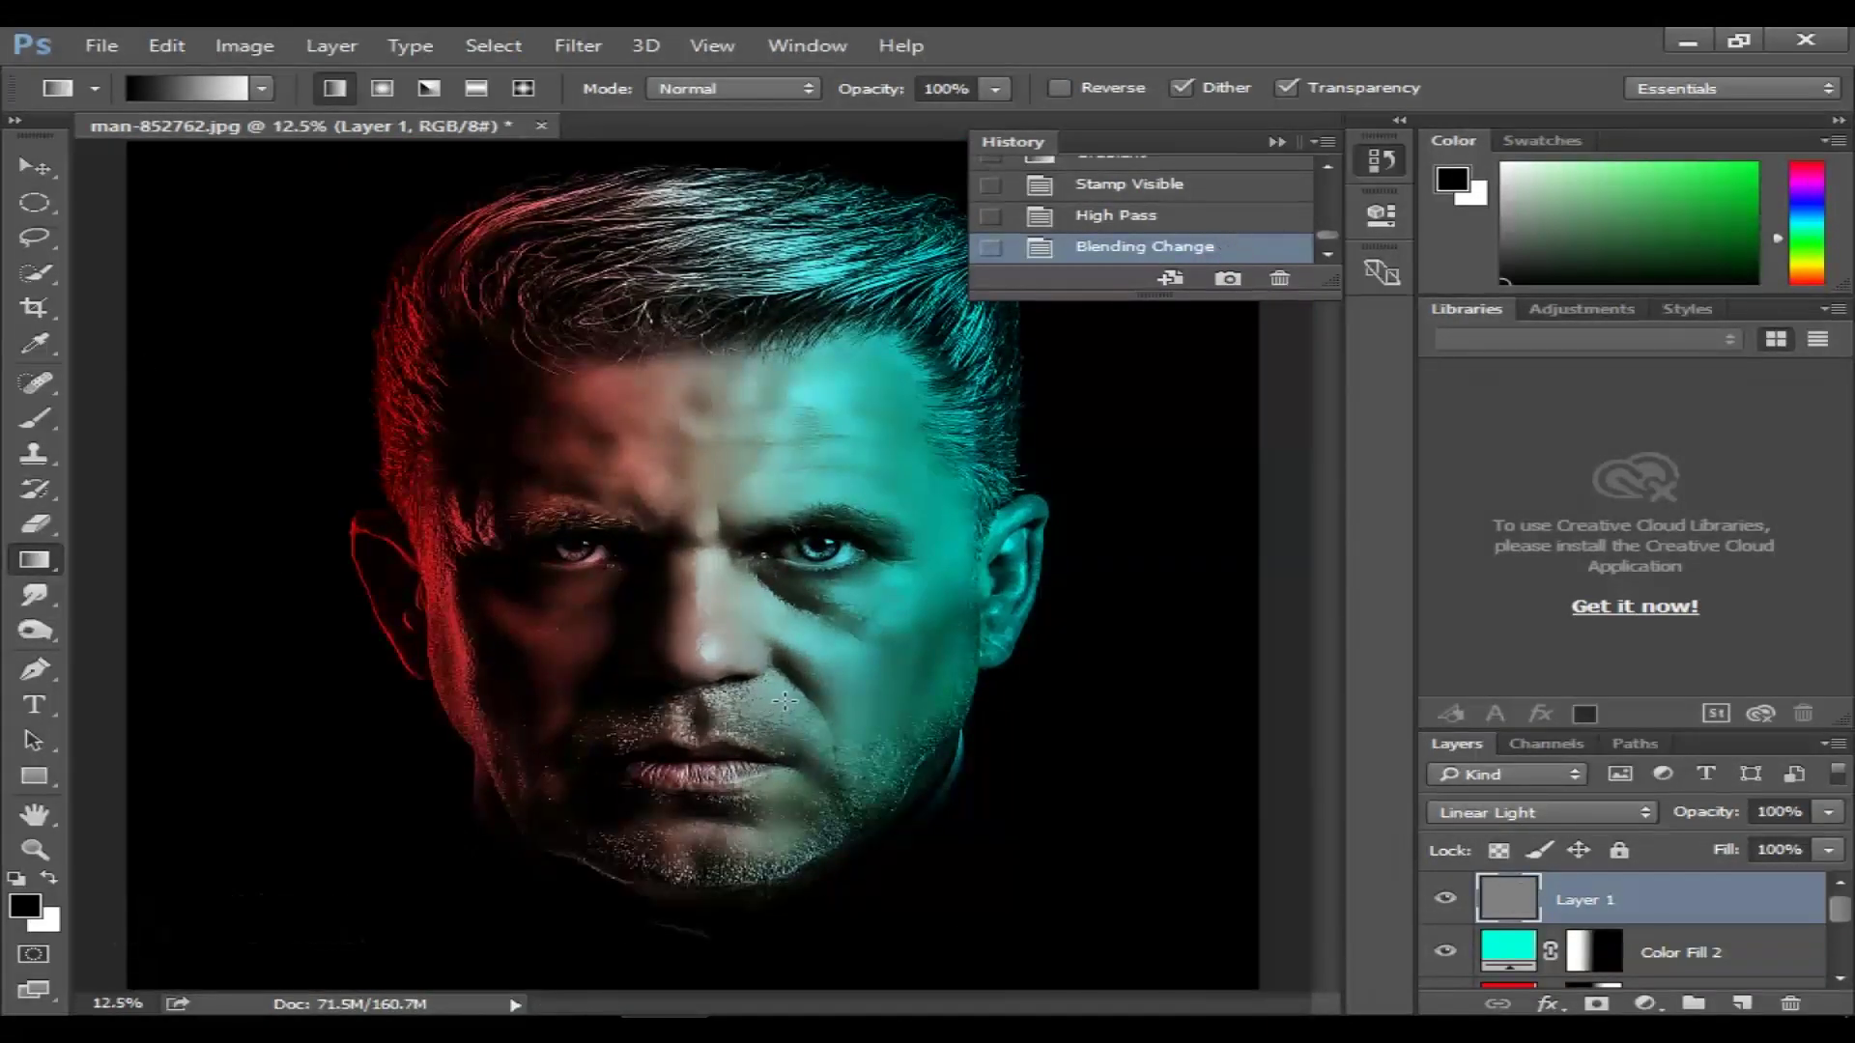